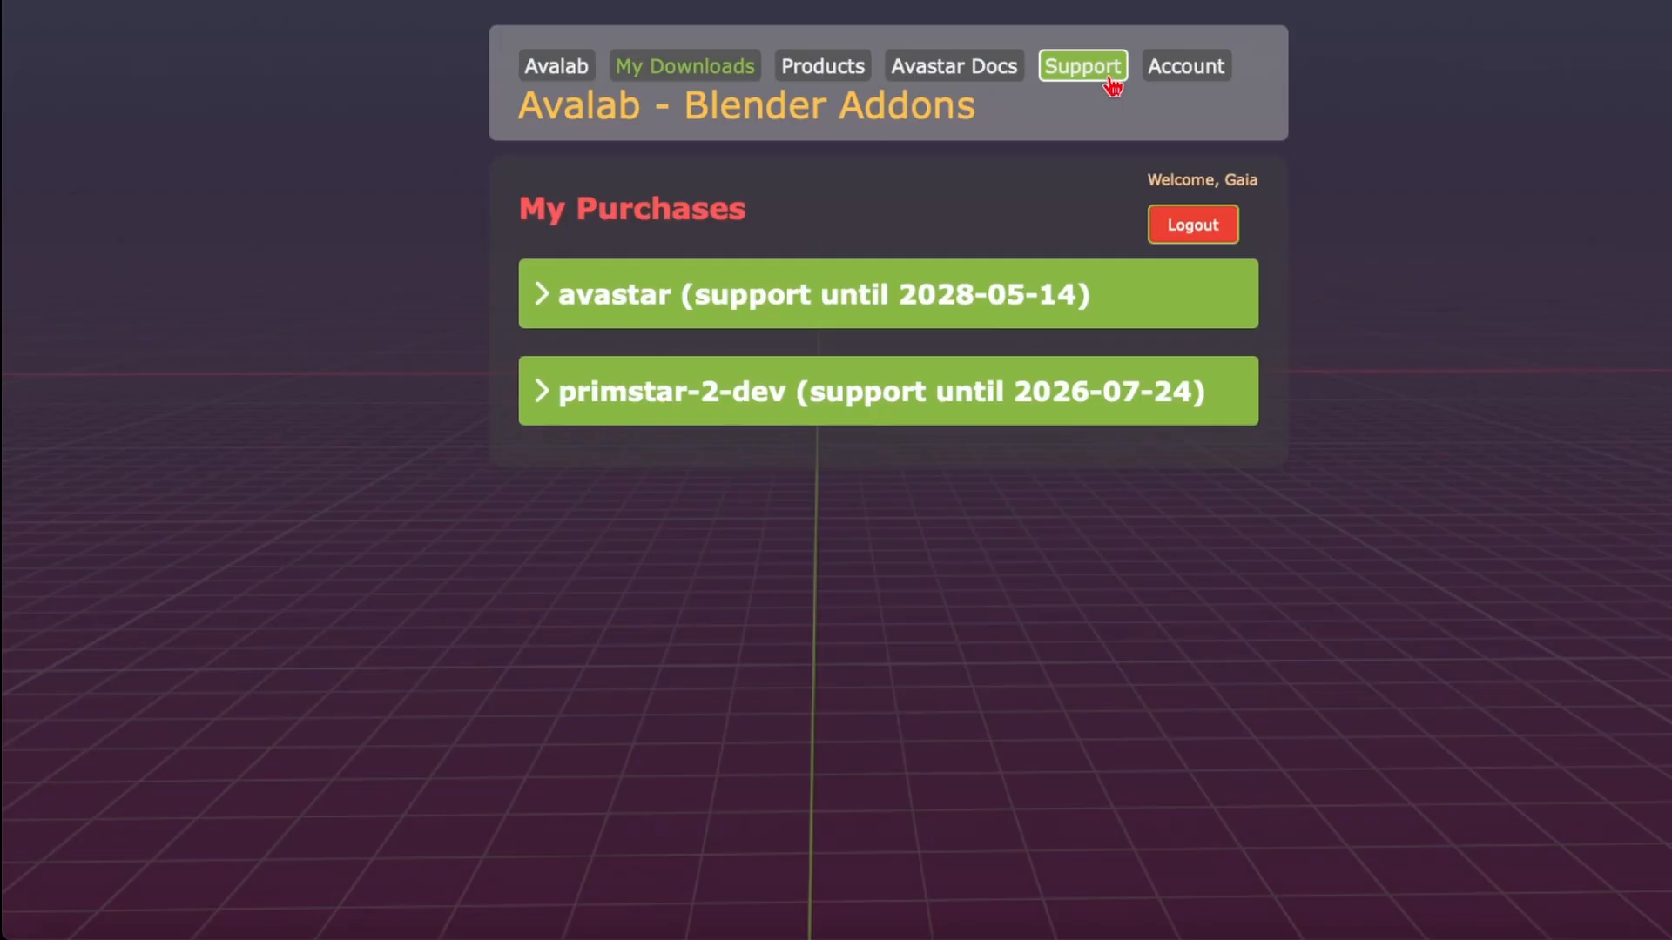
Step: Open the Avastick support ticket system and start creating a first ticket
{"action": "left_click", "coordinate": [1111, 86]}
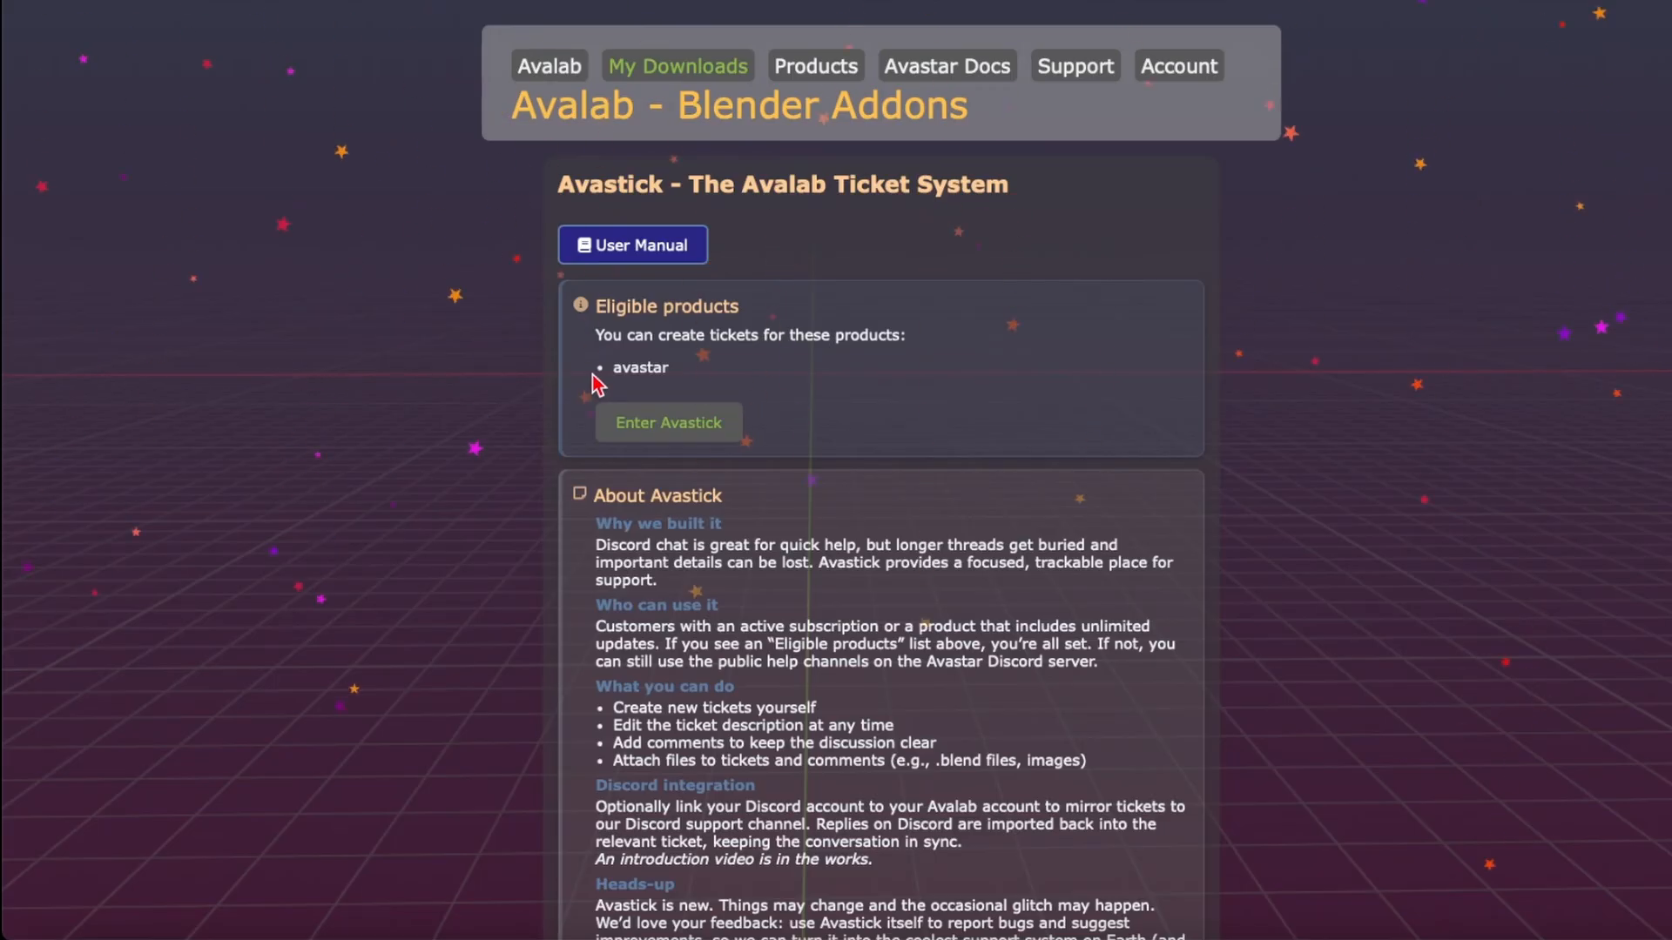
{"action": "left_click", "coordinate": [736, 444]}
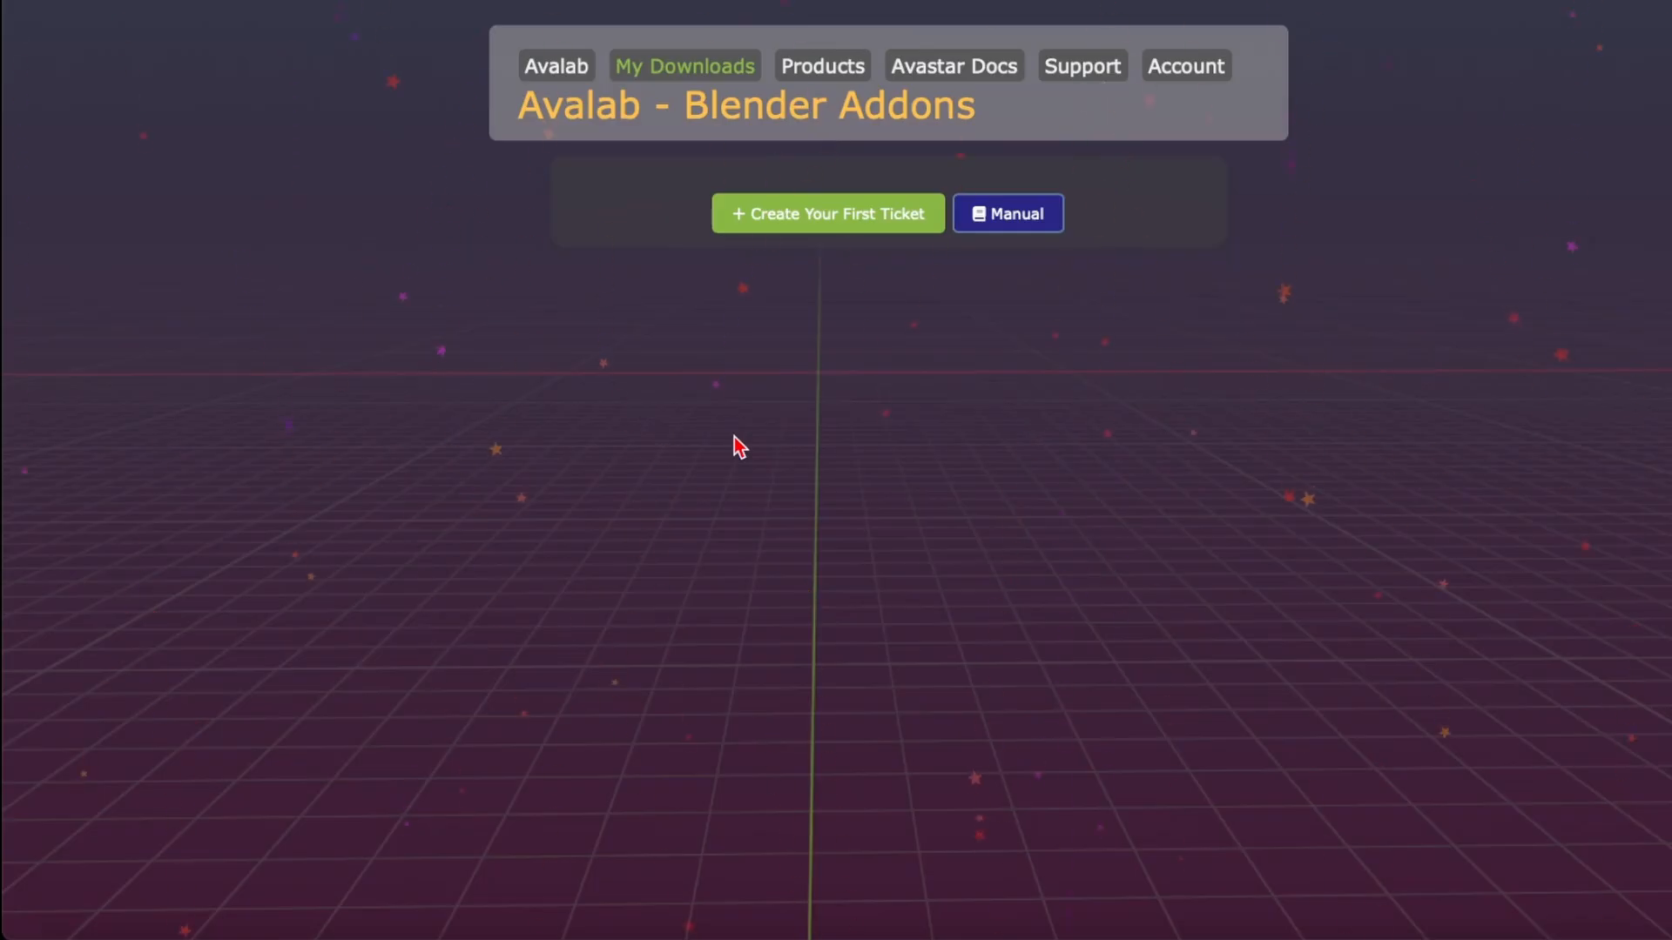
{"action": "left_click", "coordinate": [751, 237]}
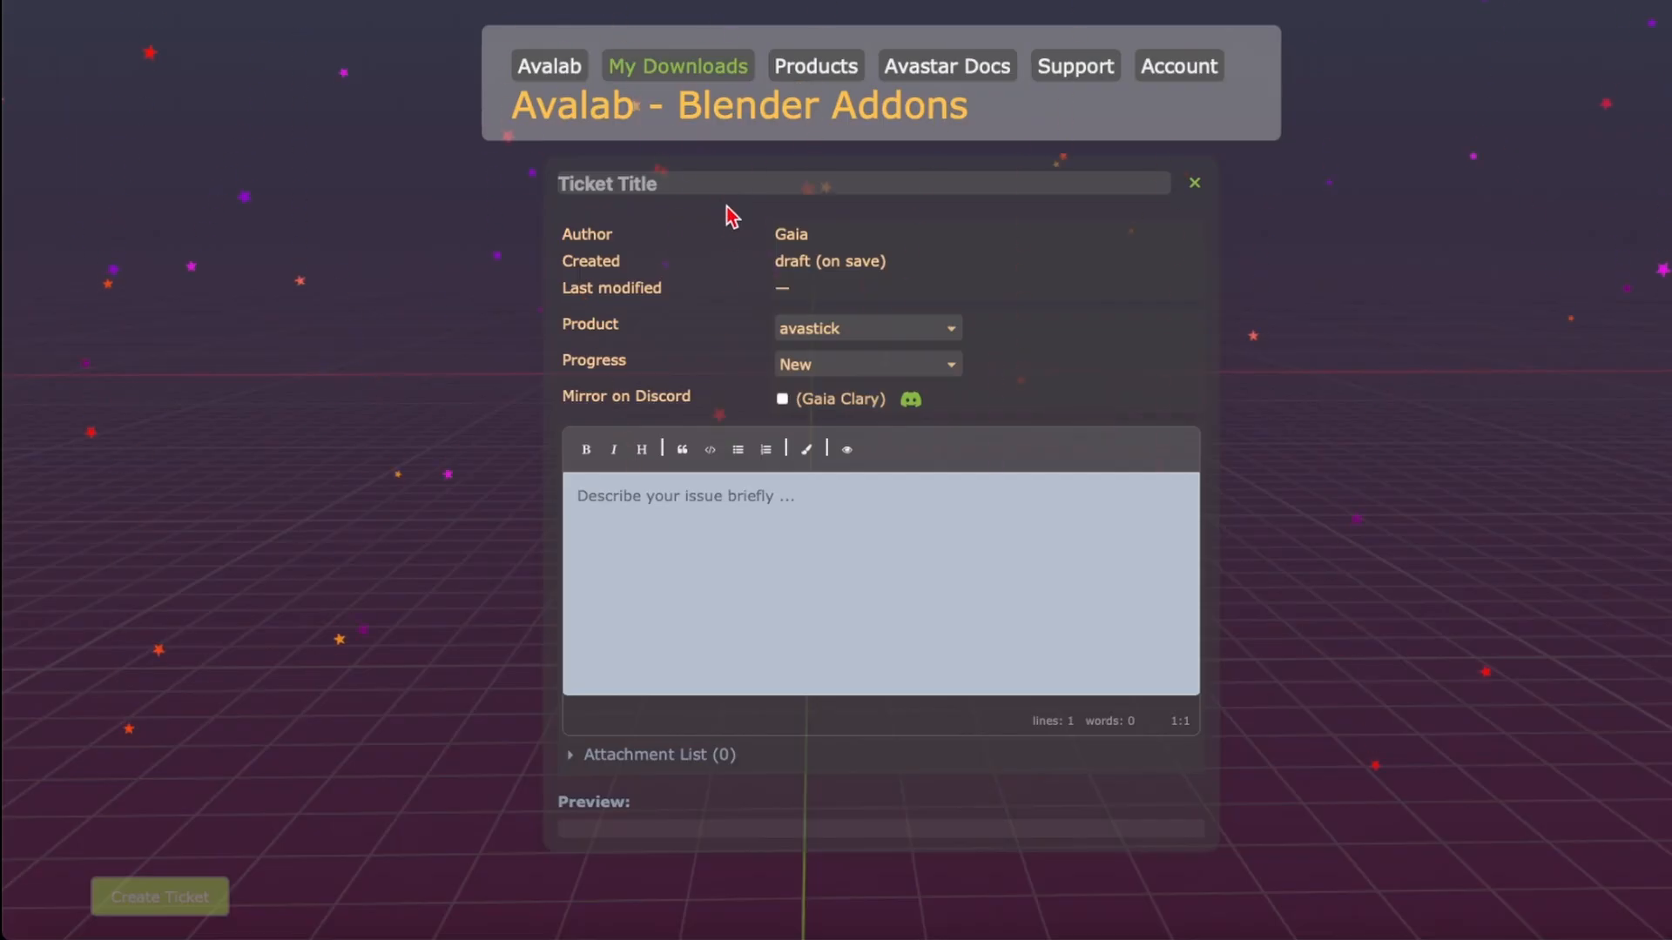
Step: Enter "My meaningful ticket title" as the title of the new ticket
{"action": "left_click", "coordinate": [698, 181]}
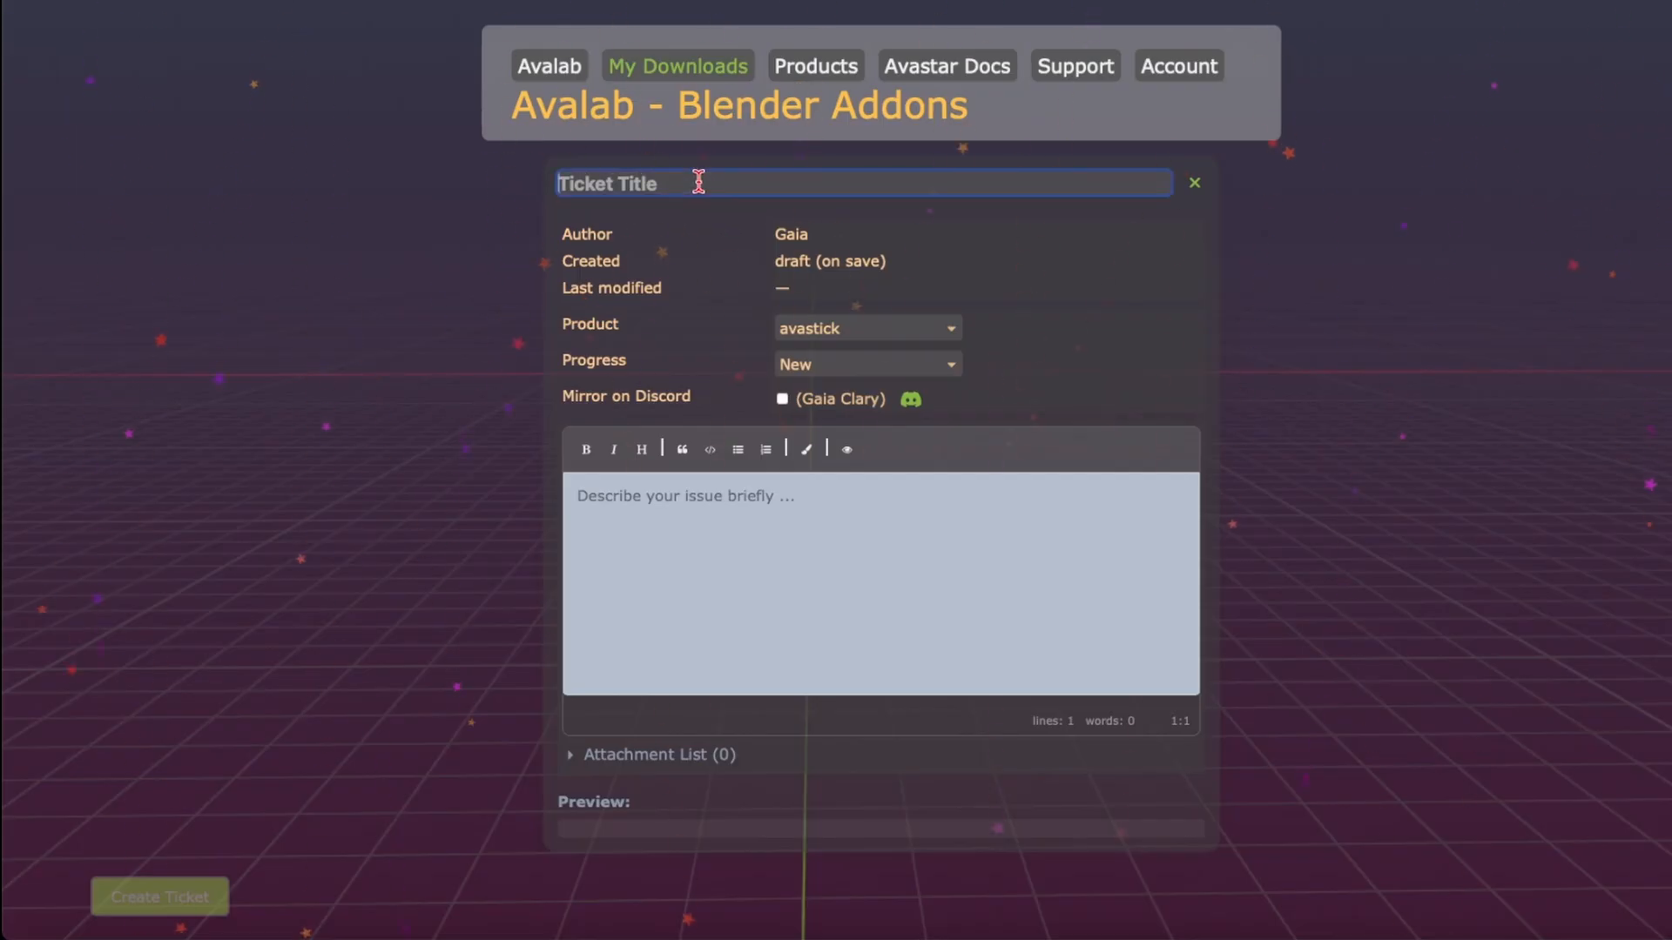
{"action": "type", "text": "My"}
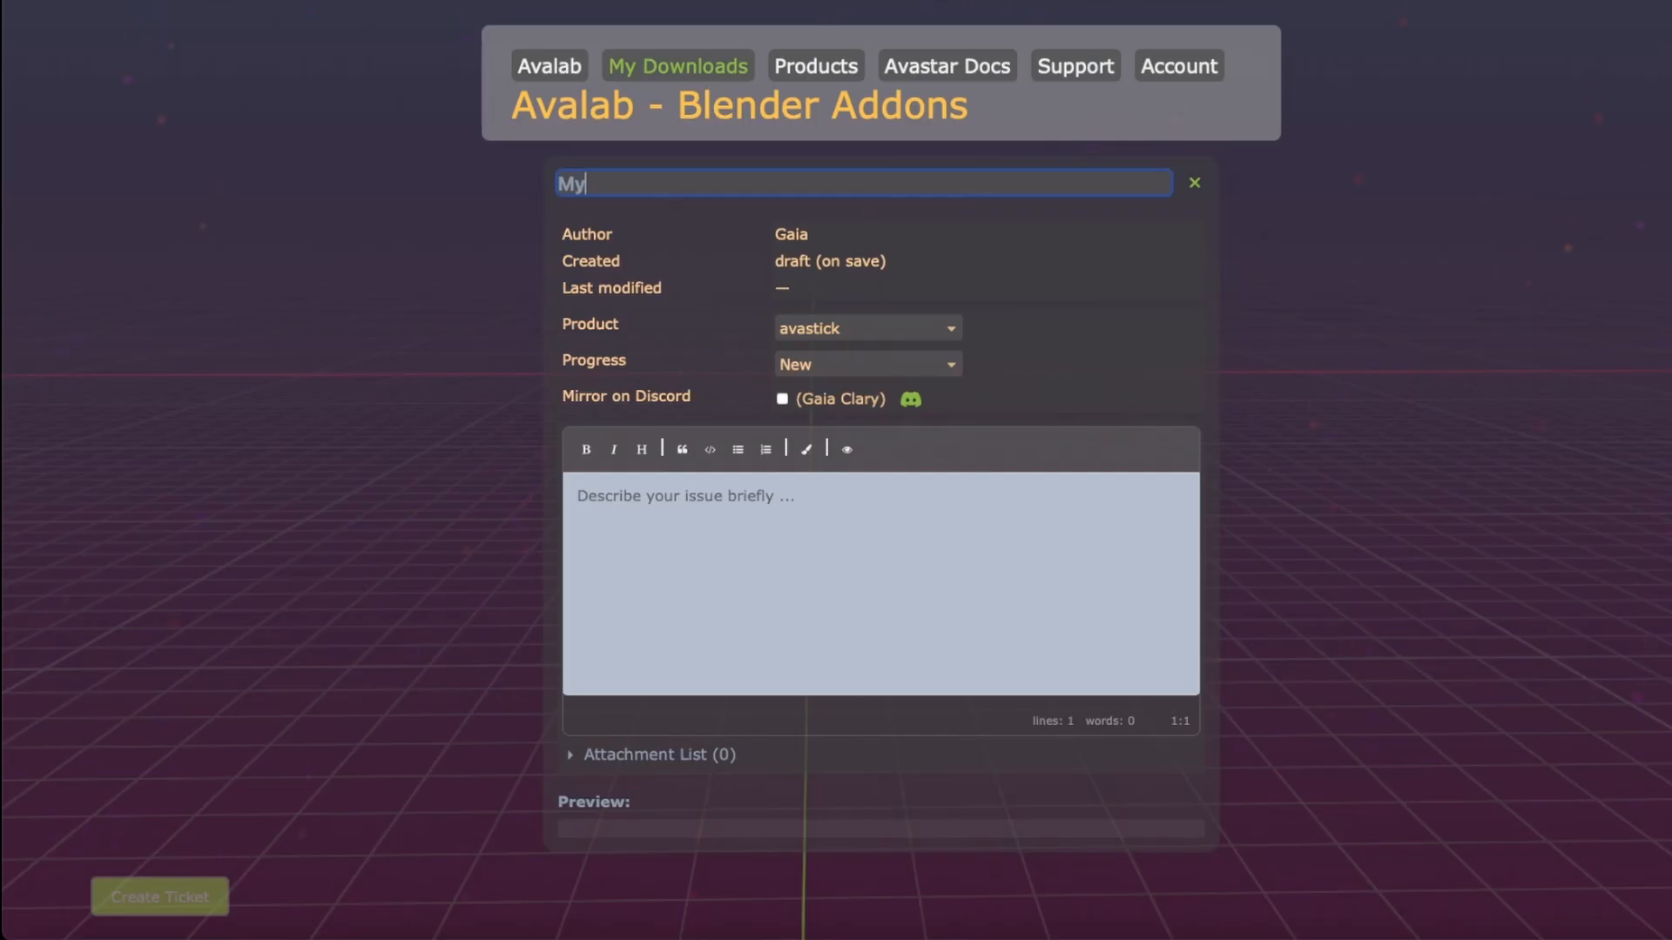
{"action": "left_click", "coordinate": [654, 277]}
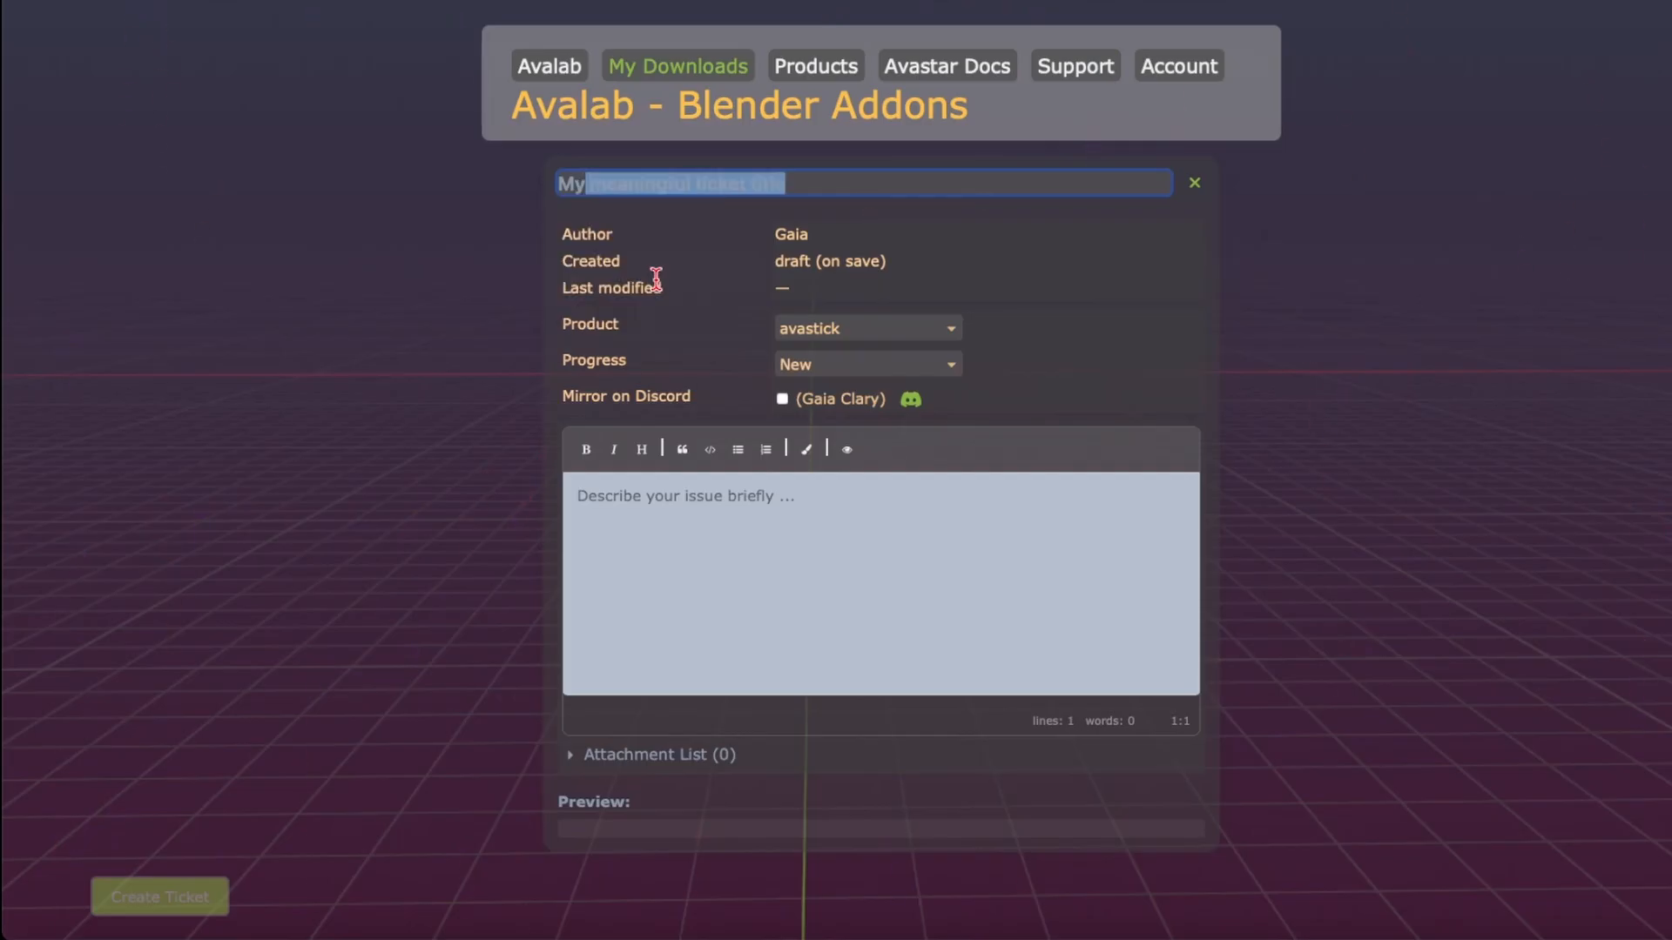
{"action": "left_click", "coordinate": [890, 185]}
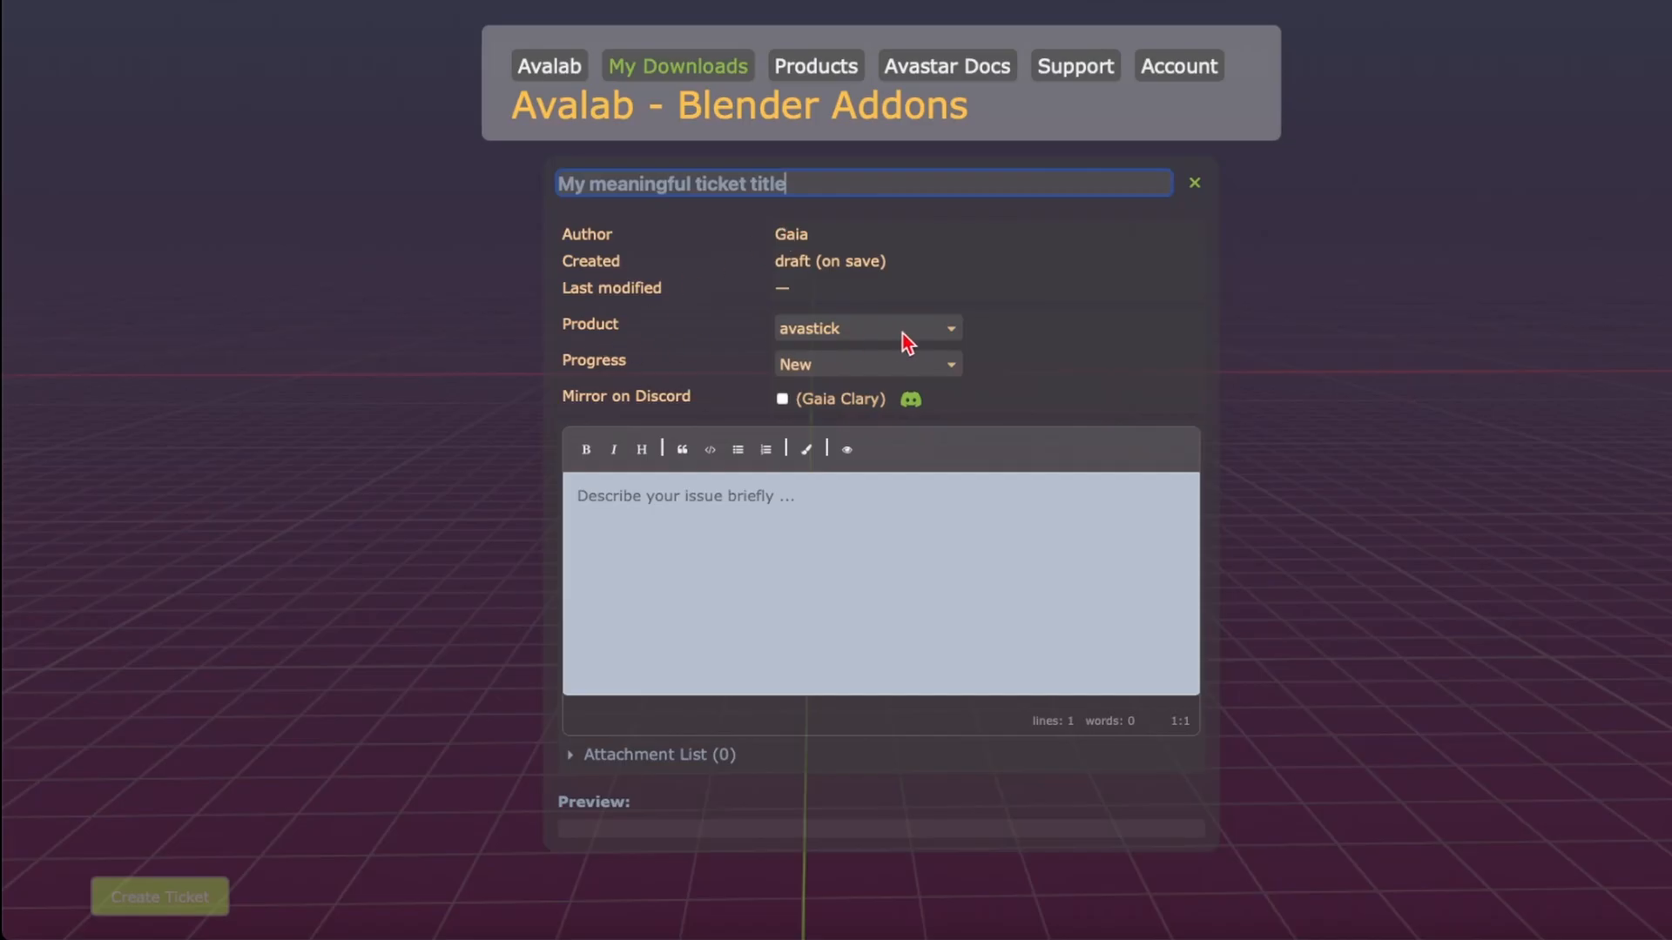
Step: Set the ticket's product to avastar, with Avastar version 3.6.116 and Blender version 4.5
{"action": "left_click", "coordinate": [938, 330]}
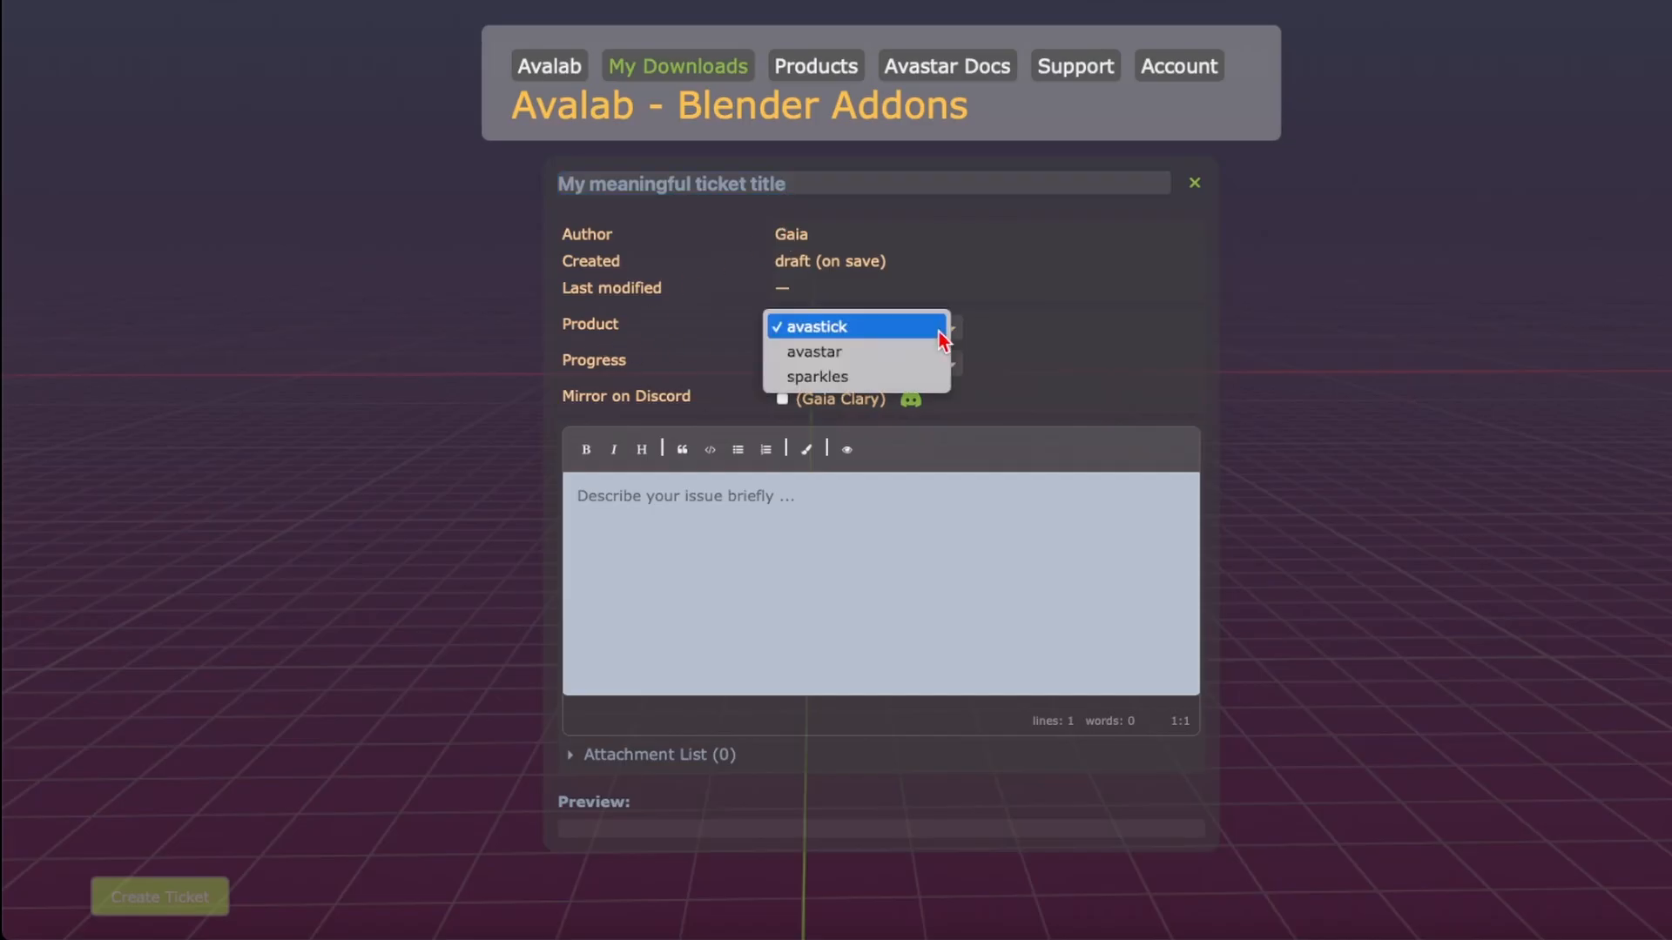
{"action": "left_click", "coordinate": [875, 353]}
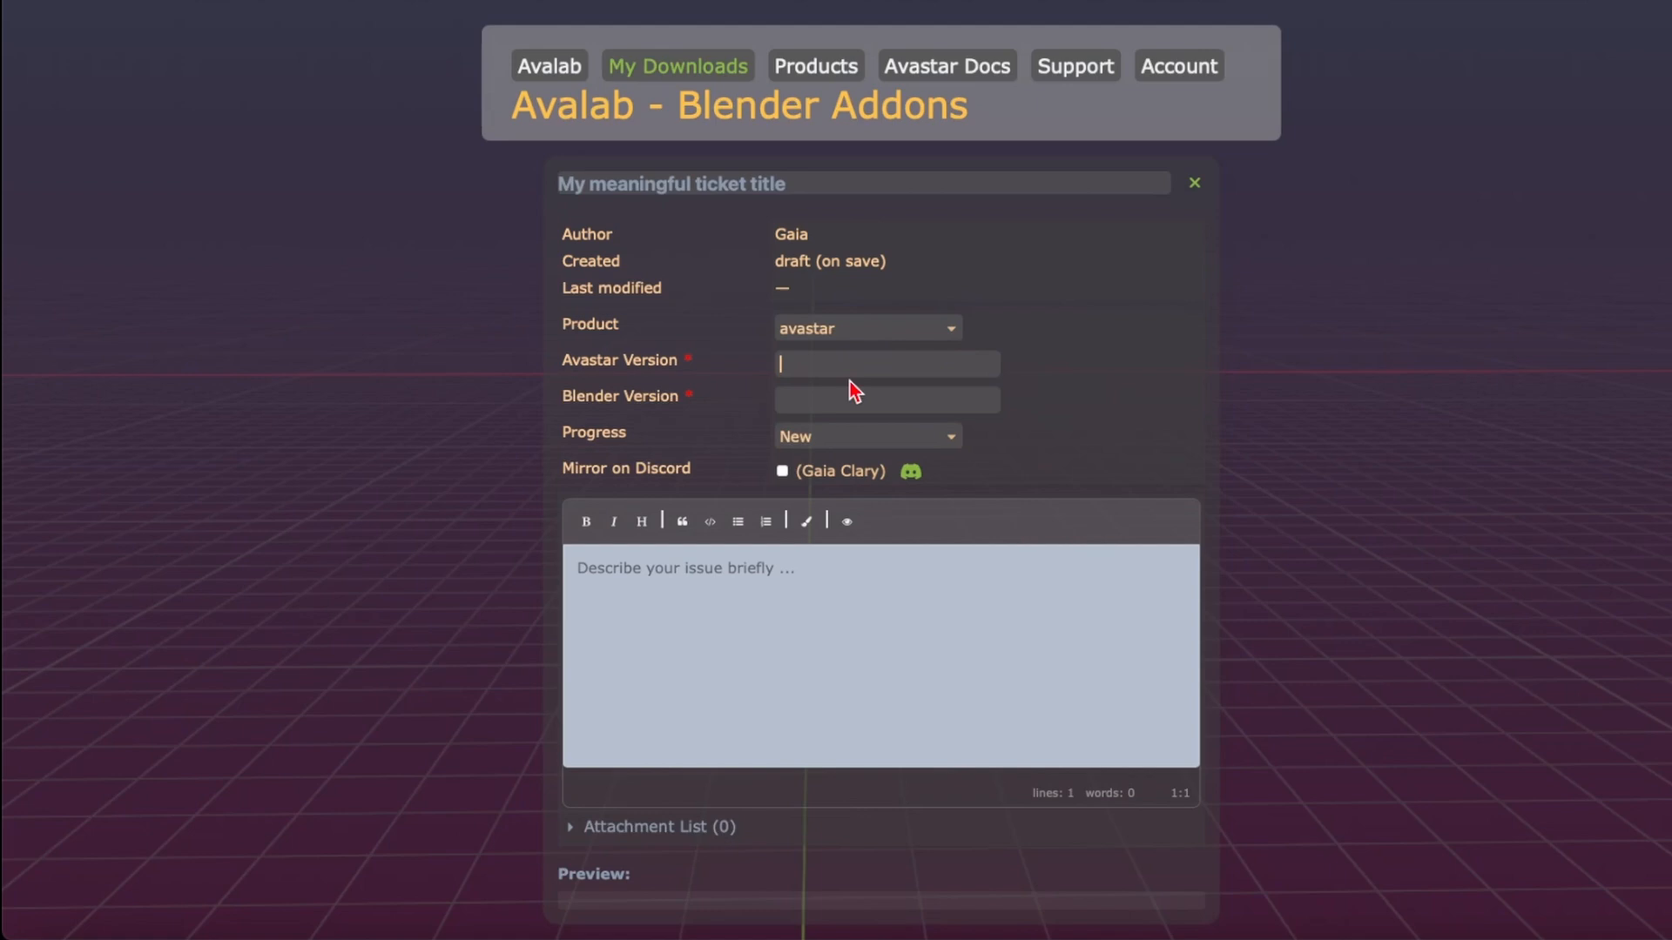
{"action": "type", "text": "3."}
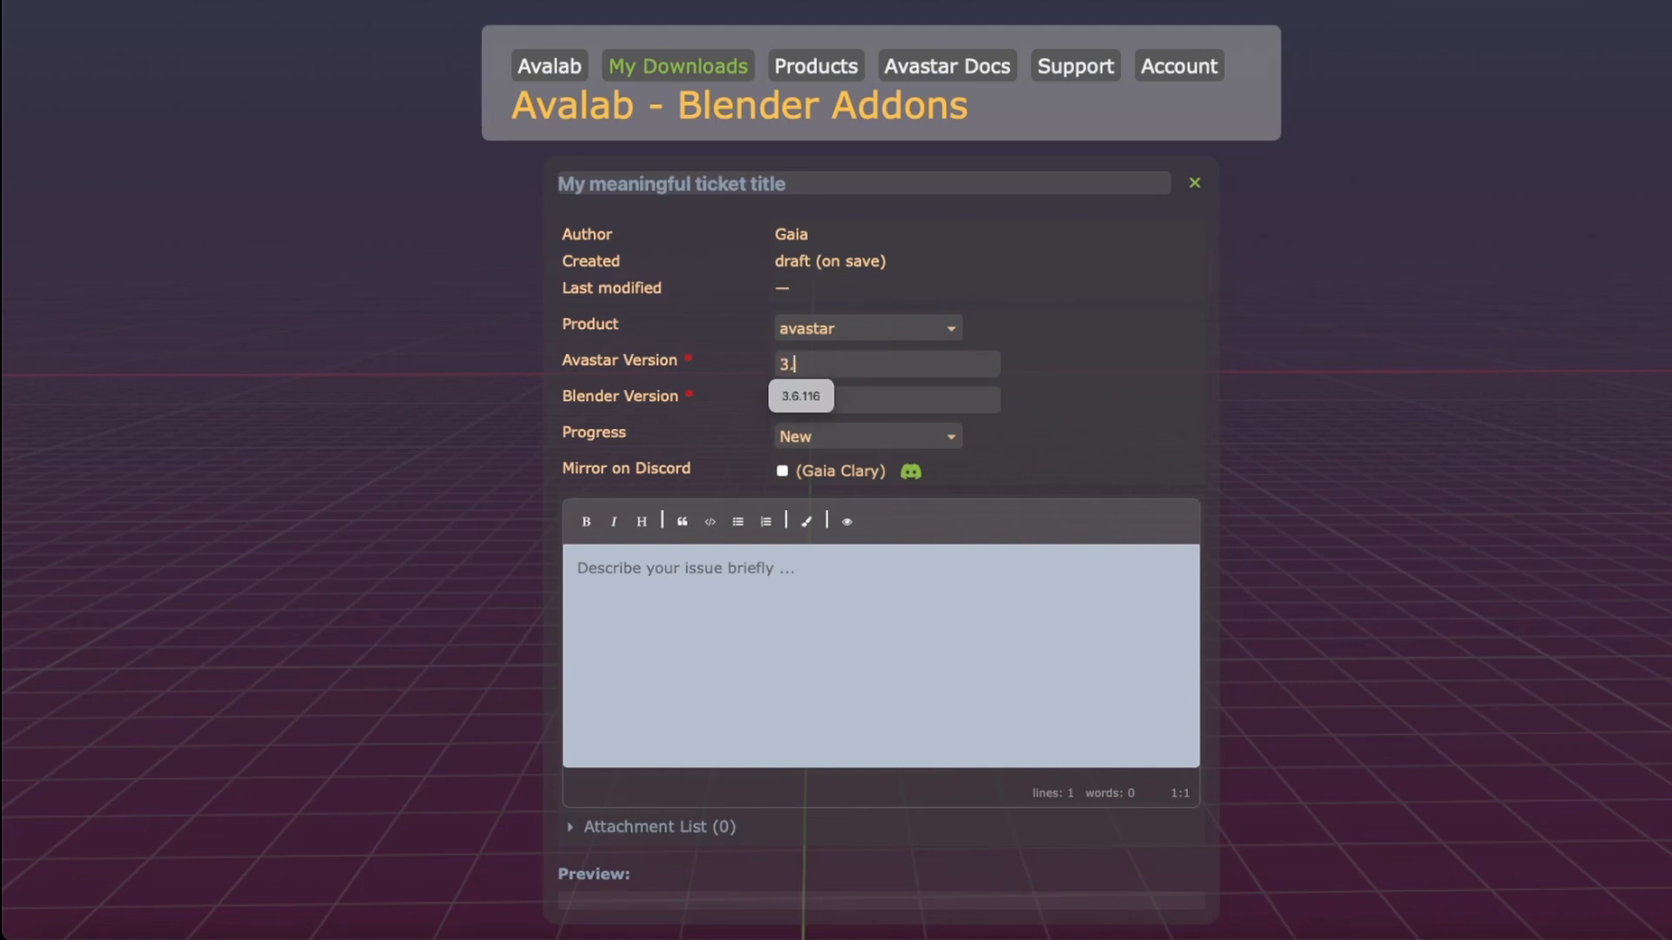
{"action": "type", "text": "6.116"}
{"action": "key", "text": "Tab"}
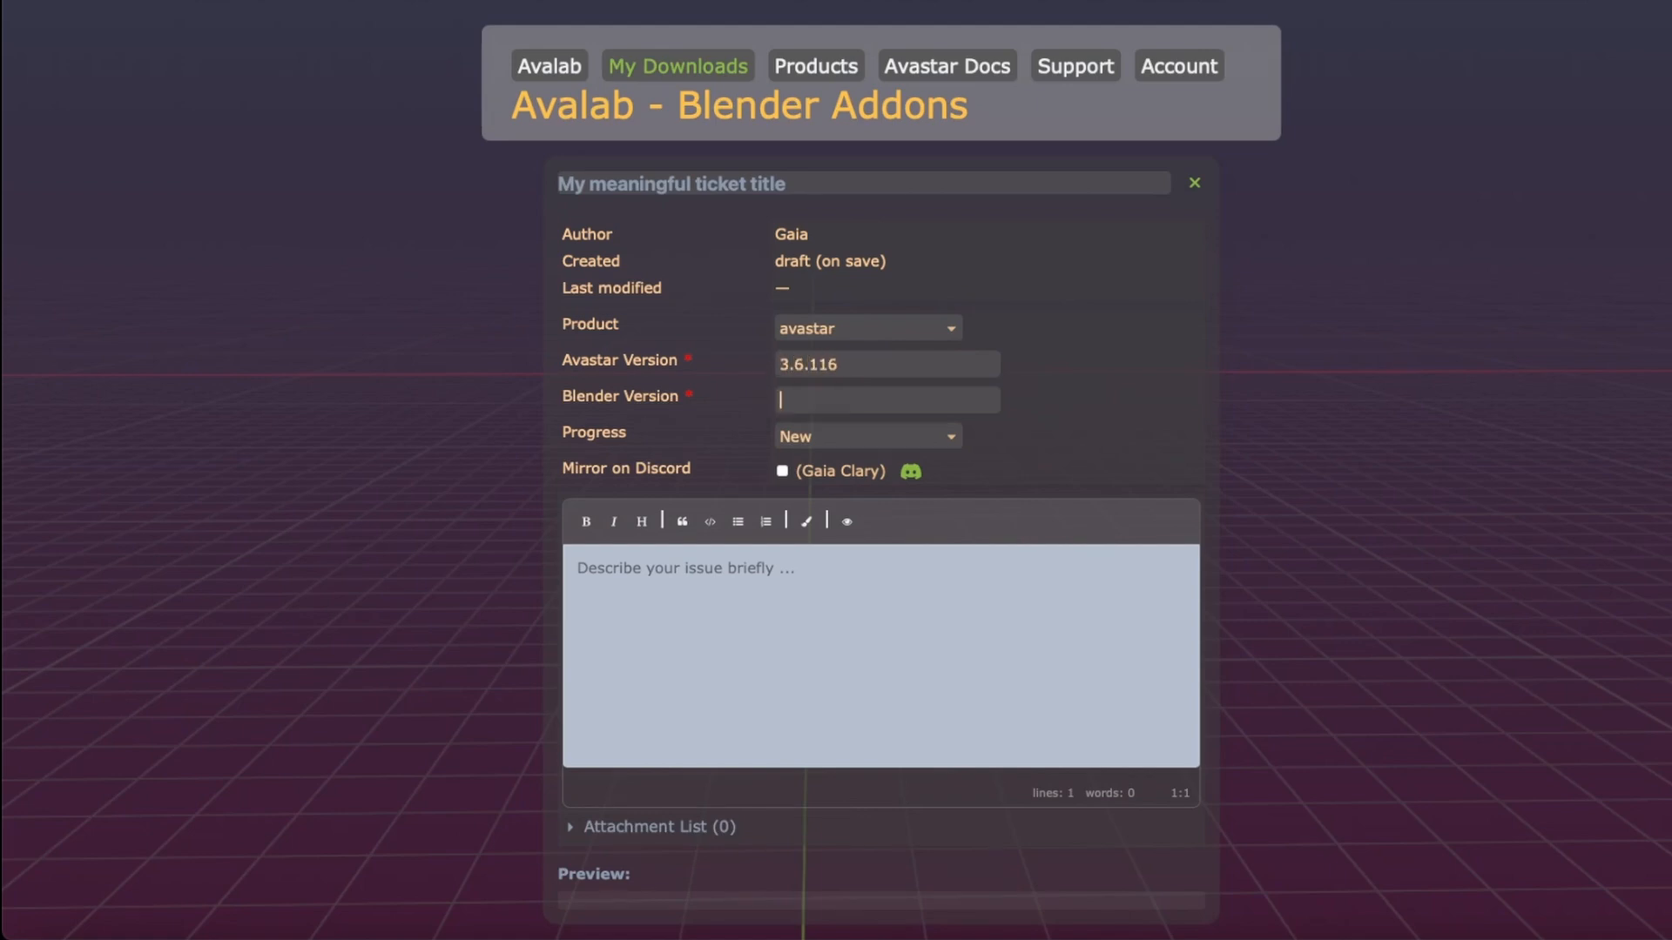
{"action": "type", "text": "4.5"}
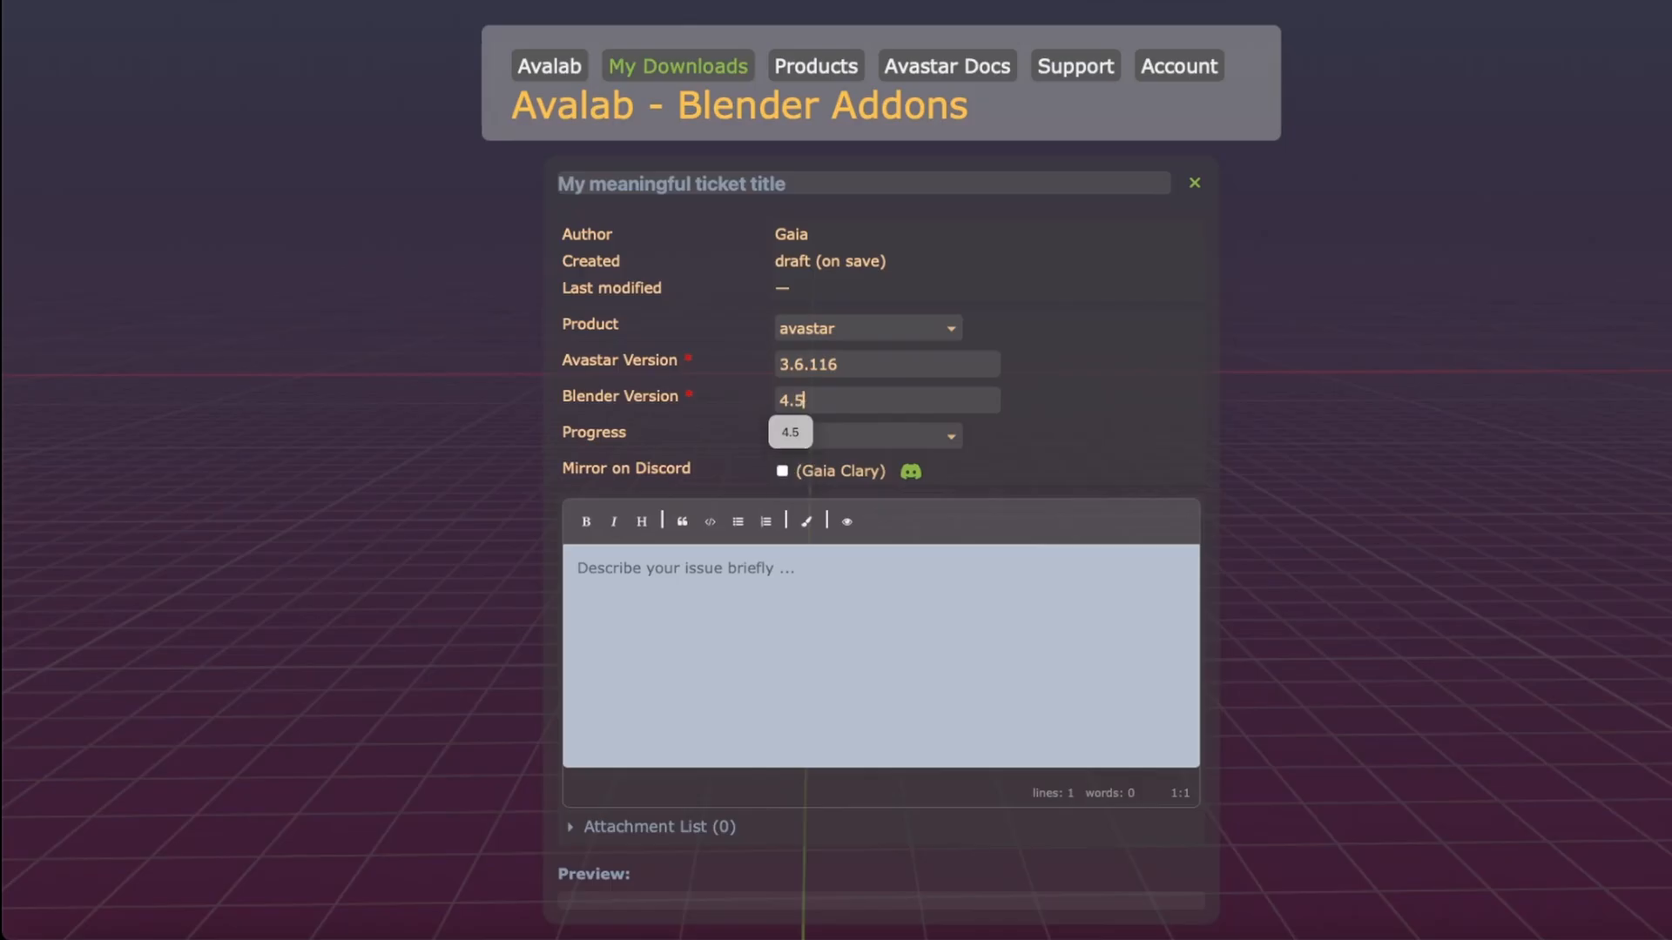
Step: Write the description "Here i can describe my Issue ..." and make "my Issue ..." bold
{"action": "left_click", "coordinate": [878, 577]}
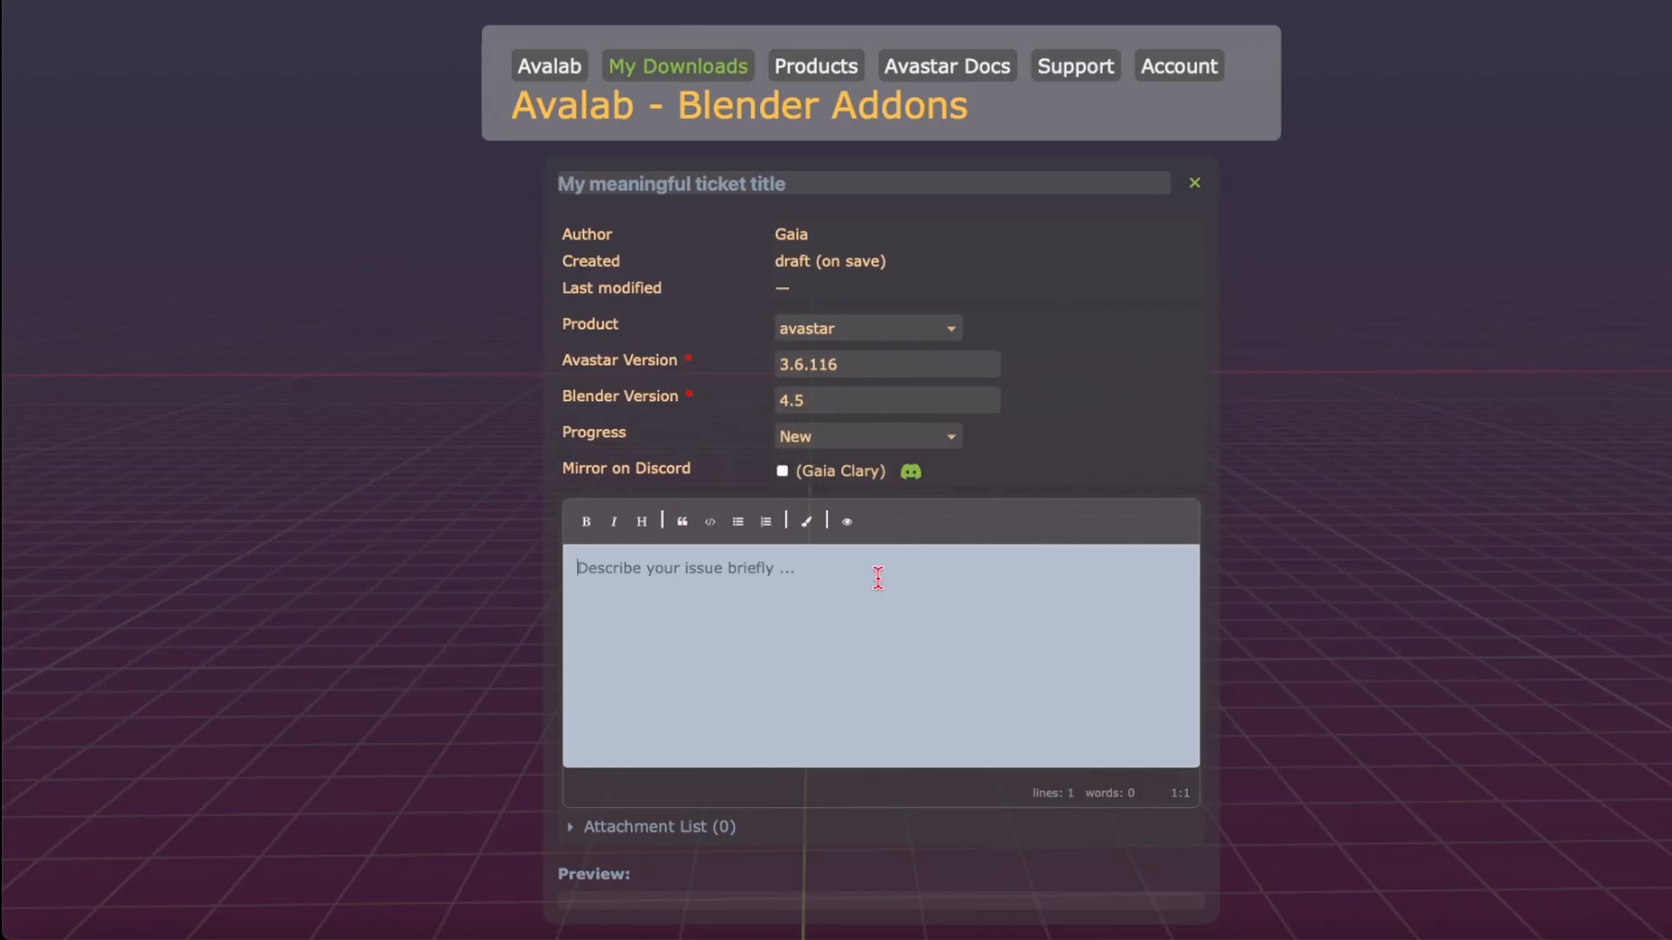
{"action": "type", "text": "Here i "}
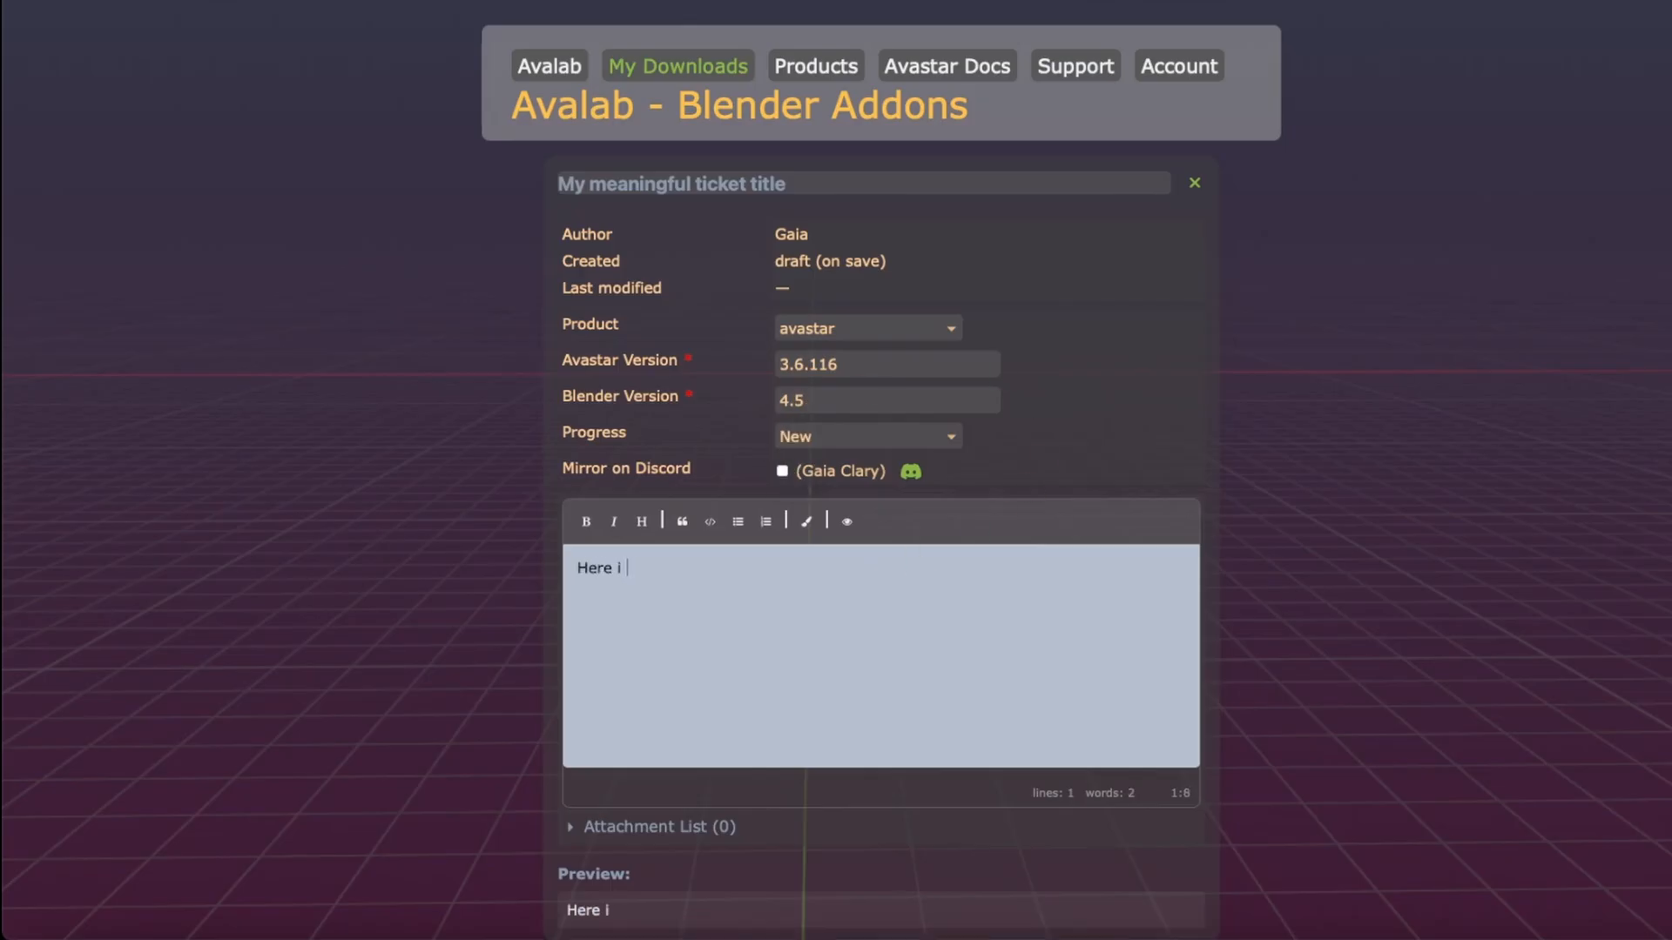
{"action": "type", "text": "can describe my Issue ..."}
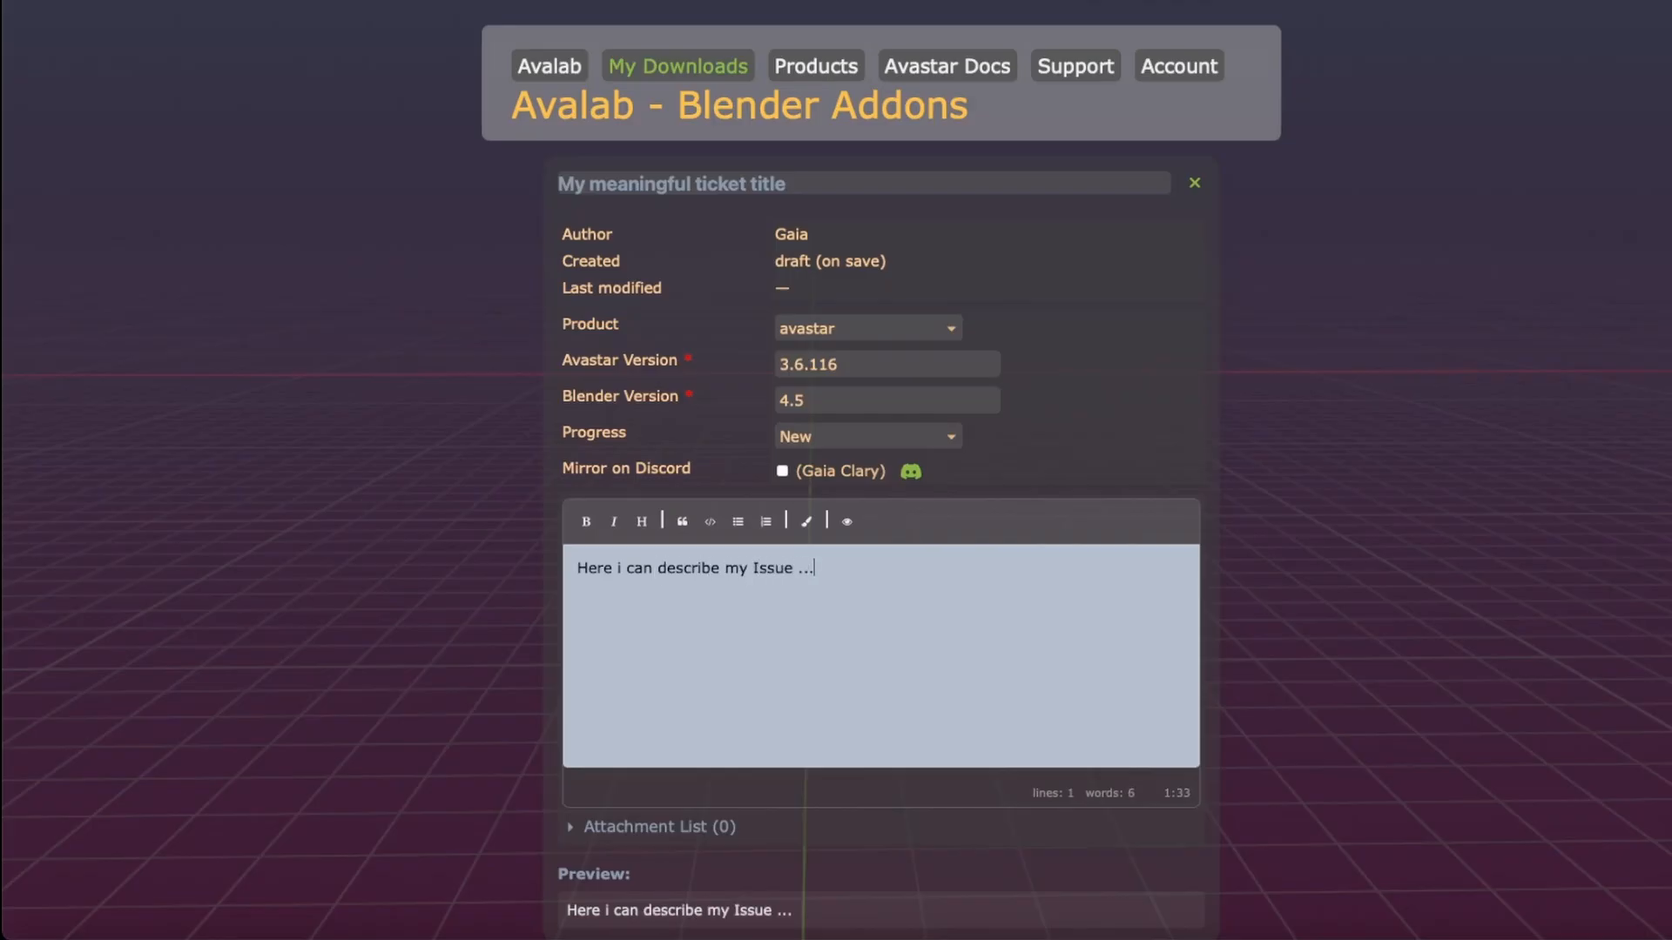
{"action": "left_click_drag", "start_coordinate": [721, 566], "coordinate": [843, 568]}
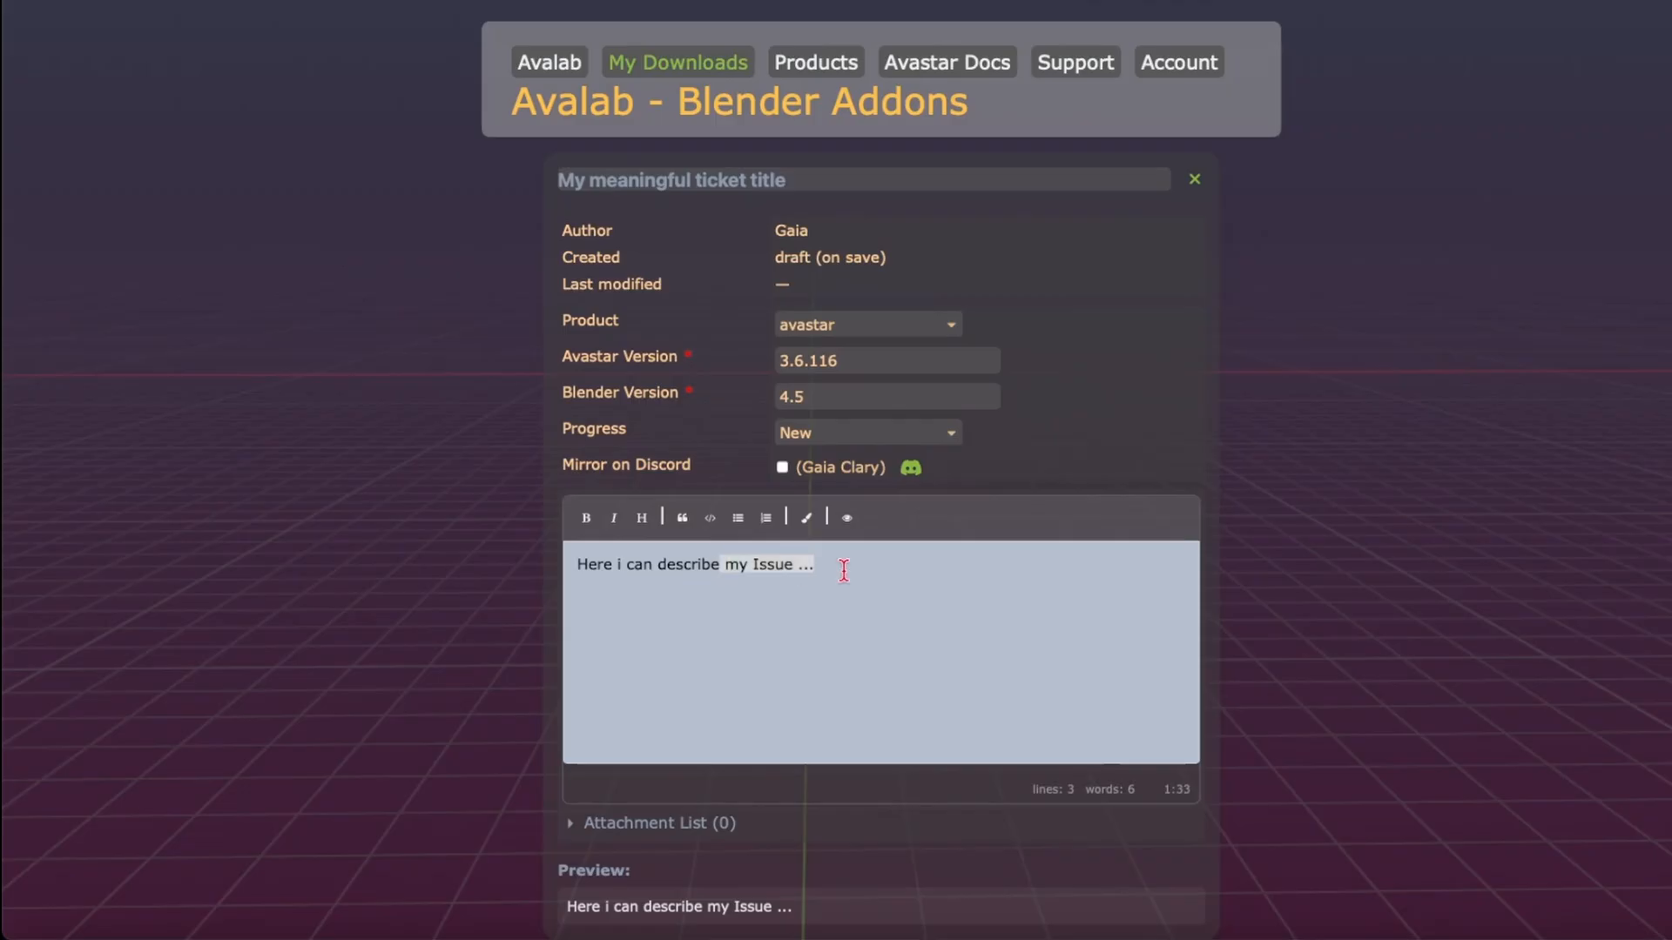
{"action": "left_click", "coordinate": [587, 519]}
Step: Add a numbered list below the description line with the items "Something" and "Something more ...."
{"action": "left_click", "coordinate": [614, 610]}
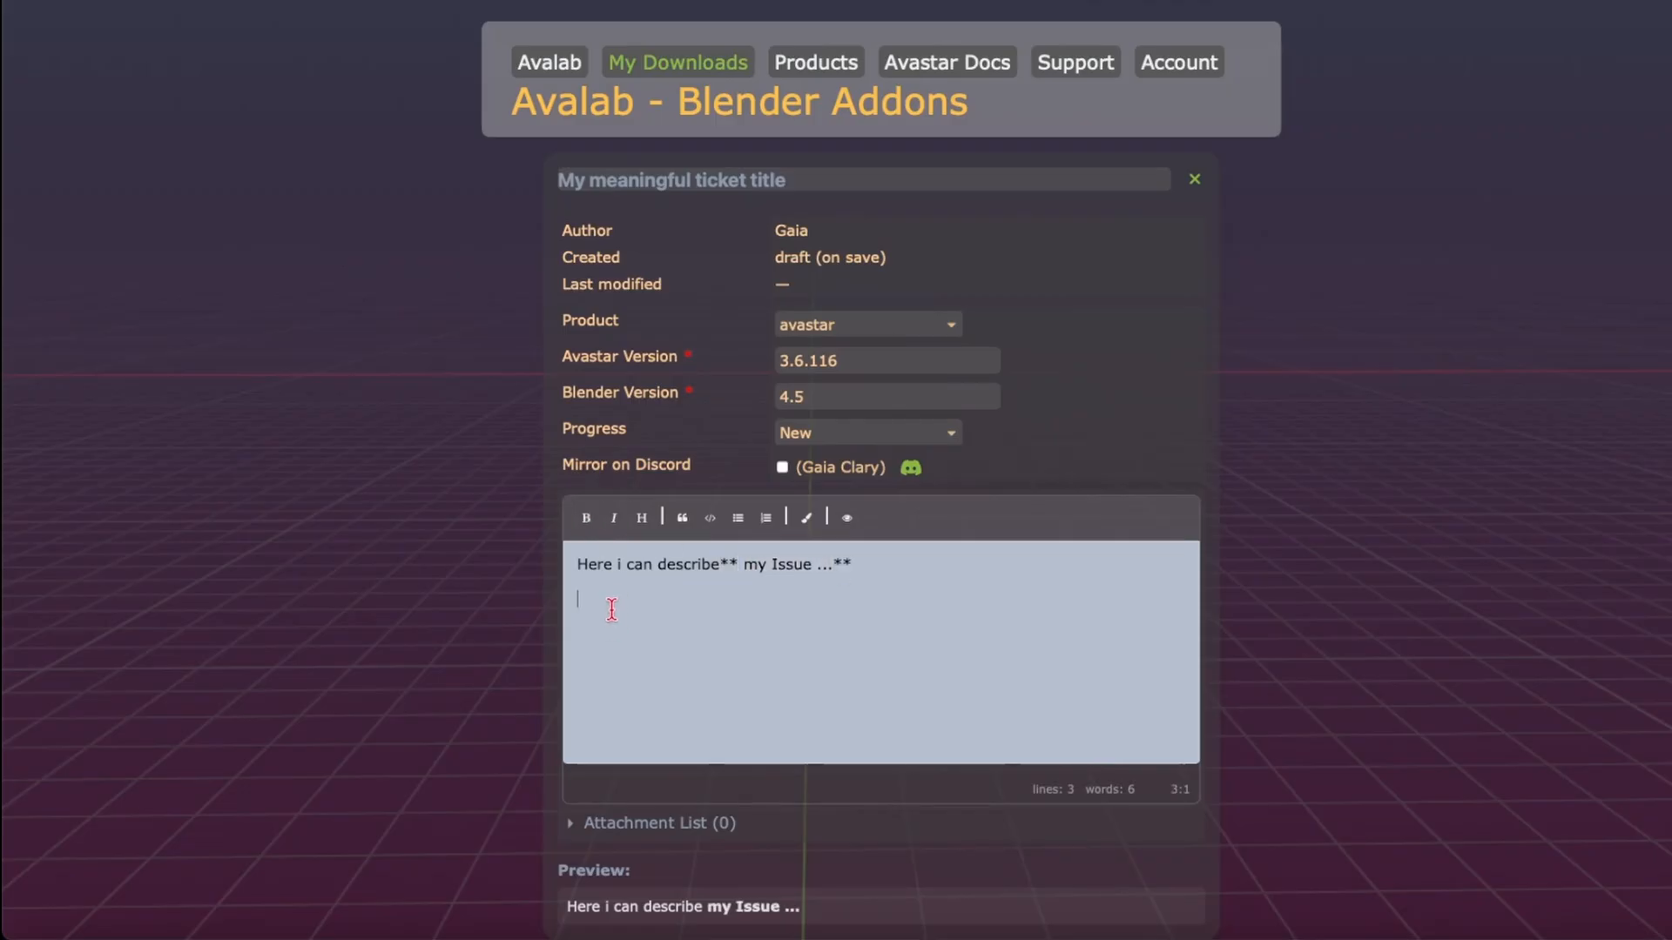
{"action": "left_click", "coordinate": [765, 518]}
{"action": "type", "text": "Something"}
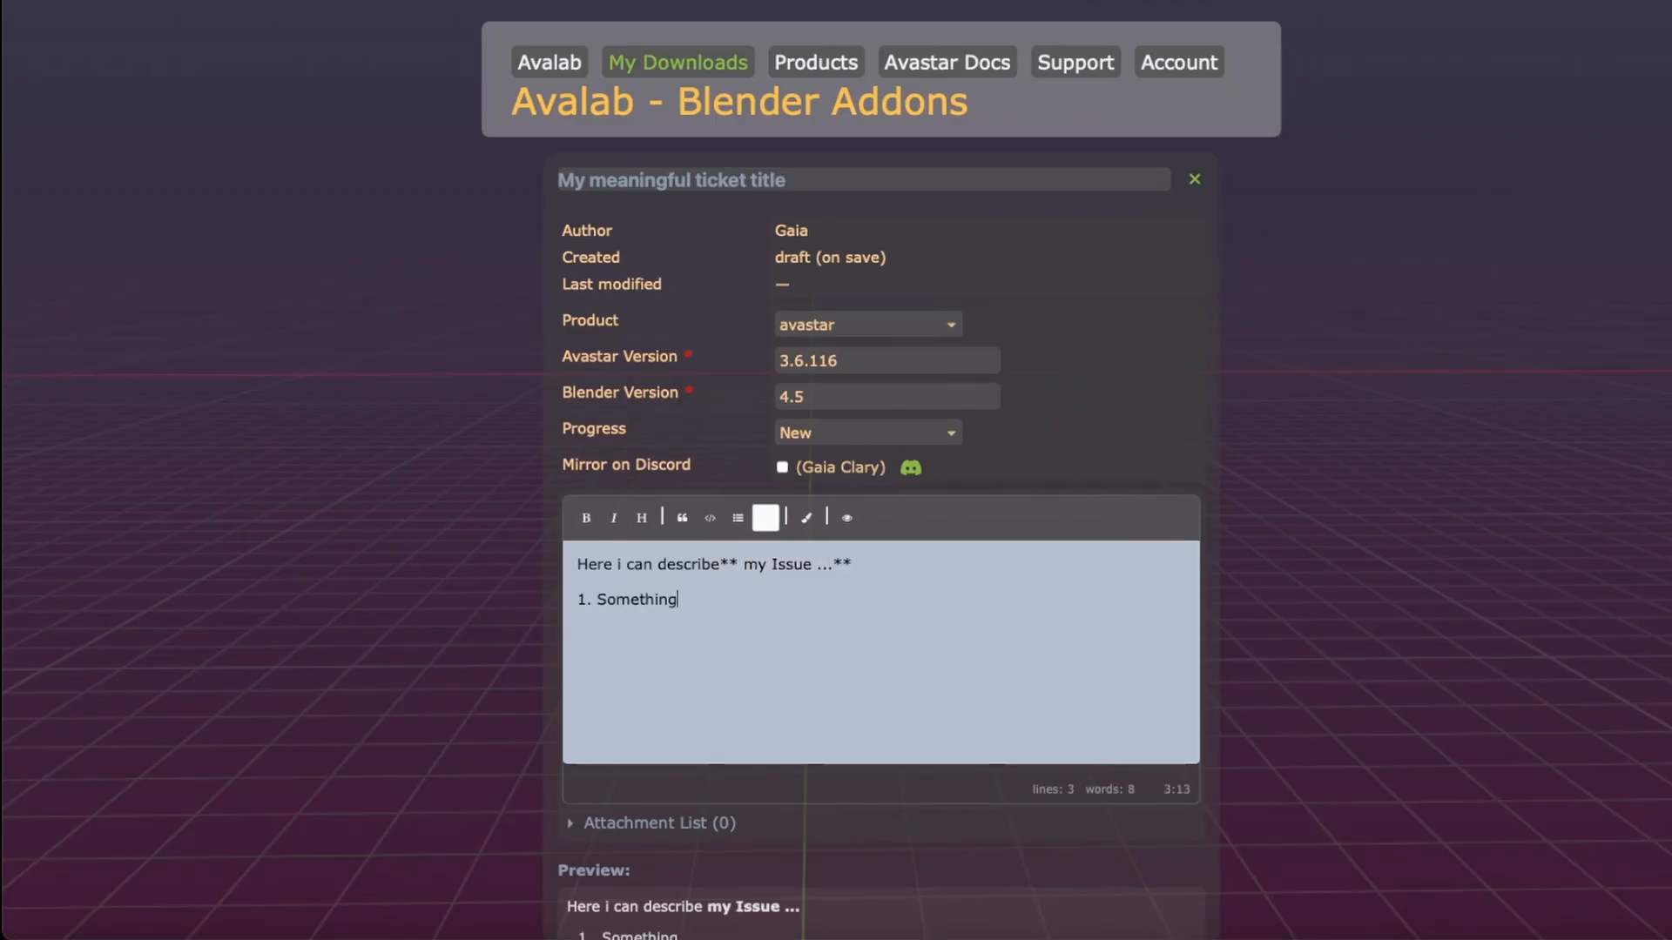
{"action": "key", "text": "Return"}
{"action": "type", "text": "Something more ...."}
{"action": "key", "text": "Return"}
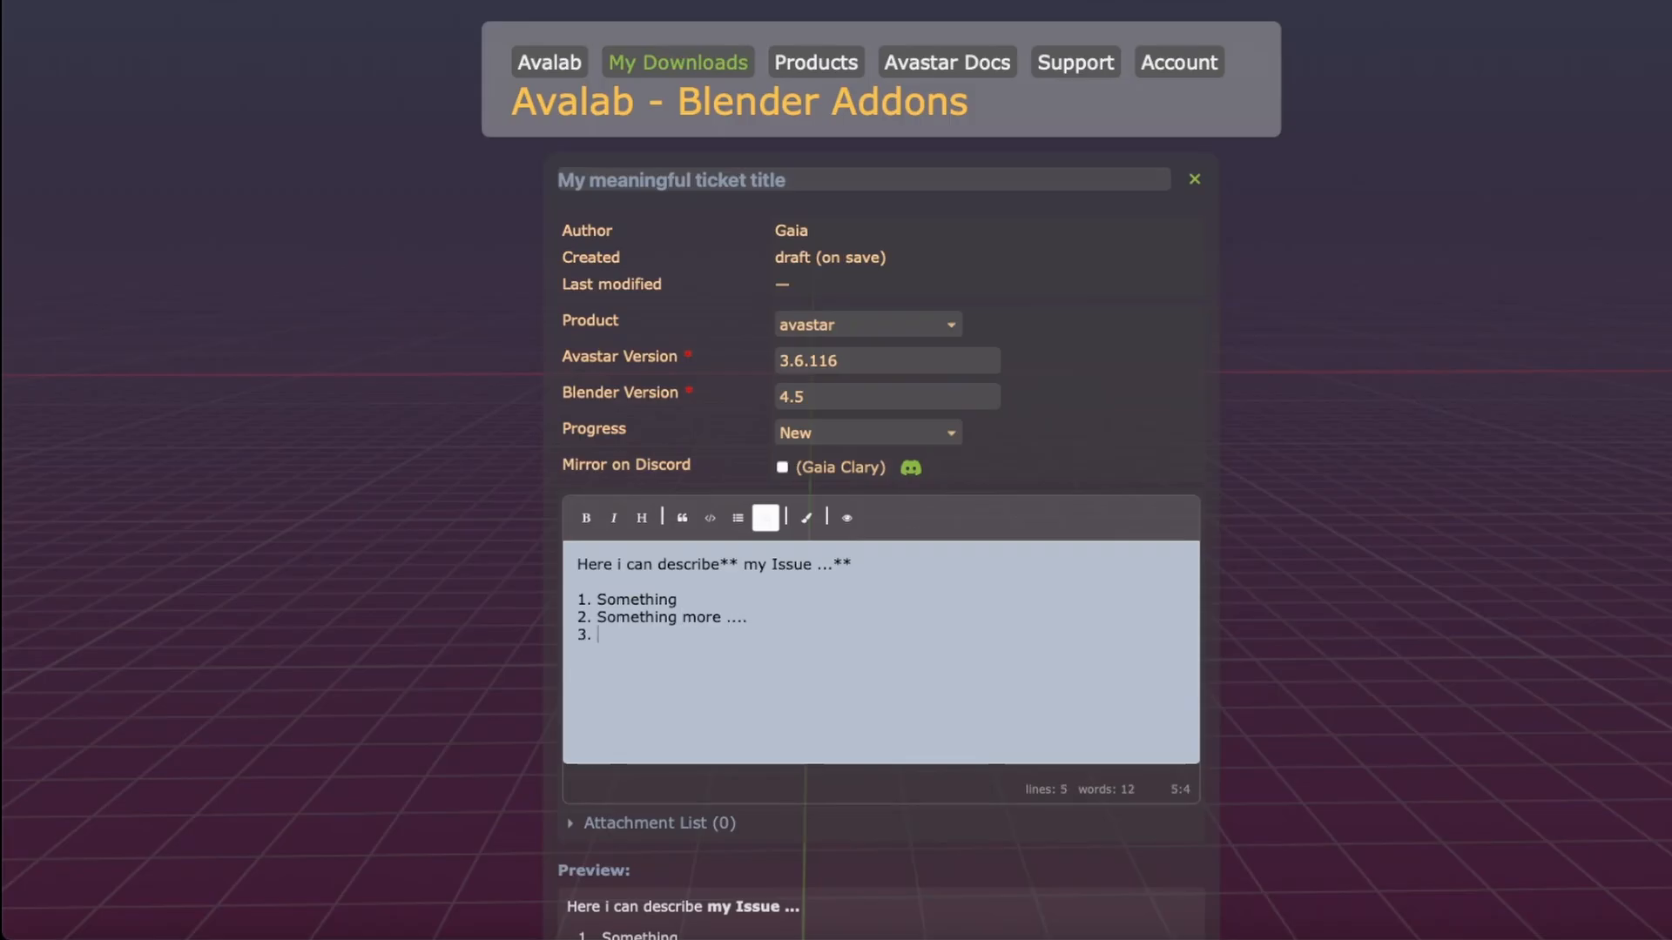
{"action": "key", "text": "Return"}
Step: Attach shaolin-2.blend to the ticket and place its reference on its own line between the description sentence and the numbered list
{"action": "scroll", "coordinate": [562, 620], "scroll_direction": "down", "scroll_amount": 3}
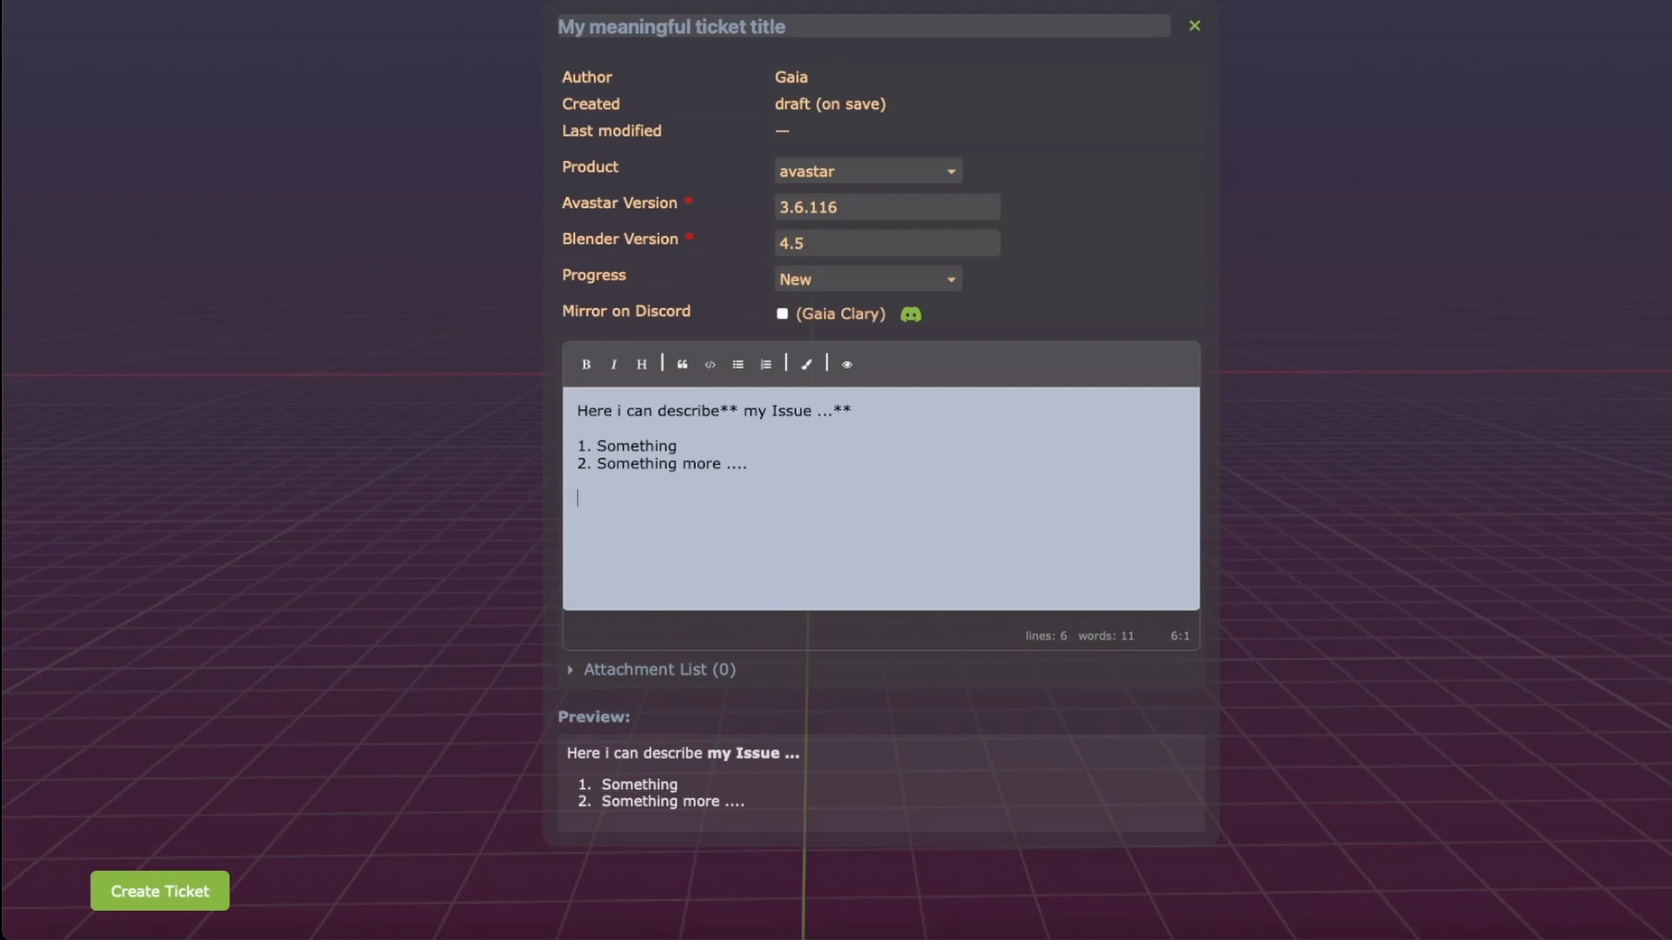
{"action": "left_click_drag", "start_coordinate": [87, 0], "coordinate": [672, 510]}
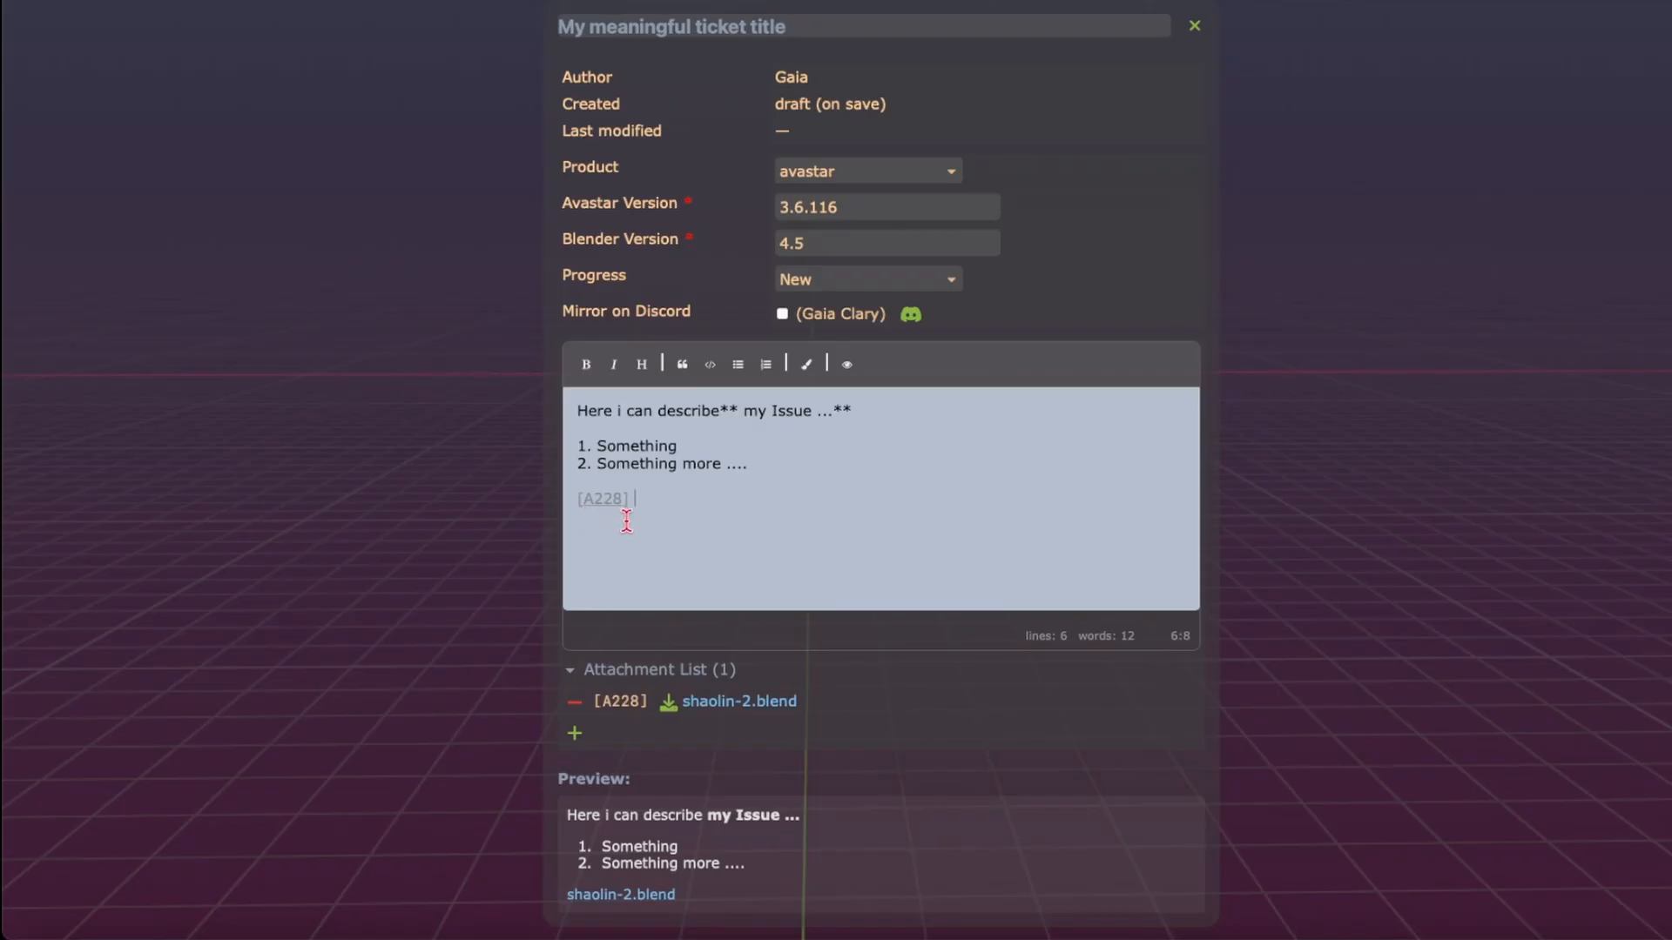
{"action": "left_click_drag", "start_coordinate": [642, 497], "coordinate": [562, 500]}
{"action": "key", "text": "ctrl+c"}
{"action": "key", "text": "BackSpace"}
{"action": "left_click", "coordinate": [640, 436]}
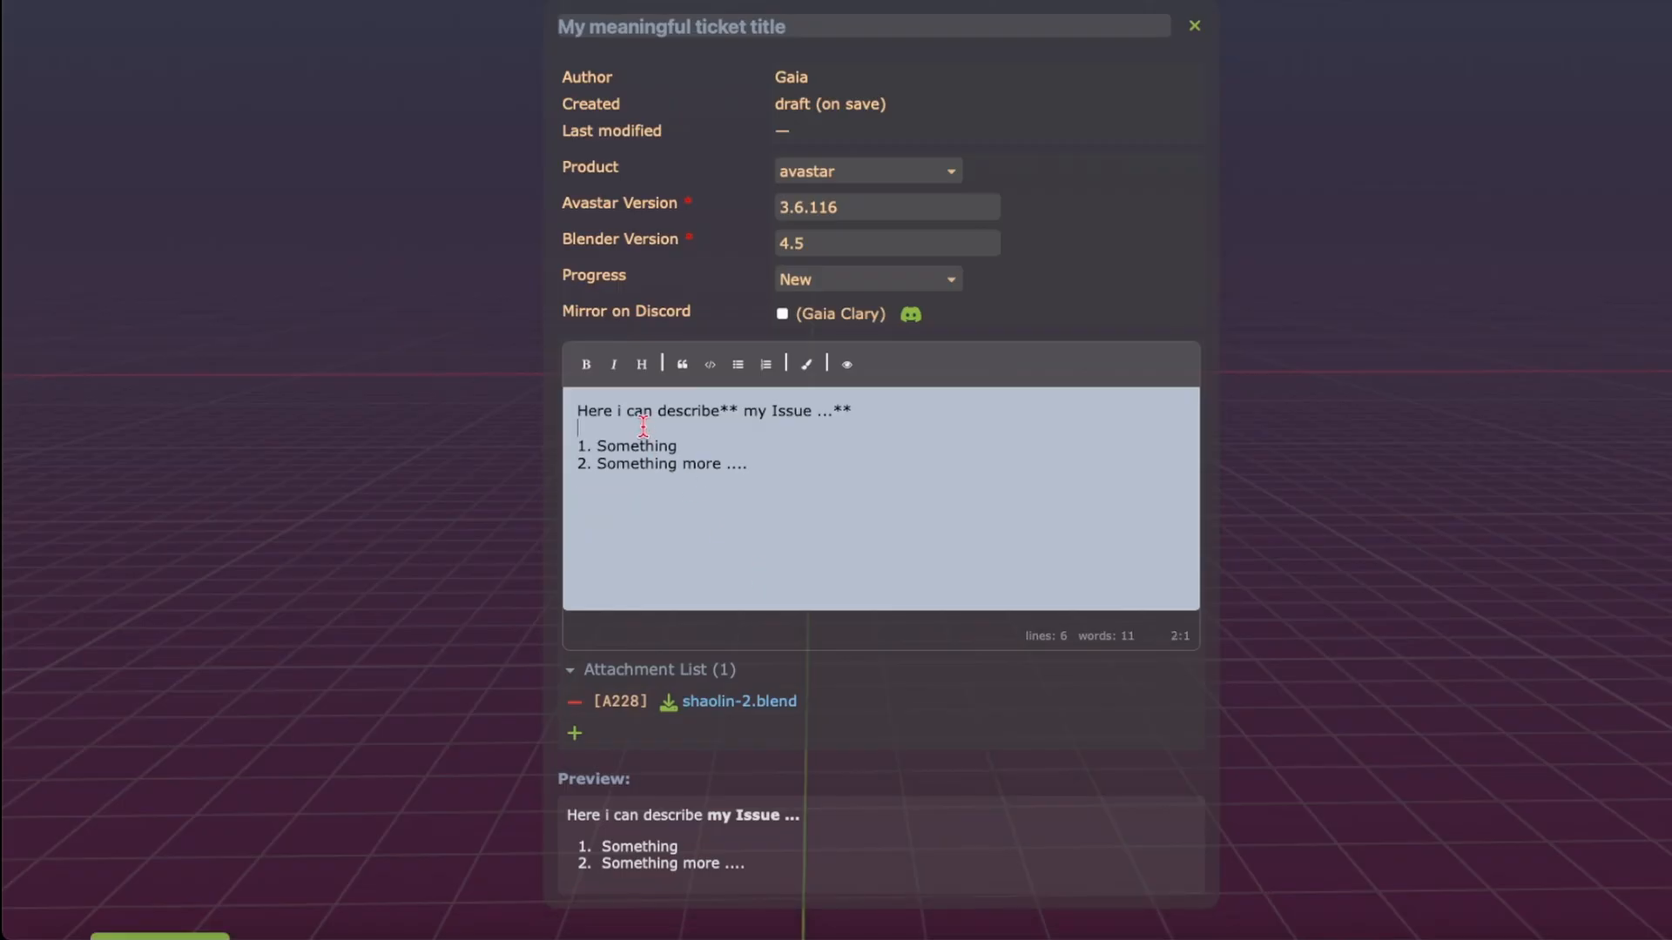
{"action": "key", "text": "Return"}
{"action": "key", "text": "Return"}
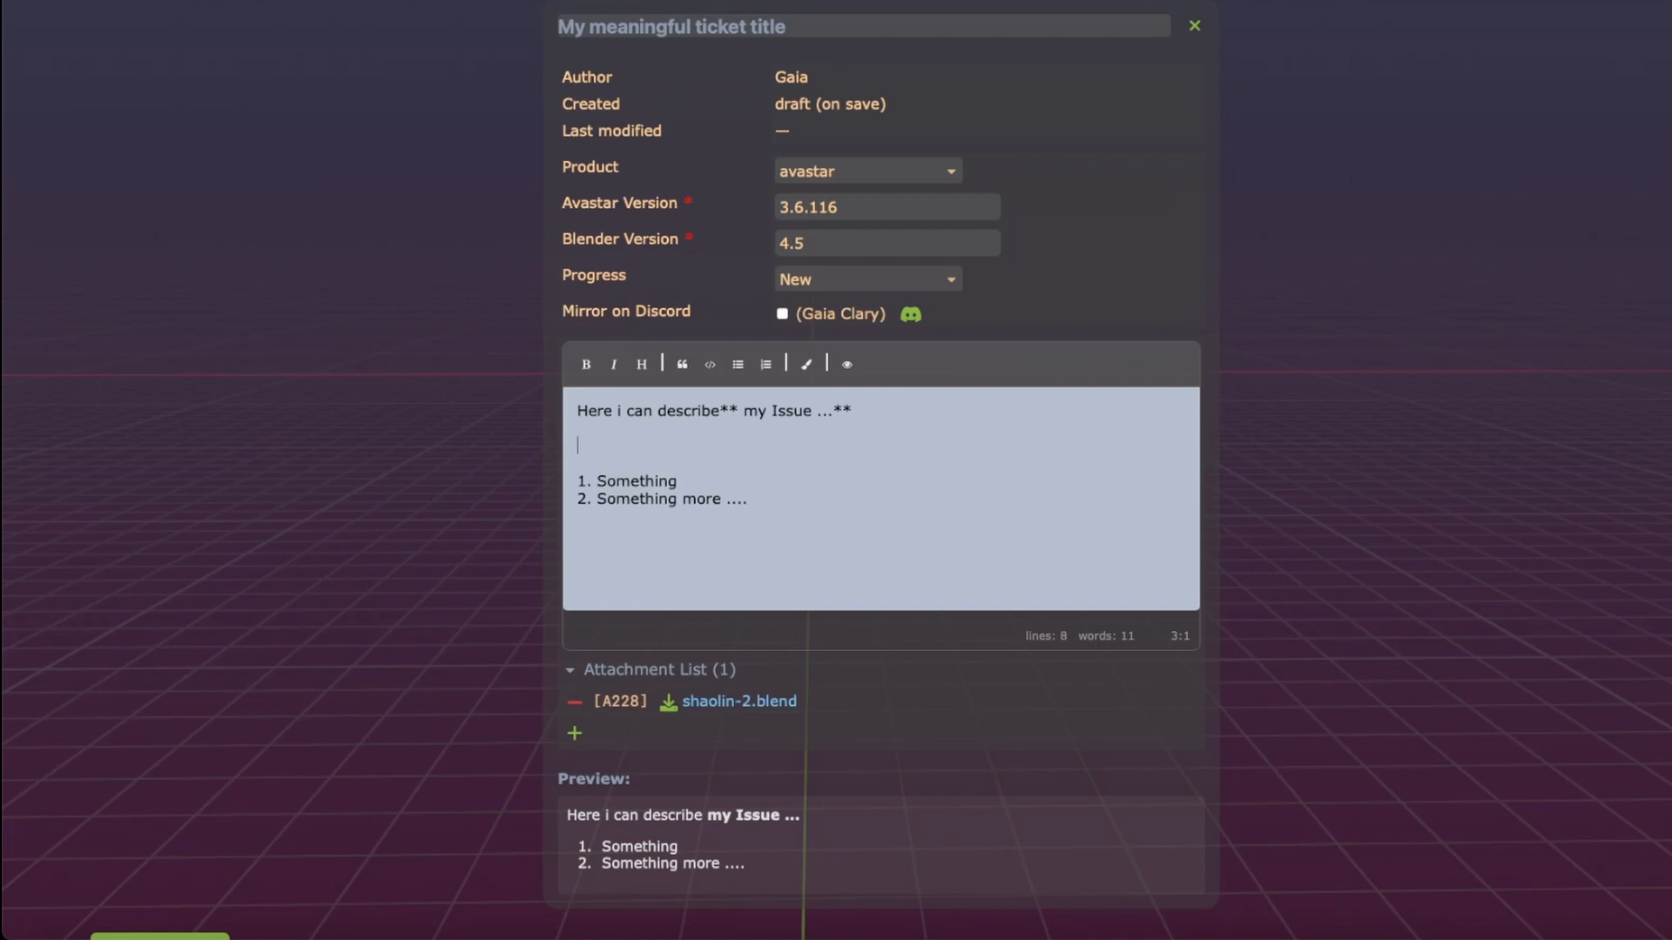
{"action": "key", "text": "ctrl+v"}
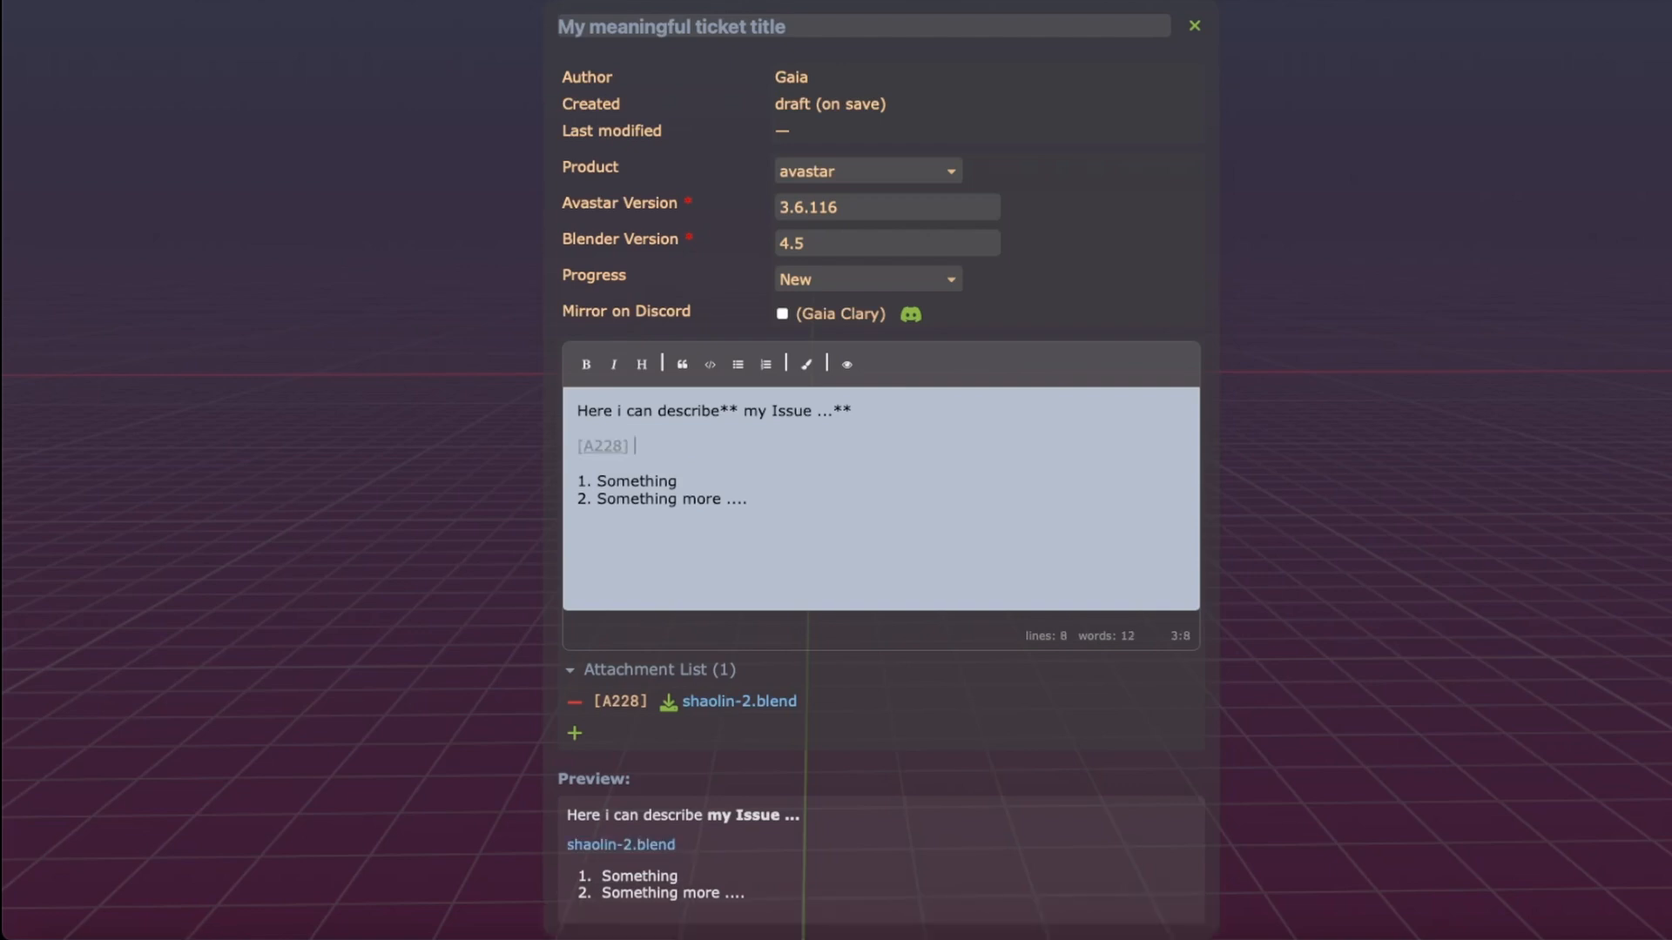
Step: Attach the image 1_5.jpeg to the ticket and move its reference below the numbered list
{"action": "scroll", "coordinate": [668, 661], "scroll_direction": "down", "scroll_amount": 2}
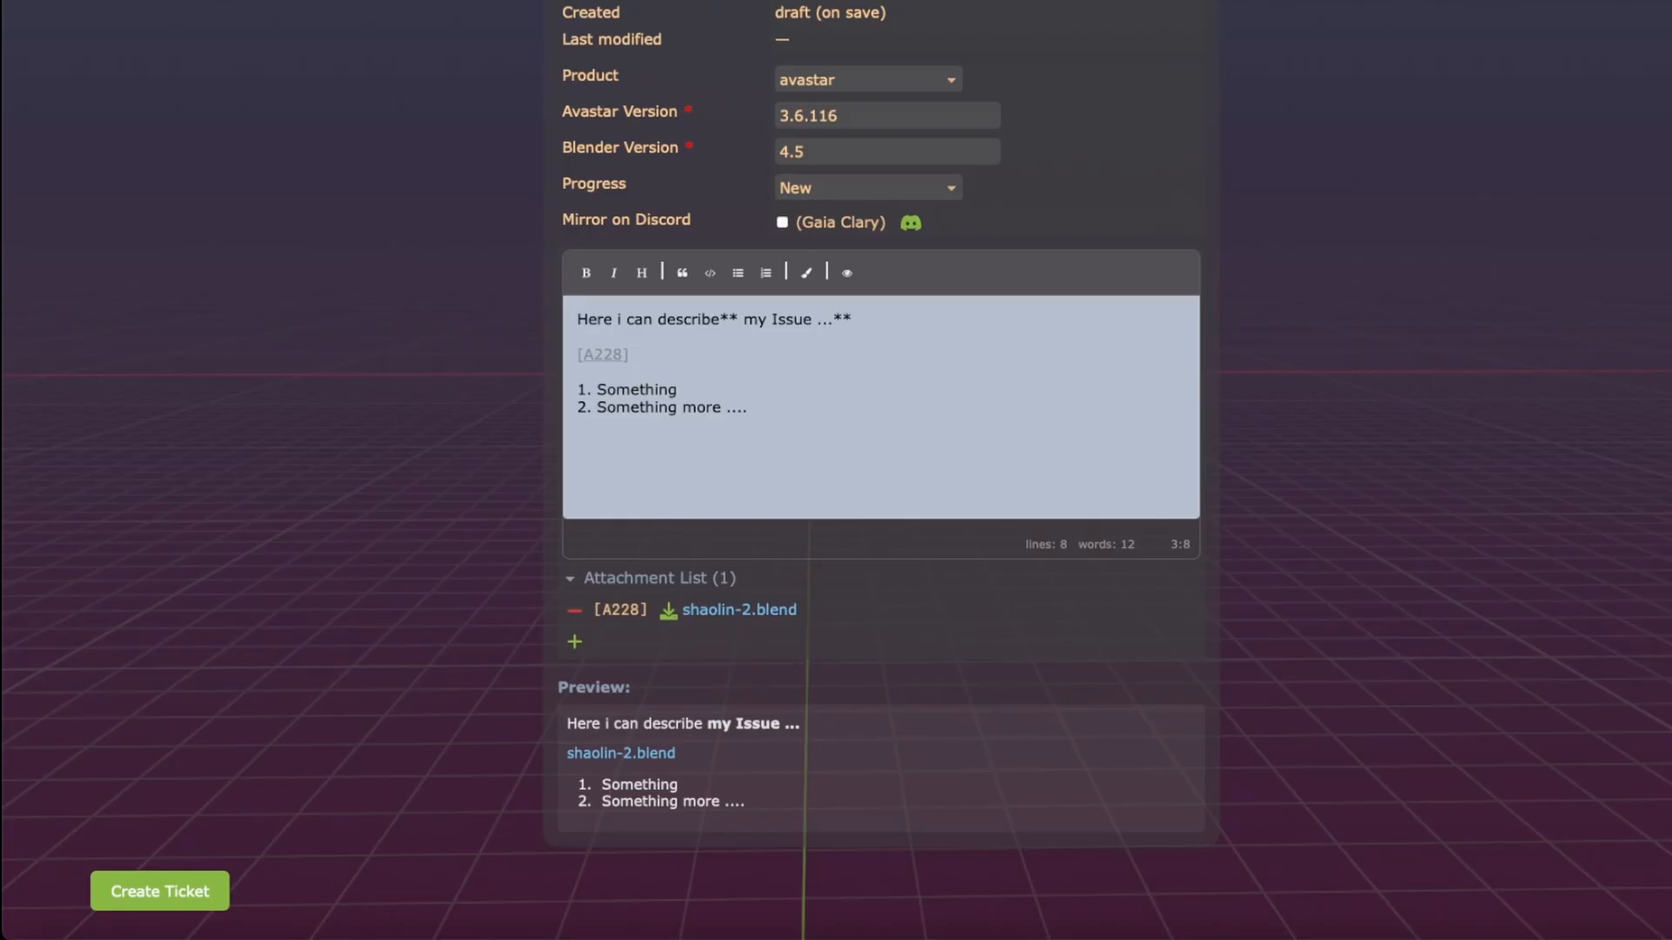
{"action": "left_click_drag", "start_coordinate": [156, 109], "coordinate": [653, 454]}
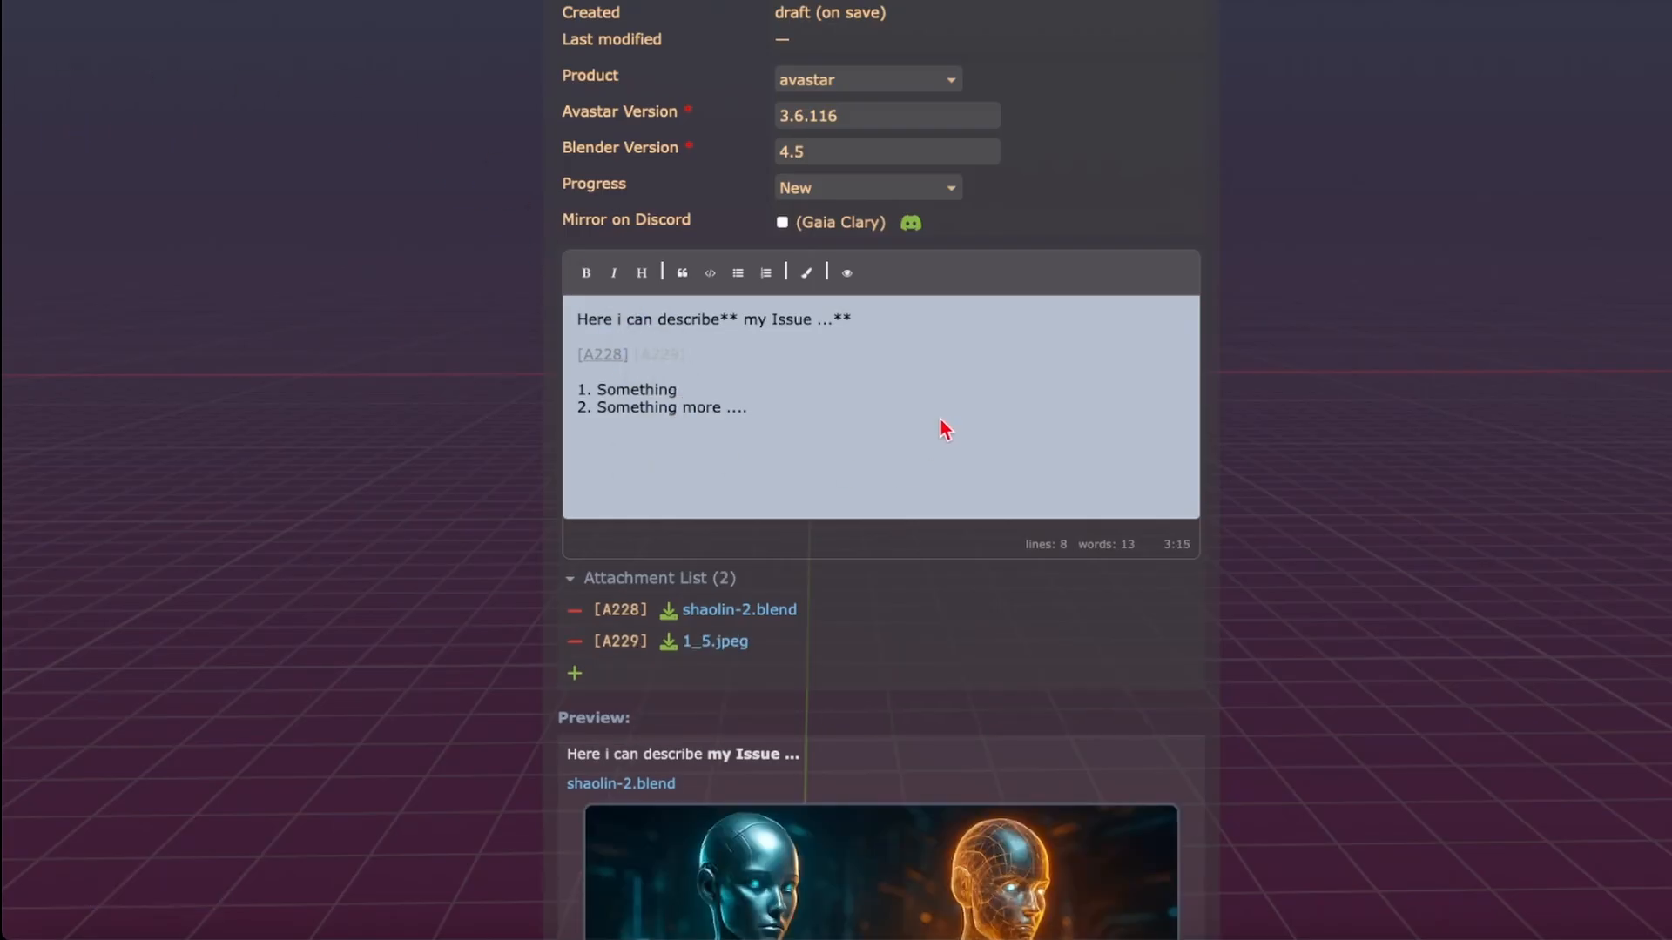
{"action": "scroll", "coordinate": [949, 440], "scroll_direction": "down", "scroll_amount": 3}
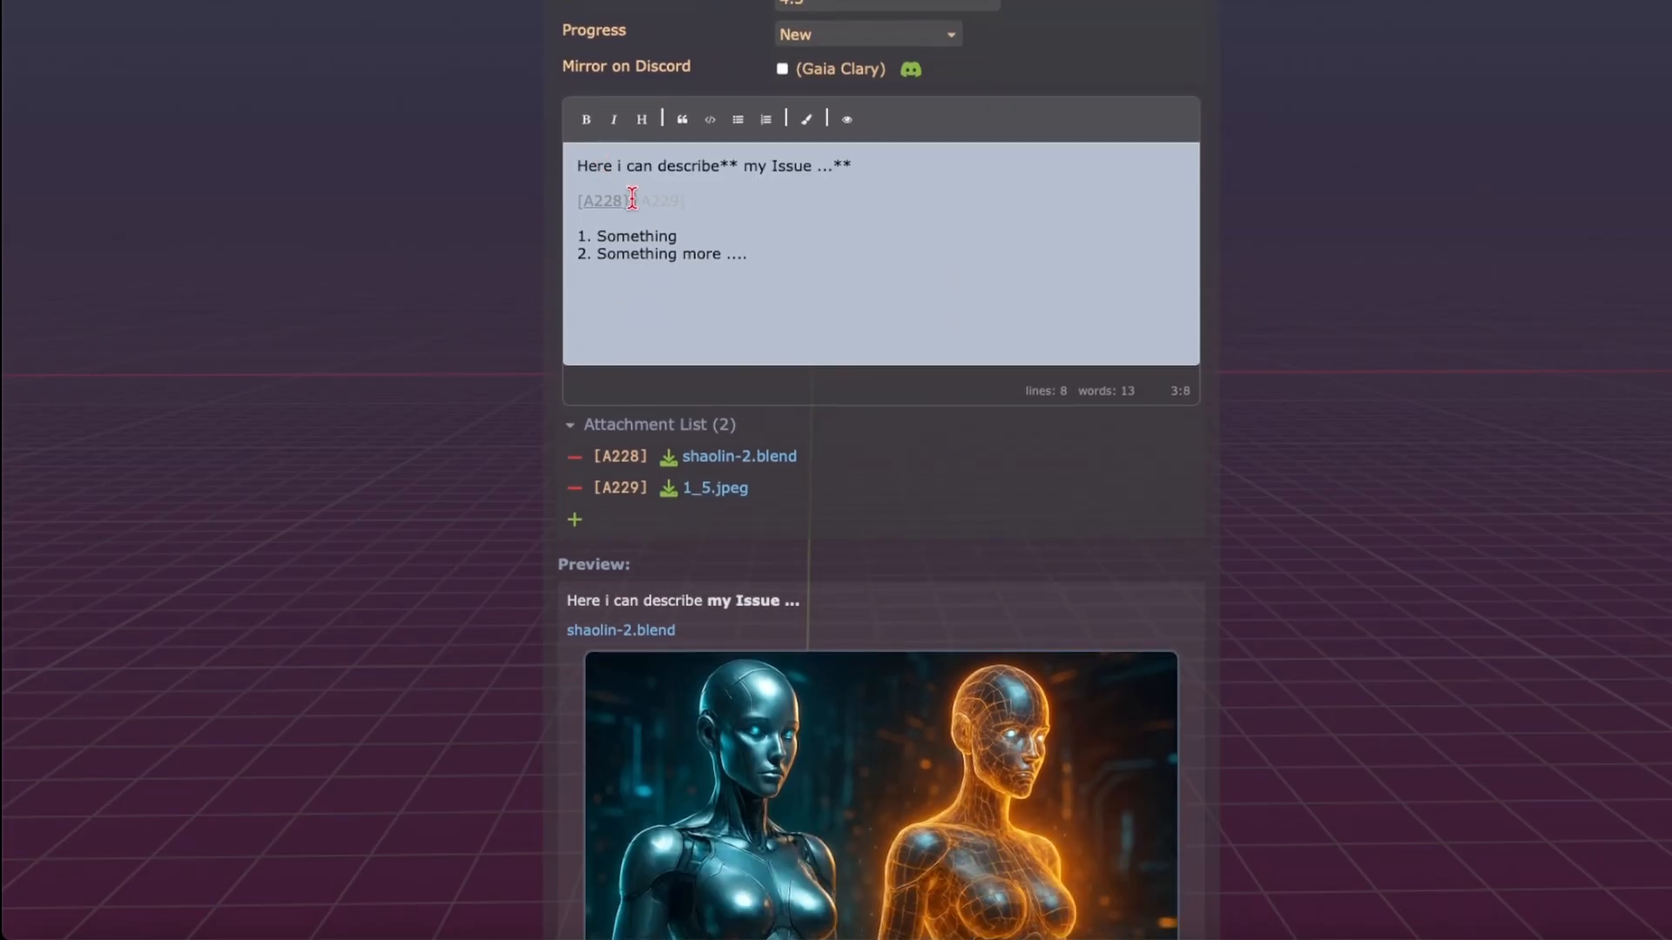
{"action": "left_click_drag", "start_coordinate": [632, 200], "coordinate": [744, 203]}
{"action": "key", "text": "ctrl+c"}
{"action": "key", "text": "BackSpace"}
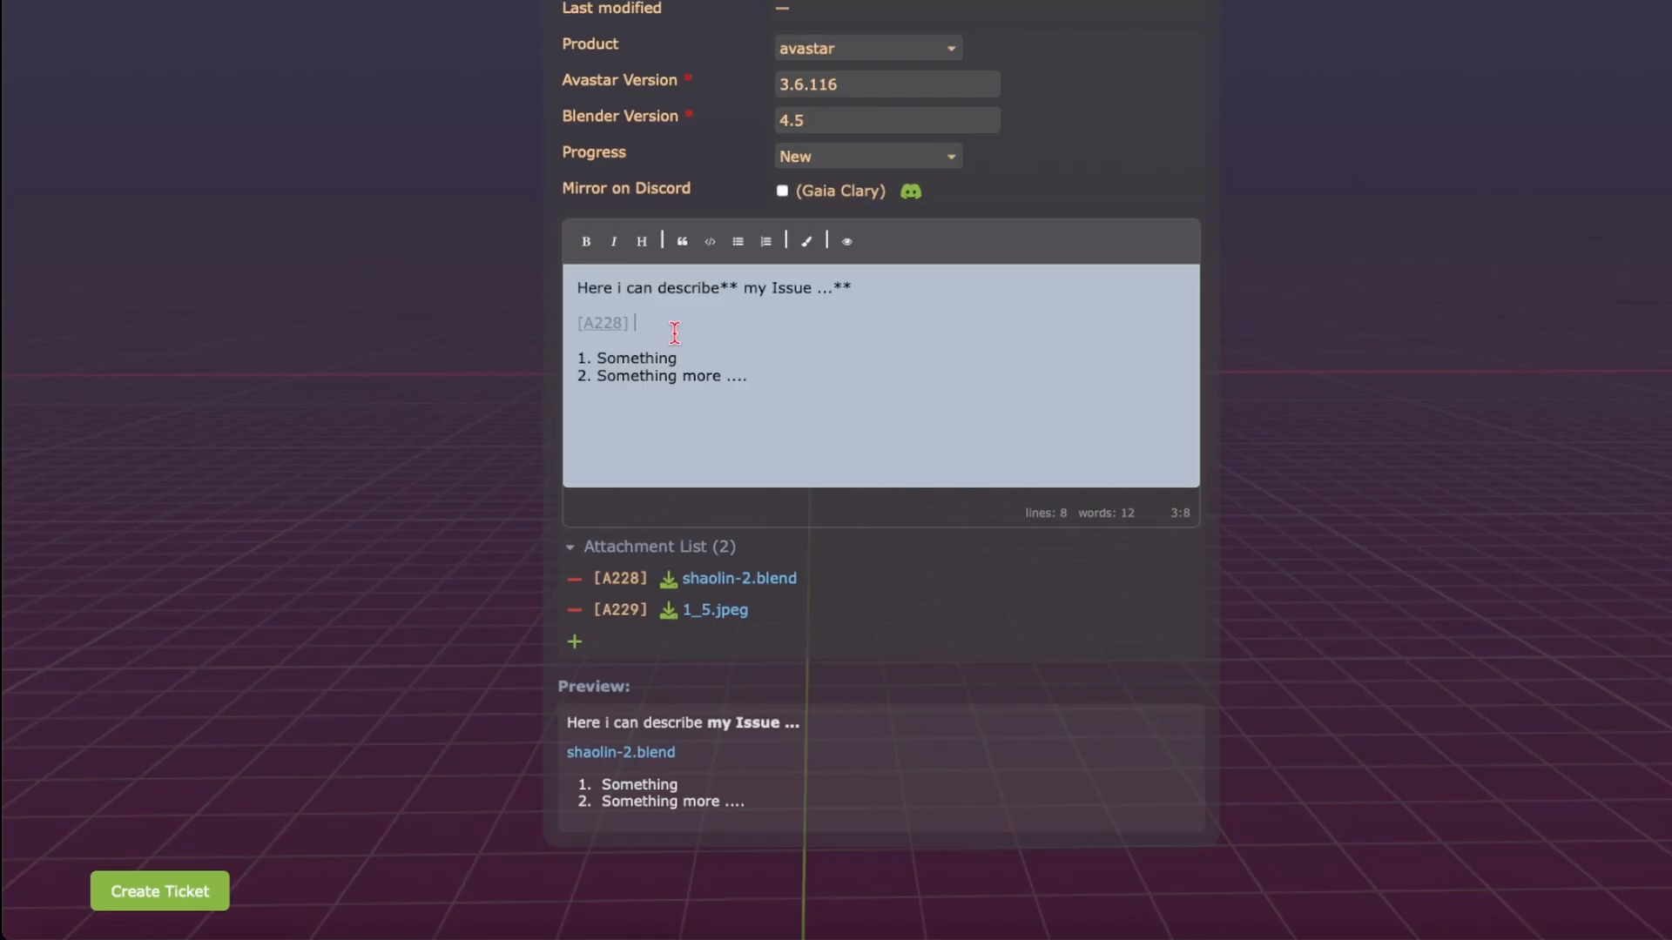
{"action": "key", "text": "ctrl+v"}
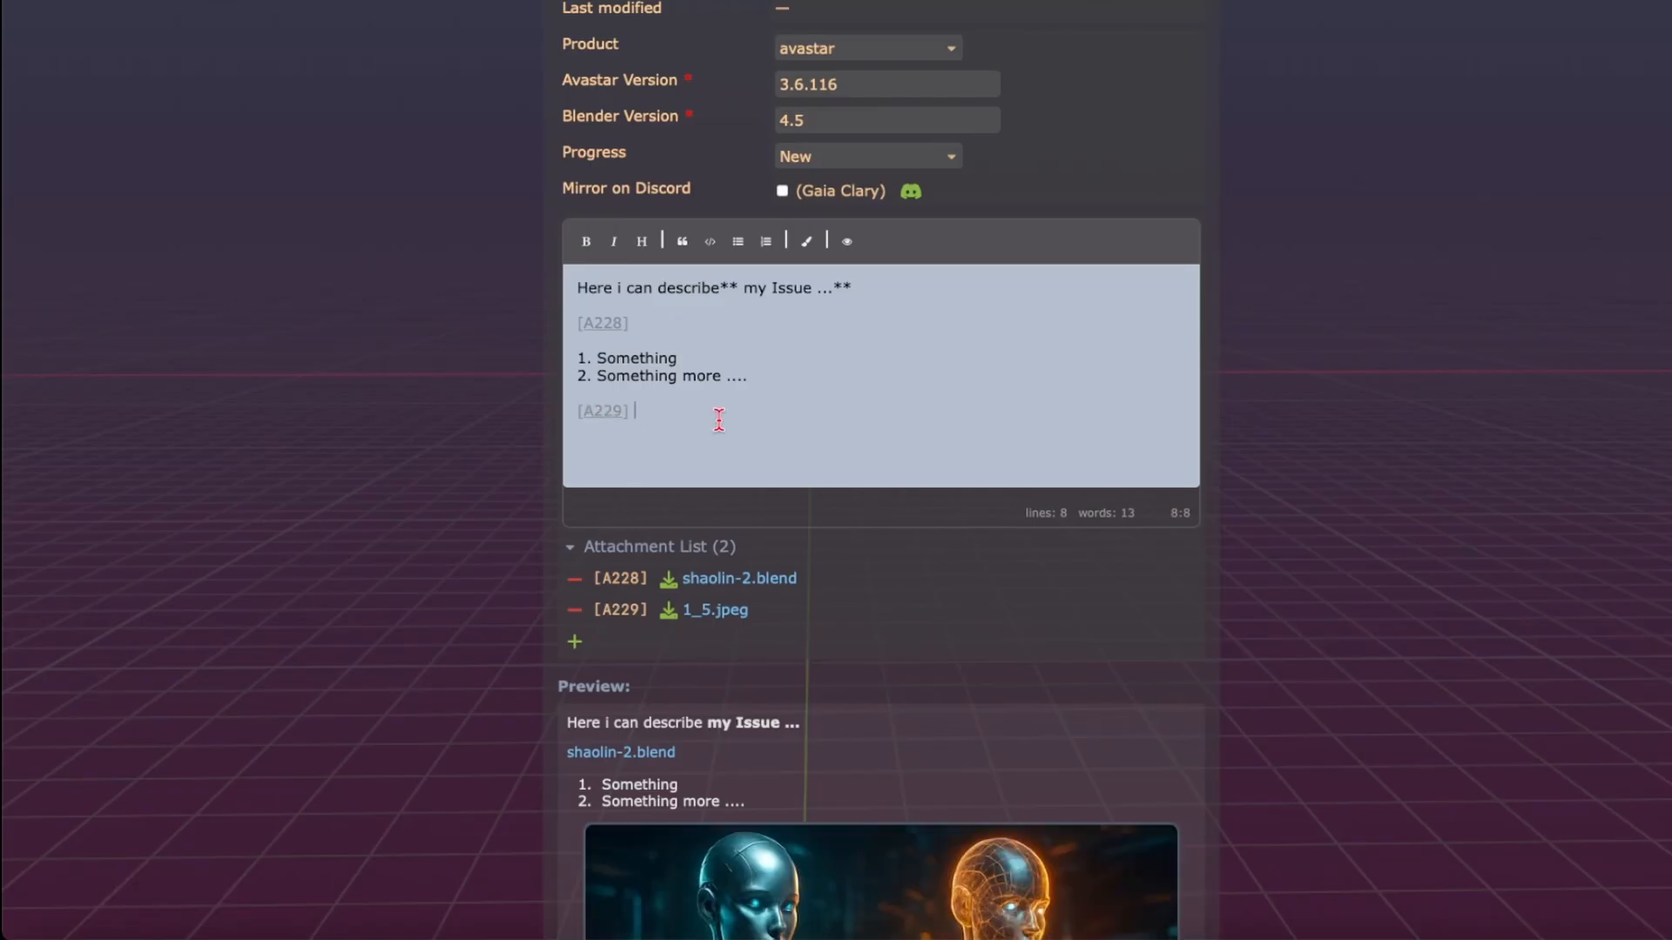
Step: Check the ticket preview with the embedded image and create the ticket
{"action": "scroll", "coordinate": [879, 418], "scroll_direction": "down", "scroll_amount": 5}
{"action": "scroll", "coordinate": [881, 416], "scroll_direction": "down", "scroll_amount": 3}
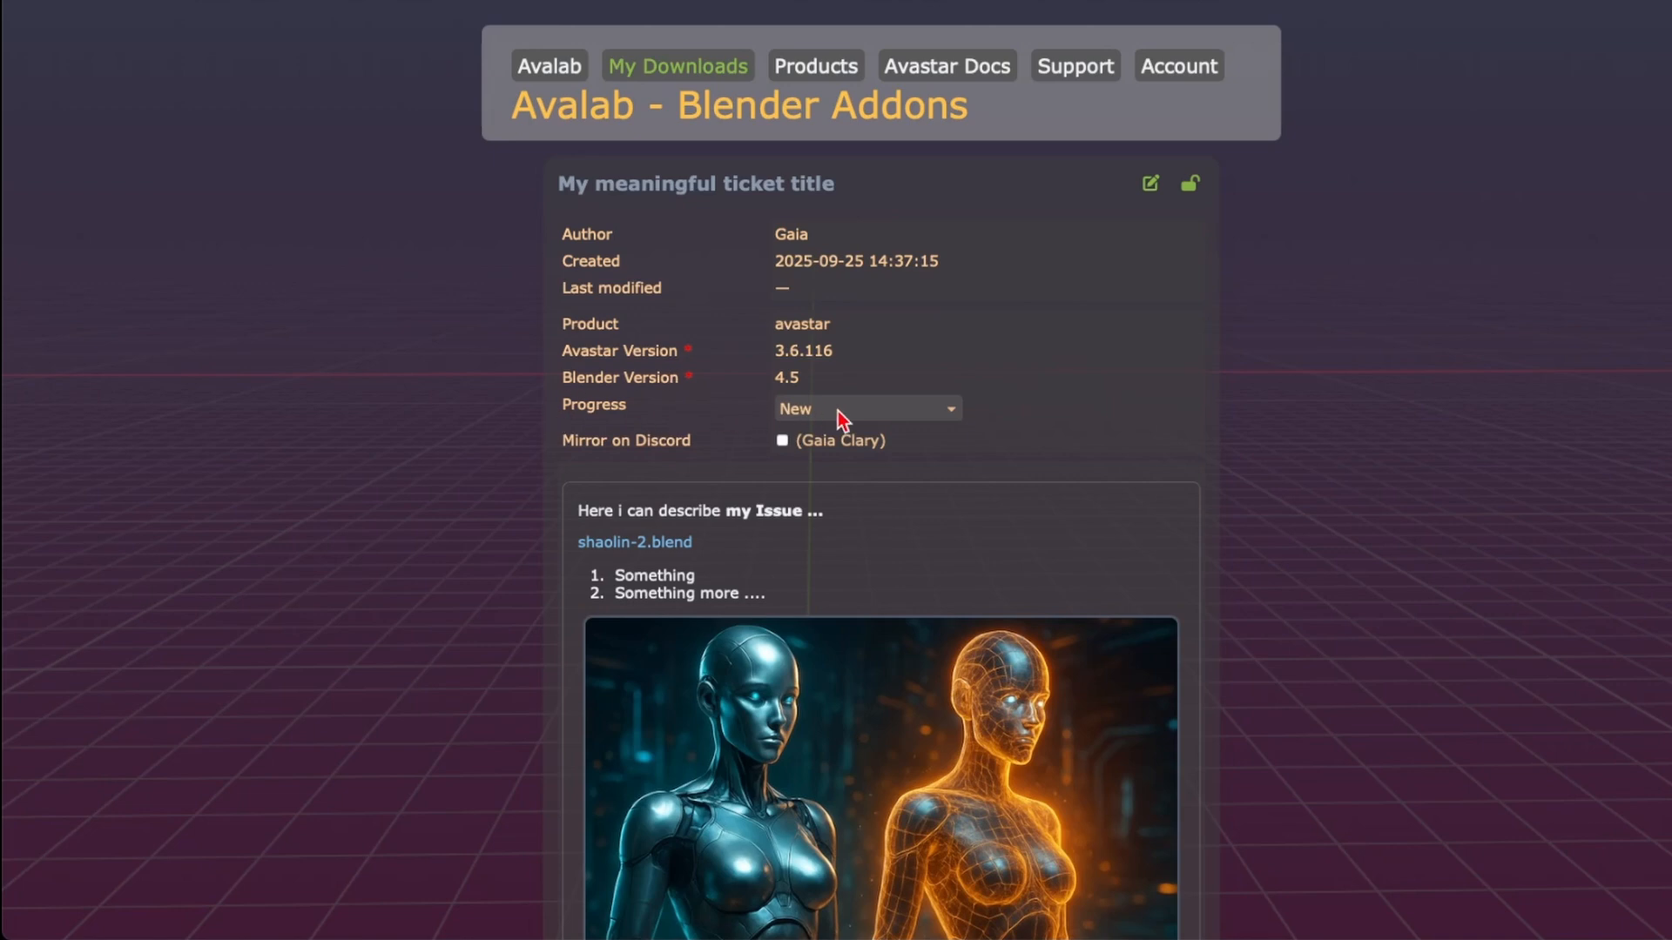
Step: Examine the created ticket's progress status choices and the options for closing it, and cancel the closing dialog
{"action": "left_click", "coordinate": [937, 416]}
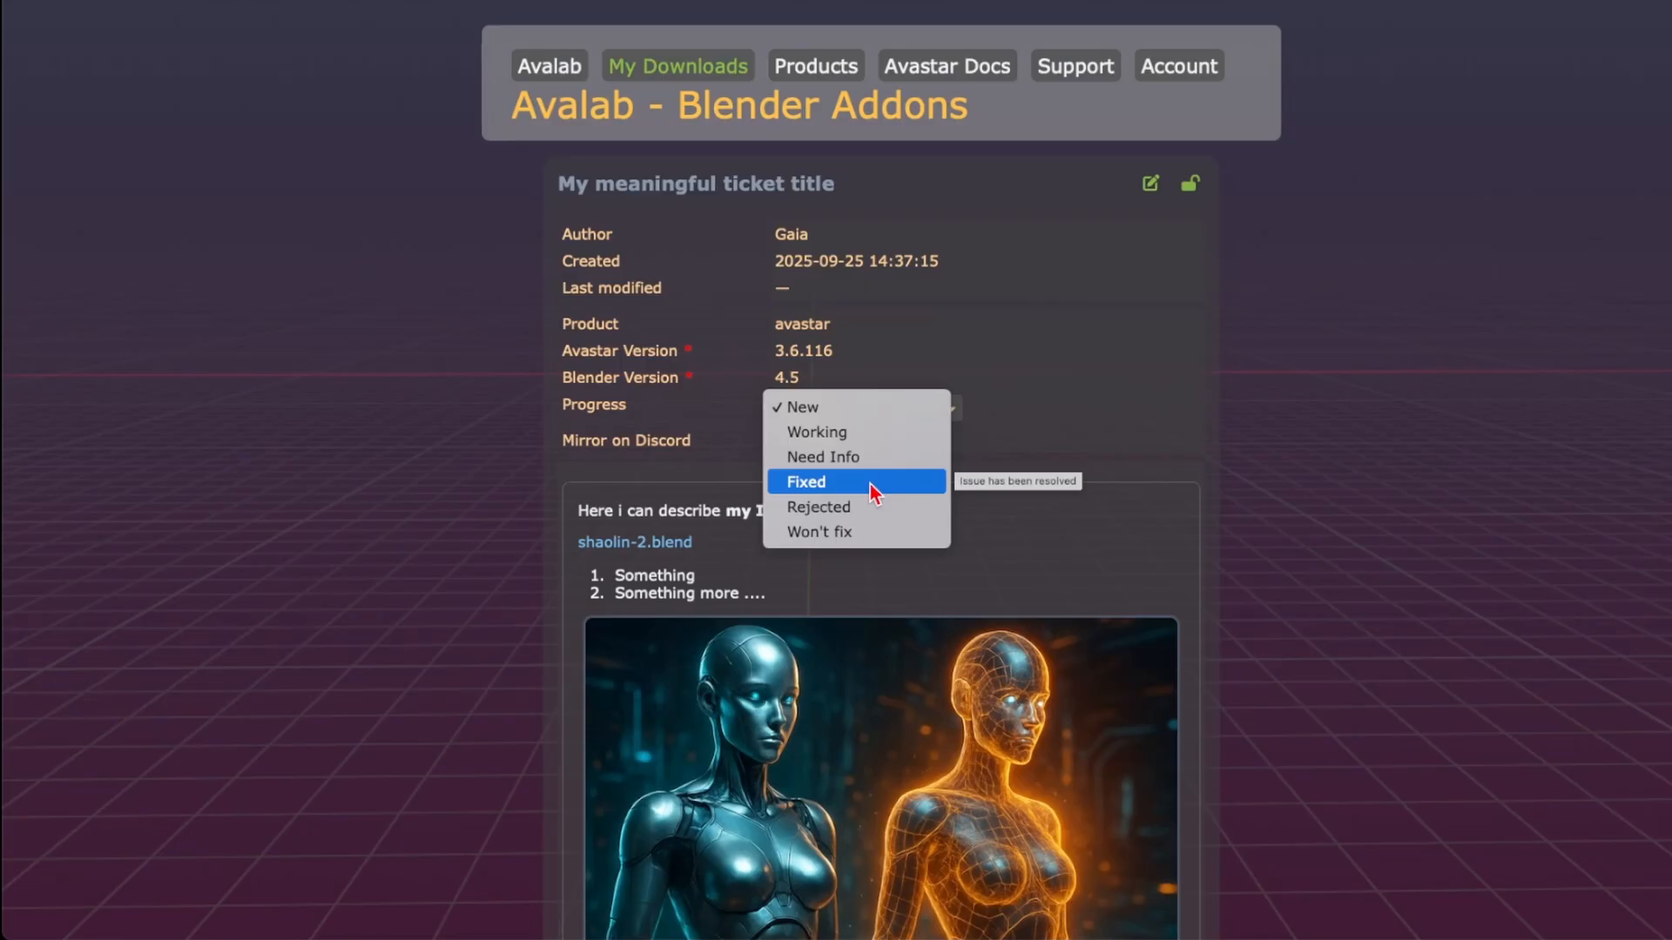
{"action": "left_click", "coordinate": [1101, 383]}
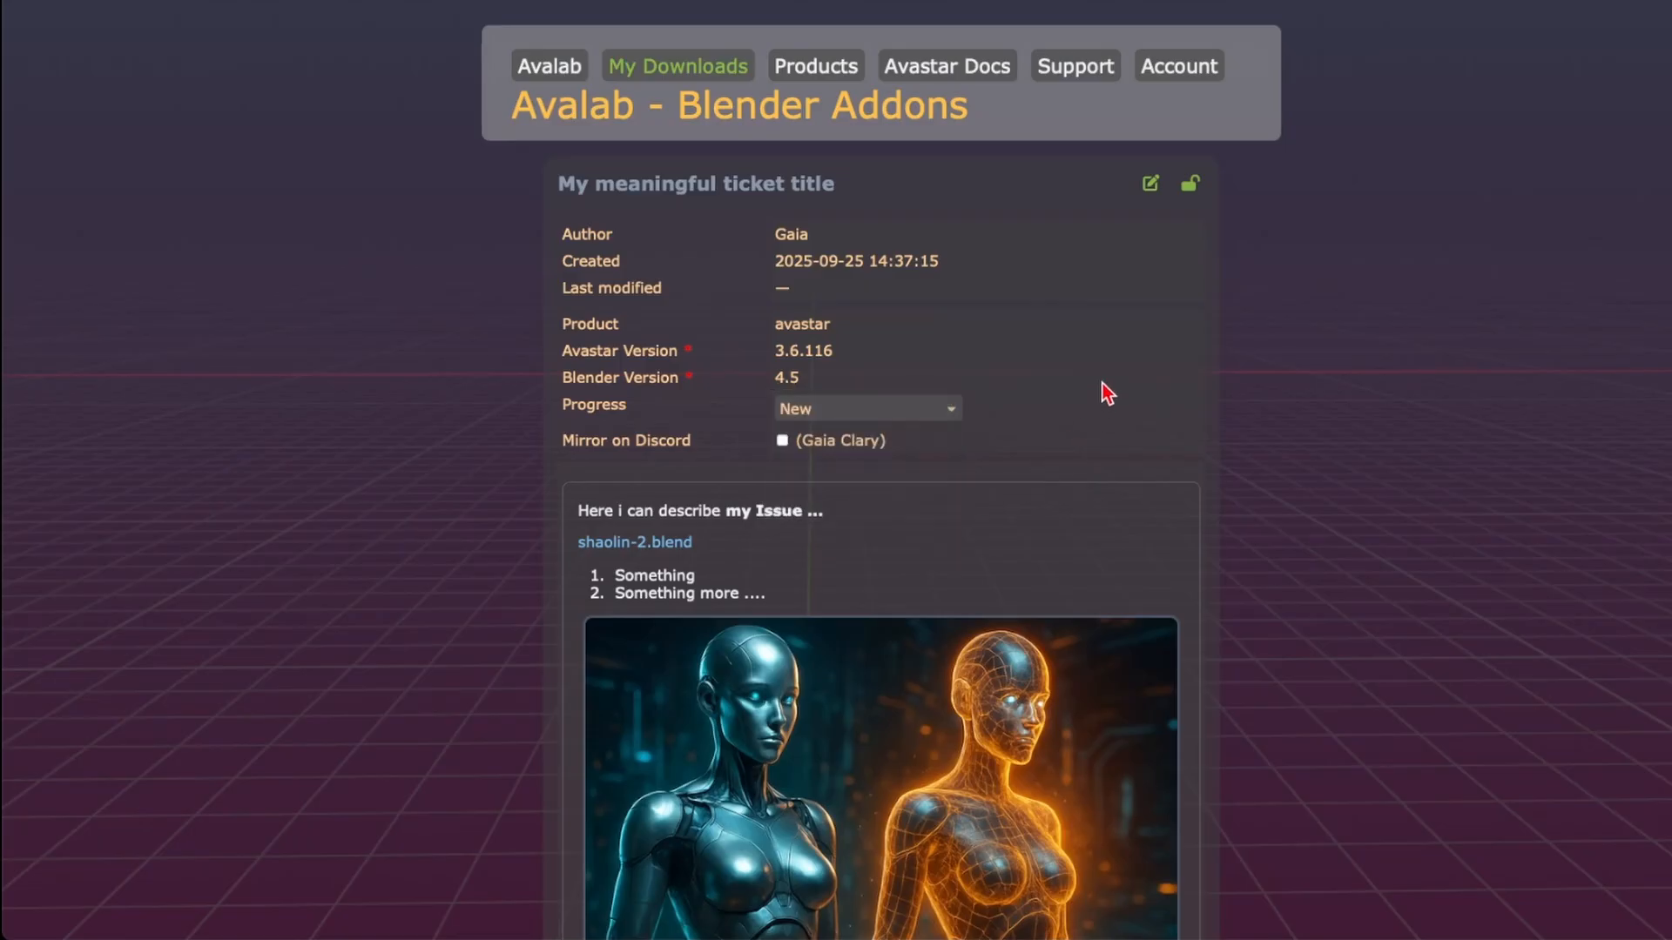
{"action": "left_click", "coordinate": [1191, 192]}
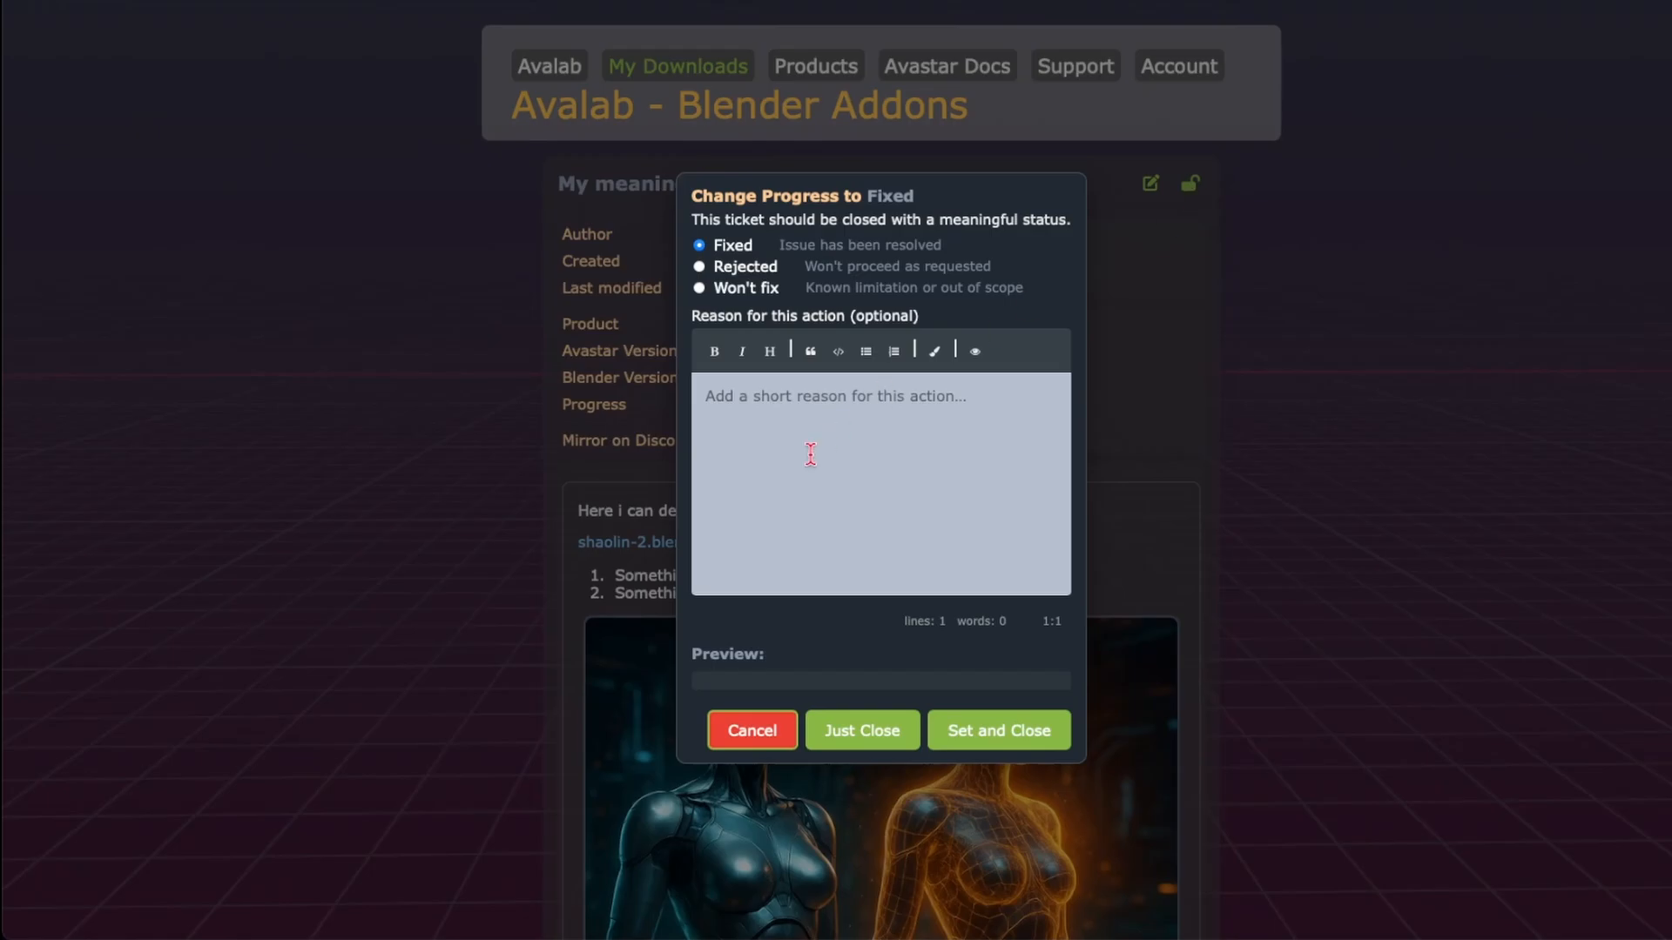
{"action": "left_click", "coordinate": [706, 398]}
{"action": "left_click", "coordinate": [767, 735]}
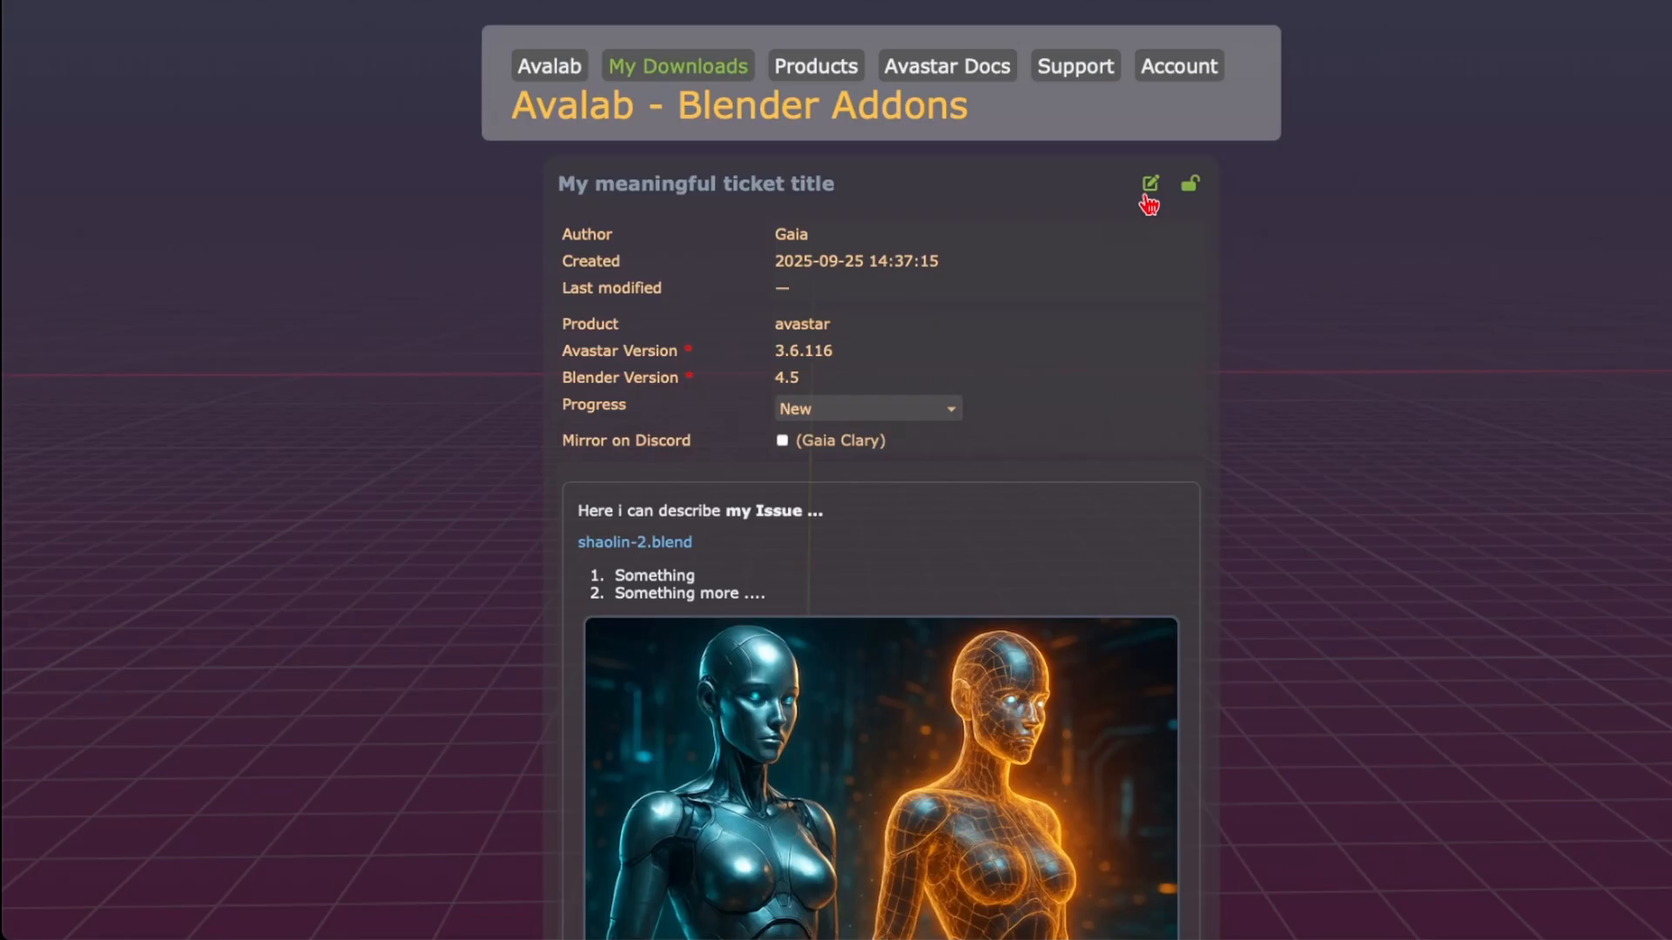
Step: Open the ticket for editing and insert the word "precious" before "Issue" in the description's first sentence
{"action": "left_click", "coordinate": [1151, 185]}
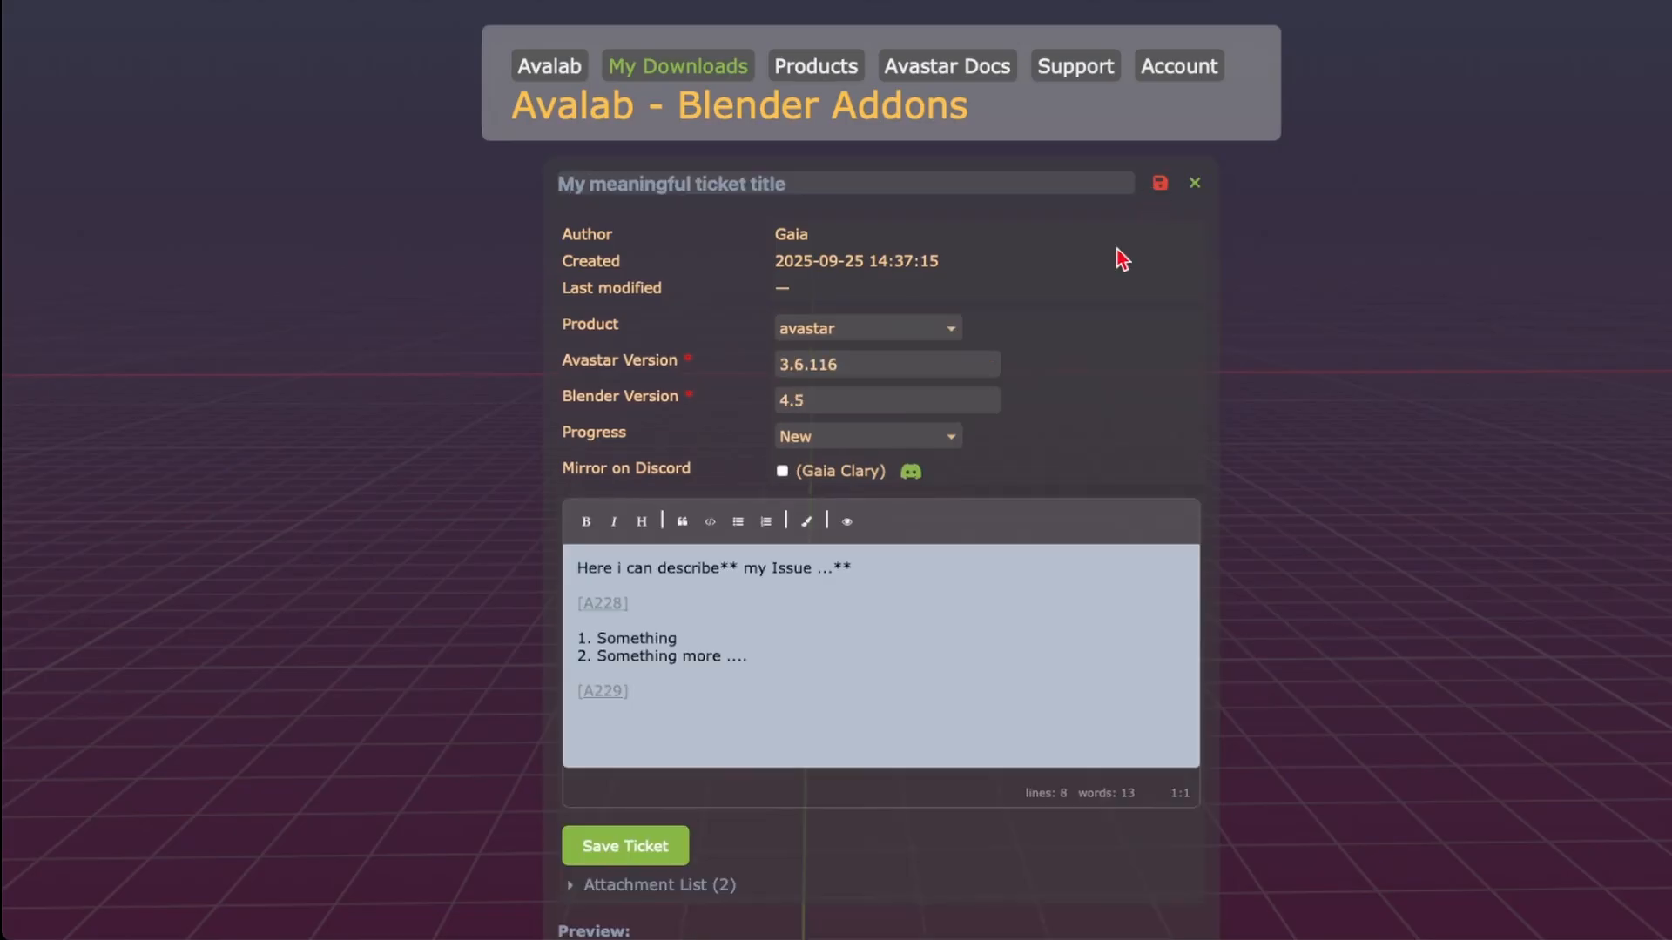
{"action": "left_click", "coordinate": [770, 567]}
{"action": "type", "text": "precious"}
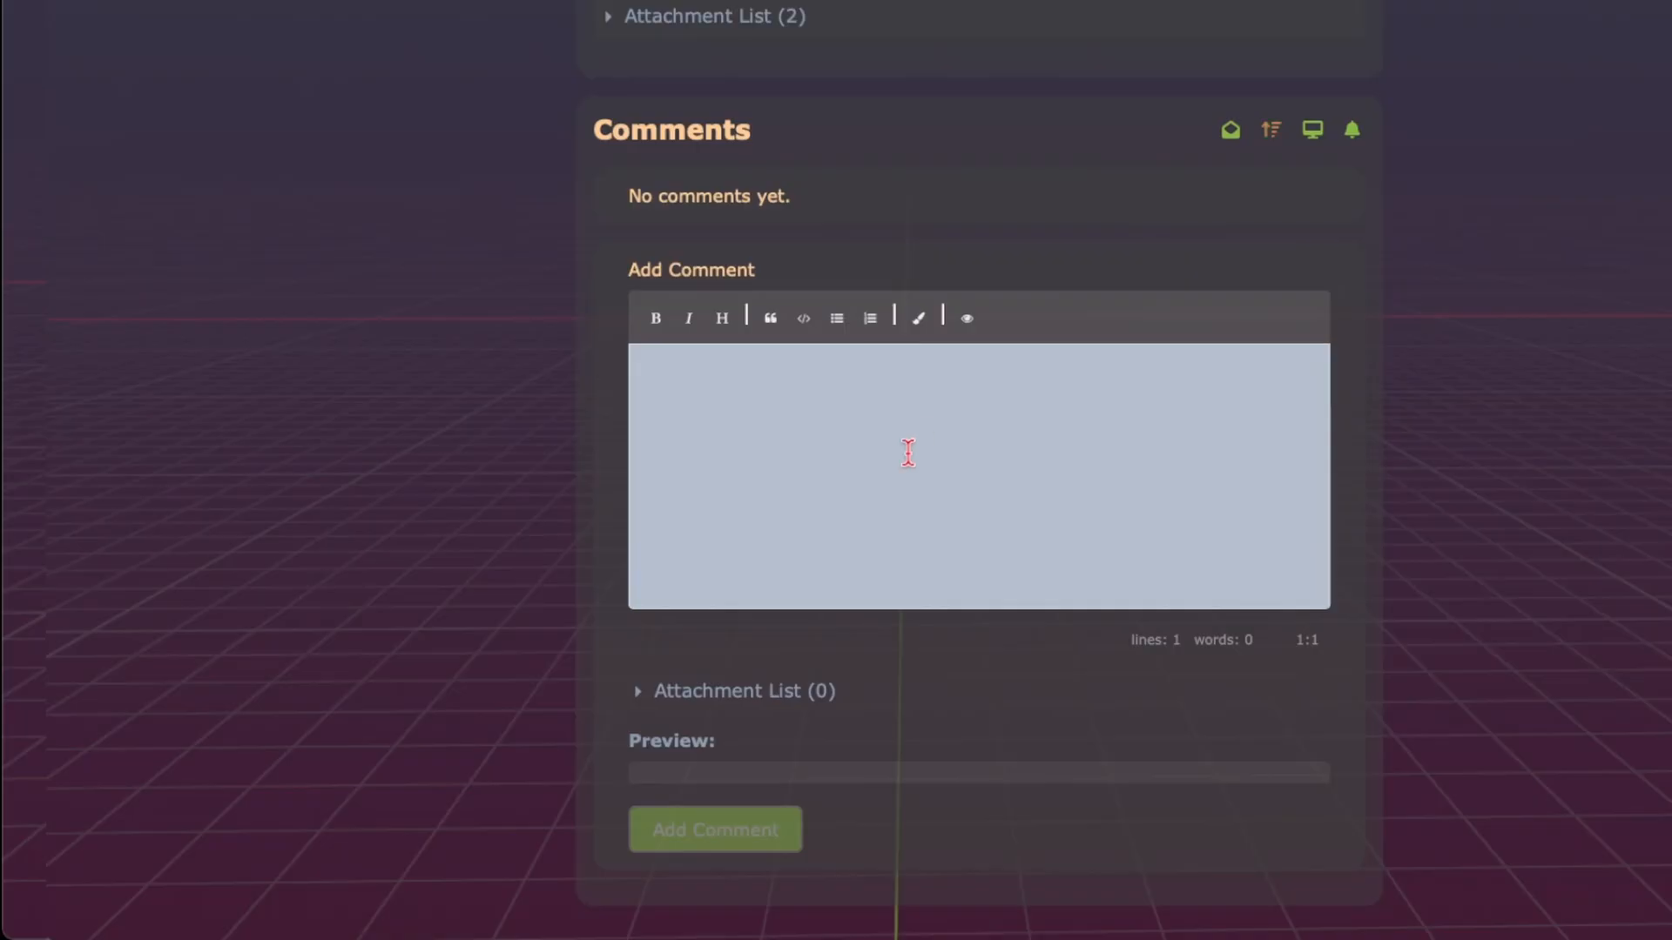
Step: Add a comment to the ticket reading "Just start typing ..." with the image 2.jpeg attached on the line below
{"action": "type", "text": "Jus"}
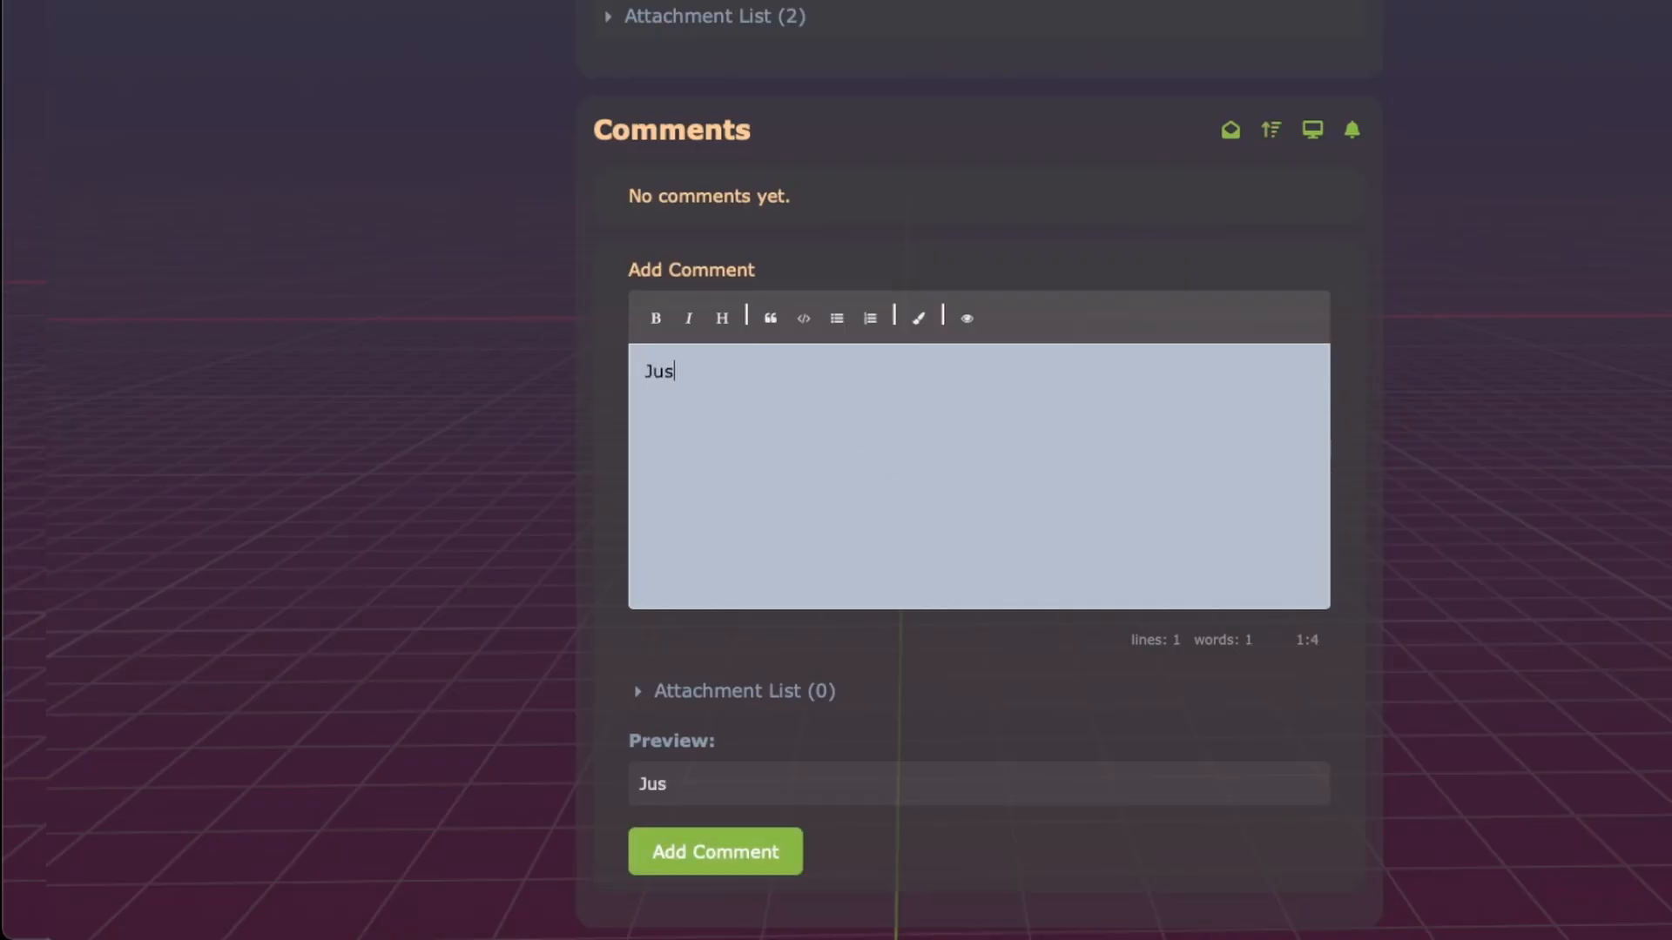
{"action": "type", "text": "t start typ"}
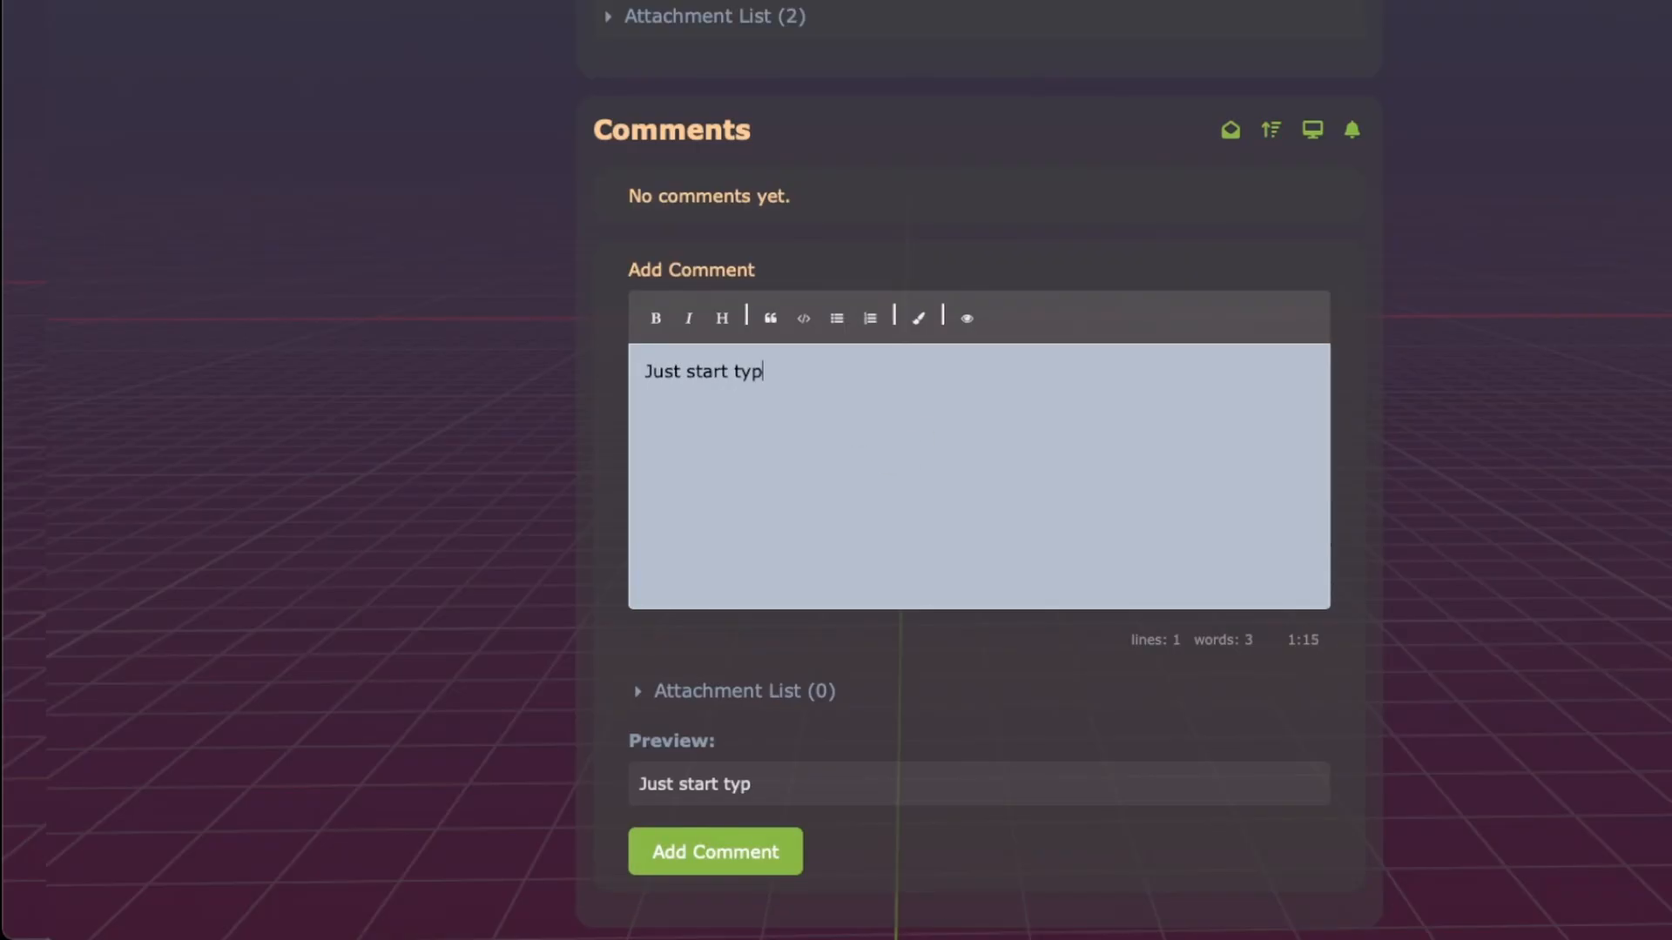
{"action": "type", "text": "ing ..."}
{"action": "key", "text": "Return"}
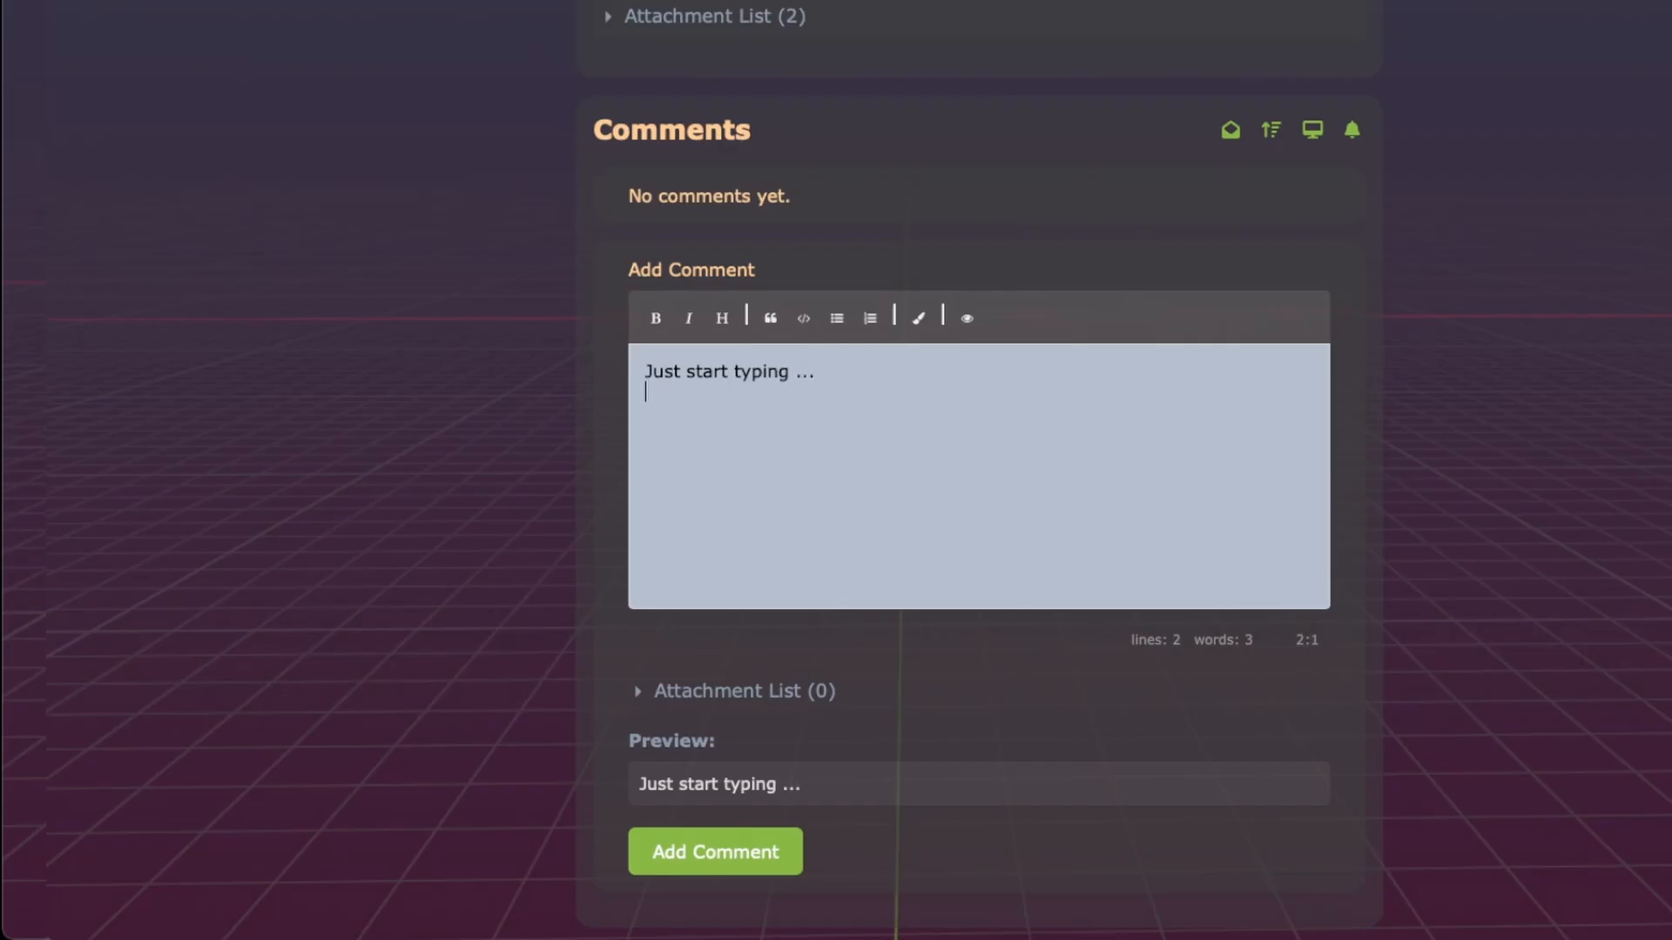
{"action": "left_click_drag", "start_coordinate": [3, 235], "coordinate": [713, 480]}
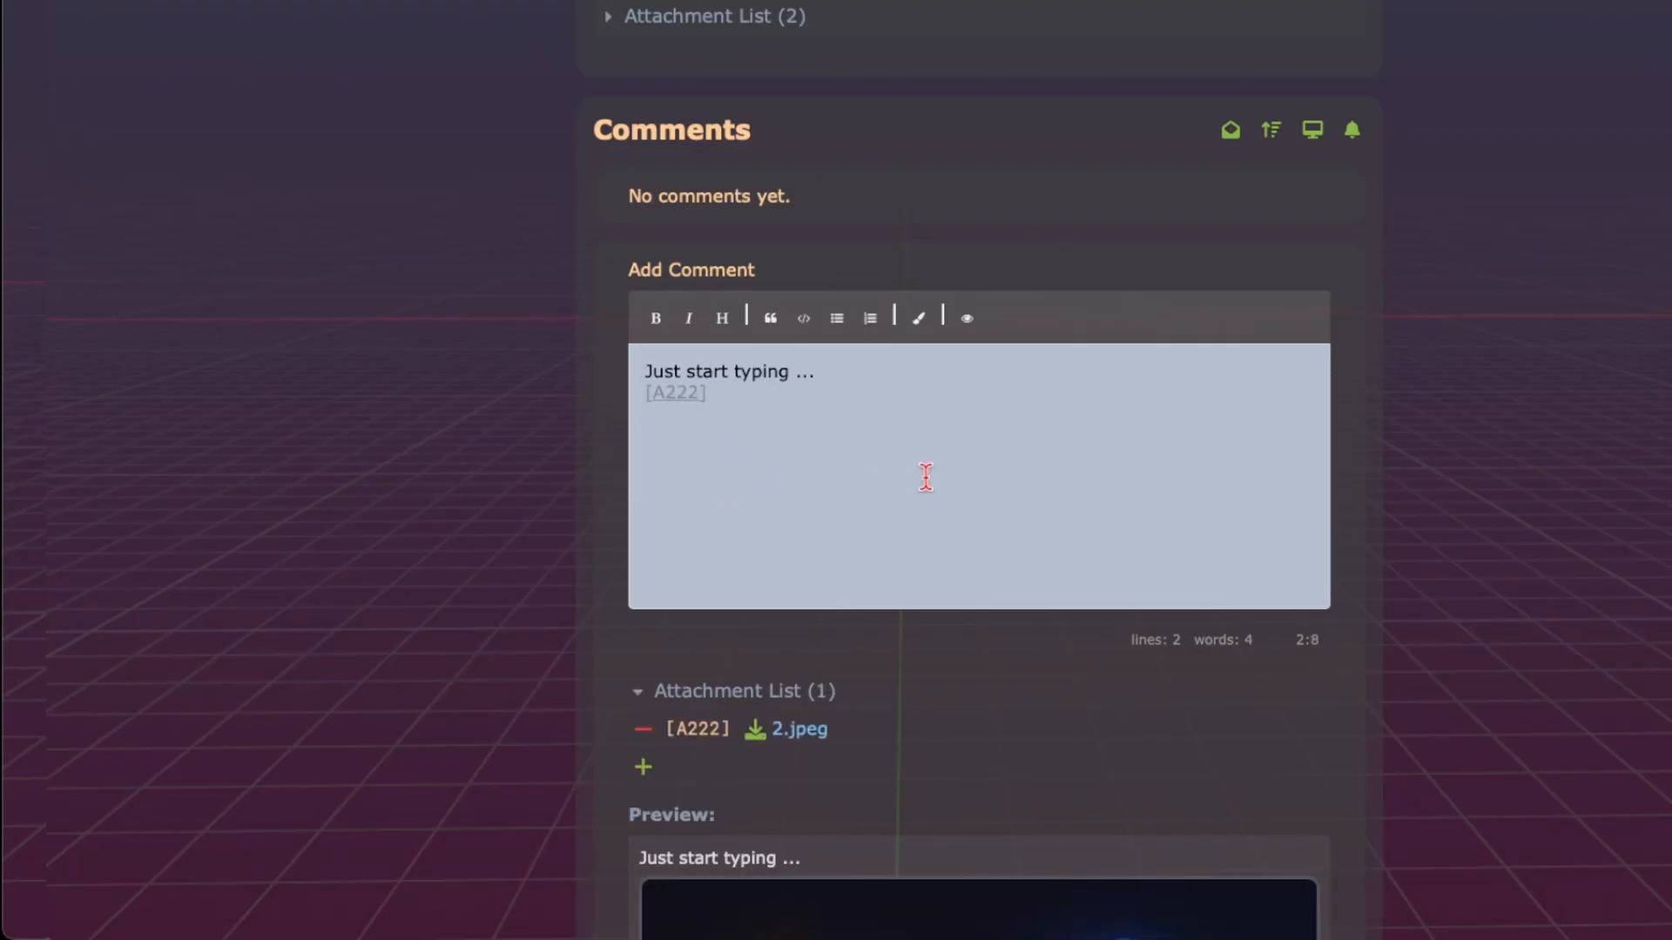
{"action": "scroll", "coordinate": [923, 479], "scroll_direction": "down", "scroll_amount": 6}
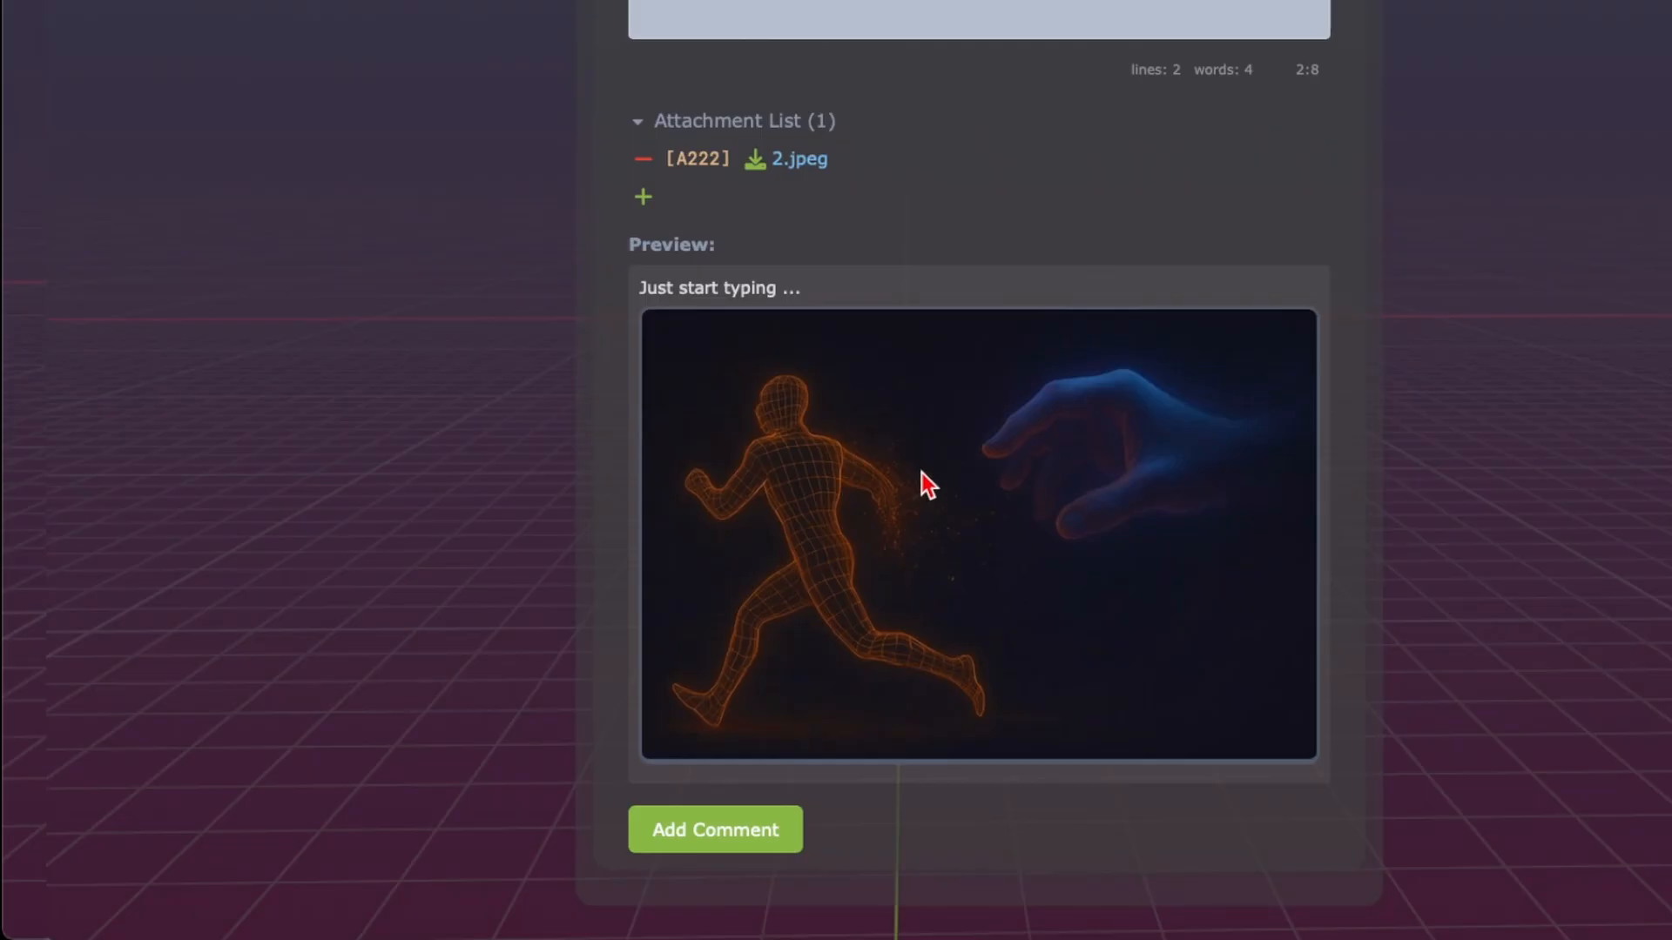
{"action": "left_click", "coordinate": [752, 841]}
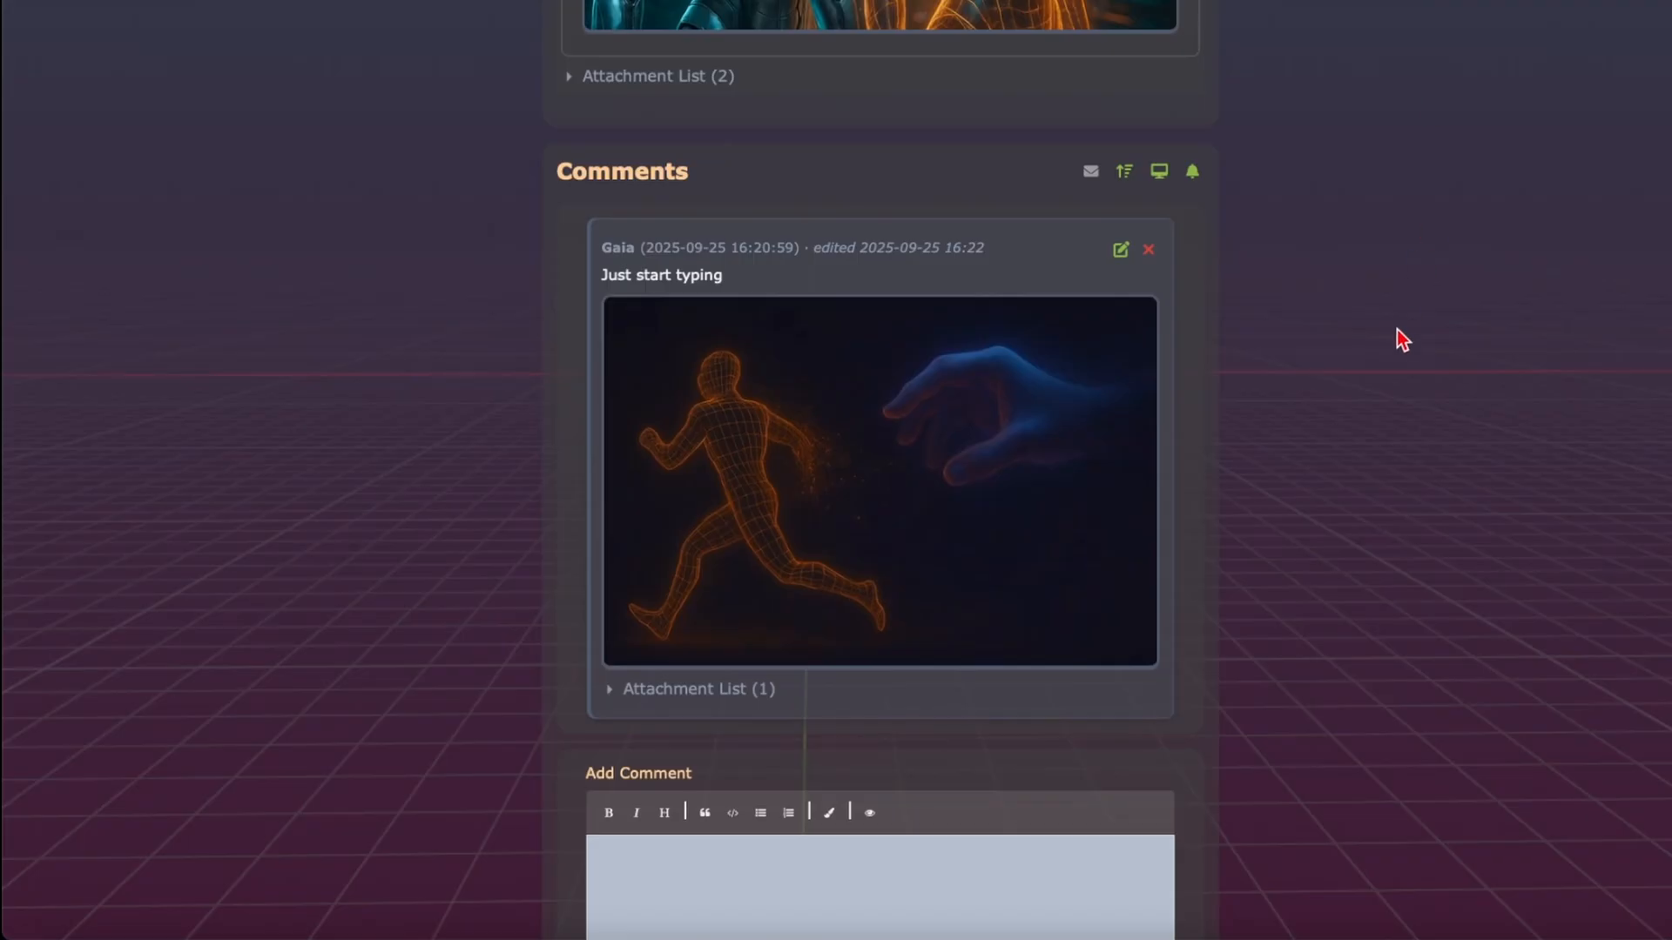
Step: Switch the new-comment sound off and back on, and toggle the desktop notifications for the ticket's comments
{"action": "left_click", "coordinate": [1192, 178]}
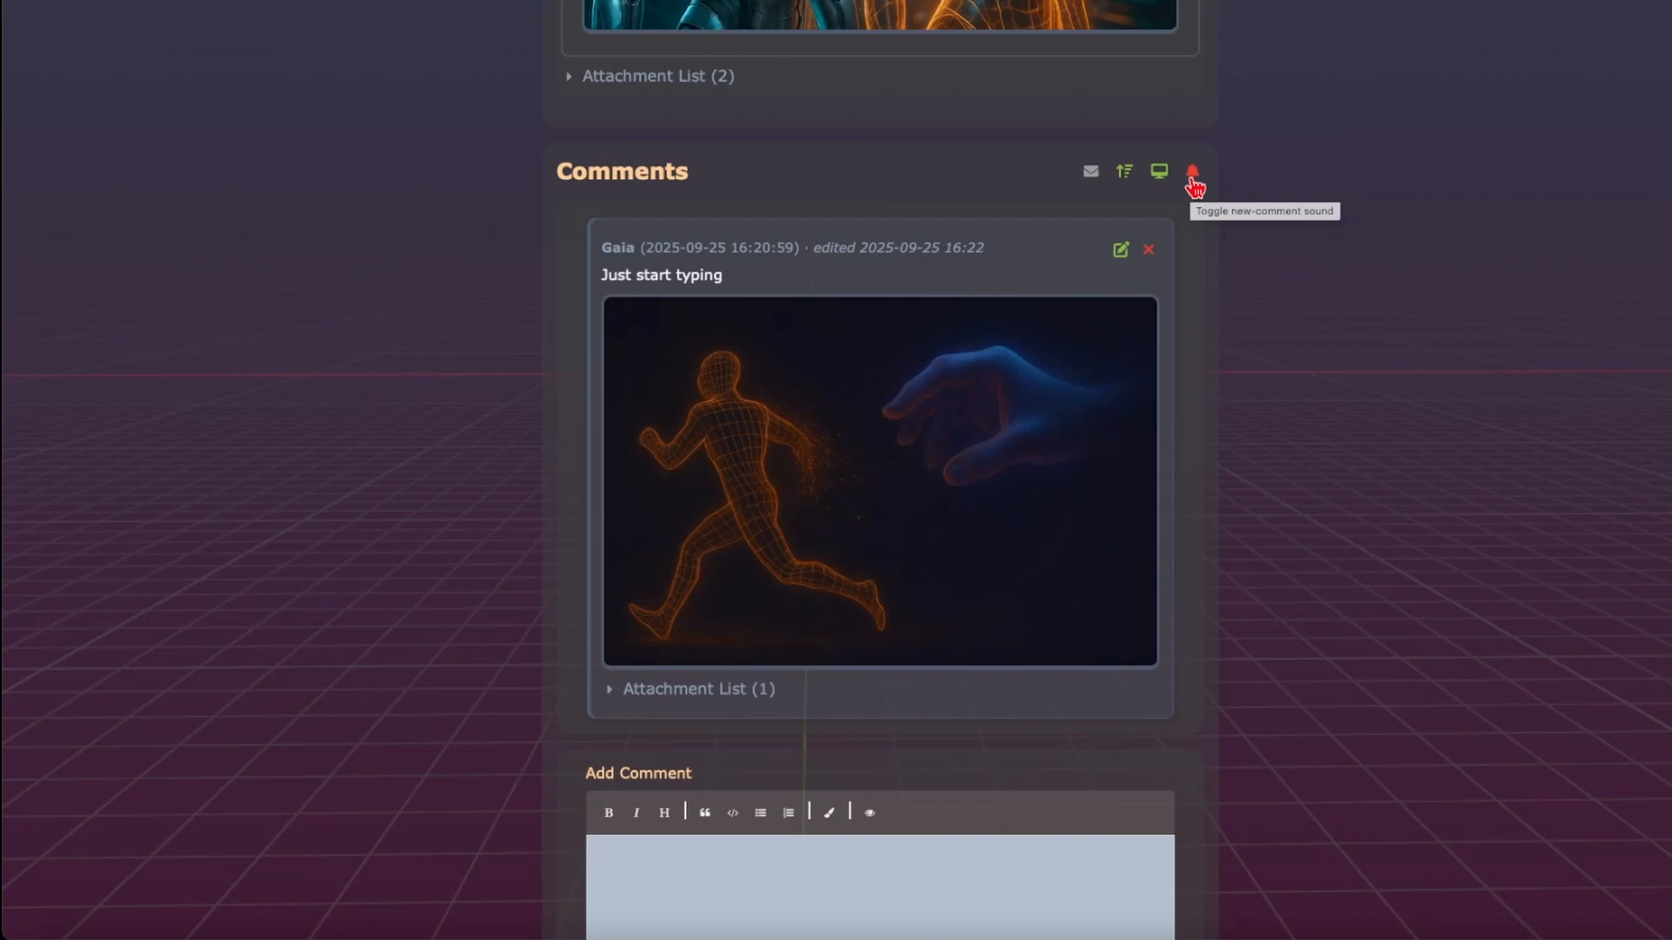
{"action": "left_click", "coordinate": [1191, 180]}
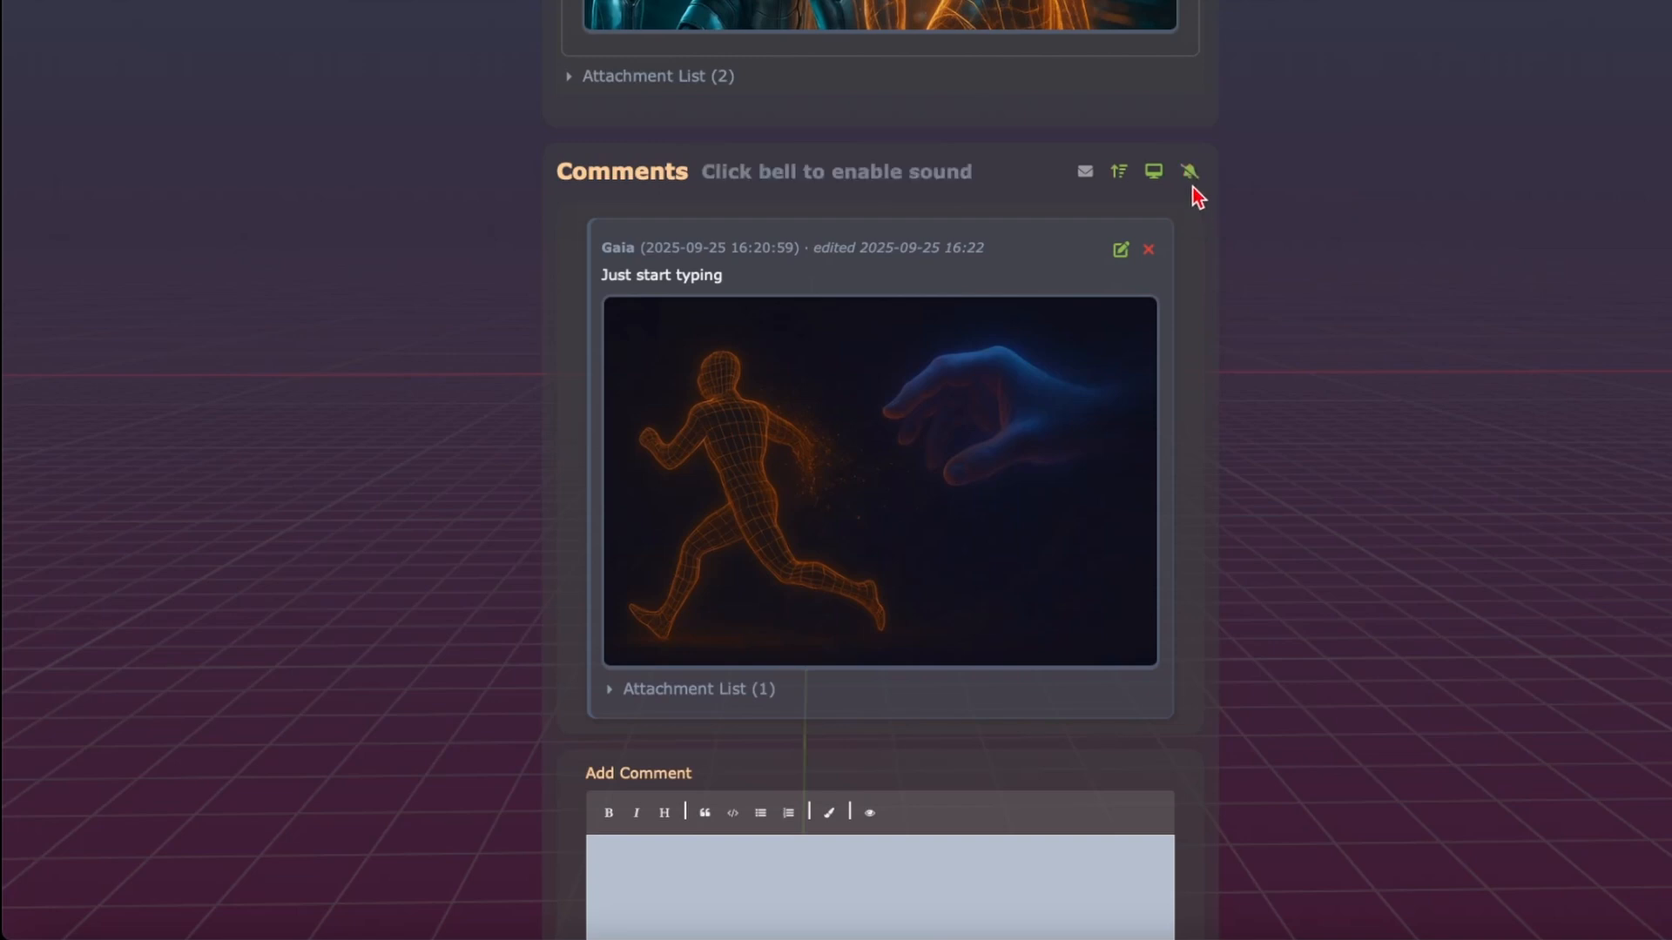
{"action": "left_click", "coordinate": [1189, 178]}
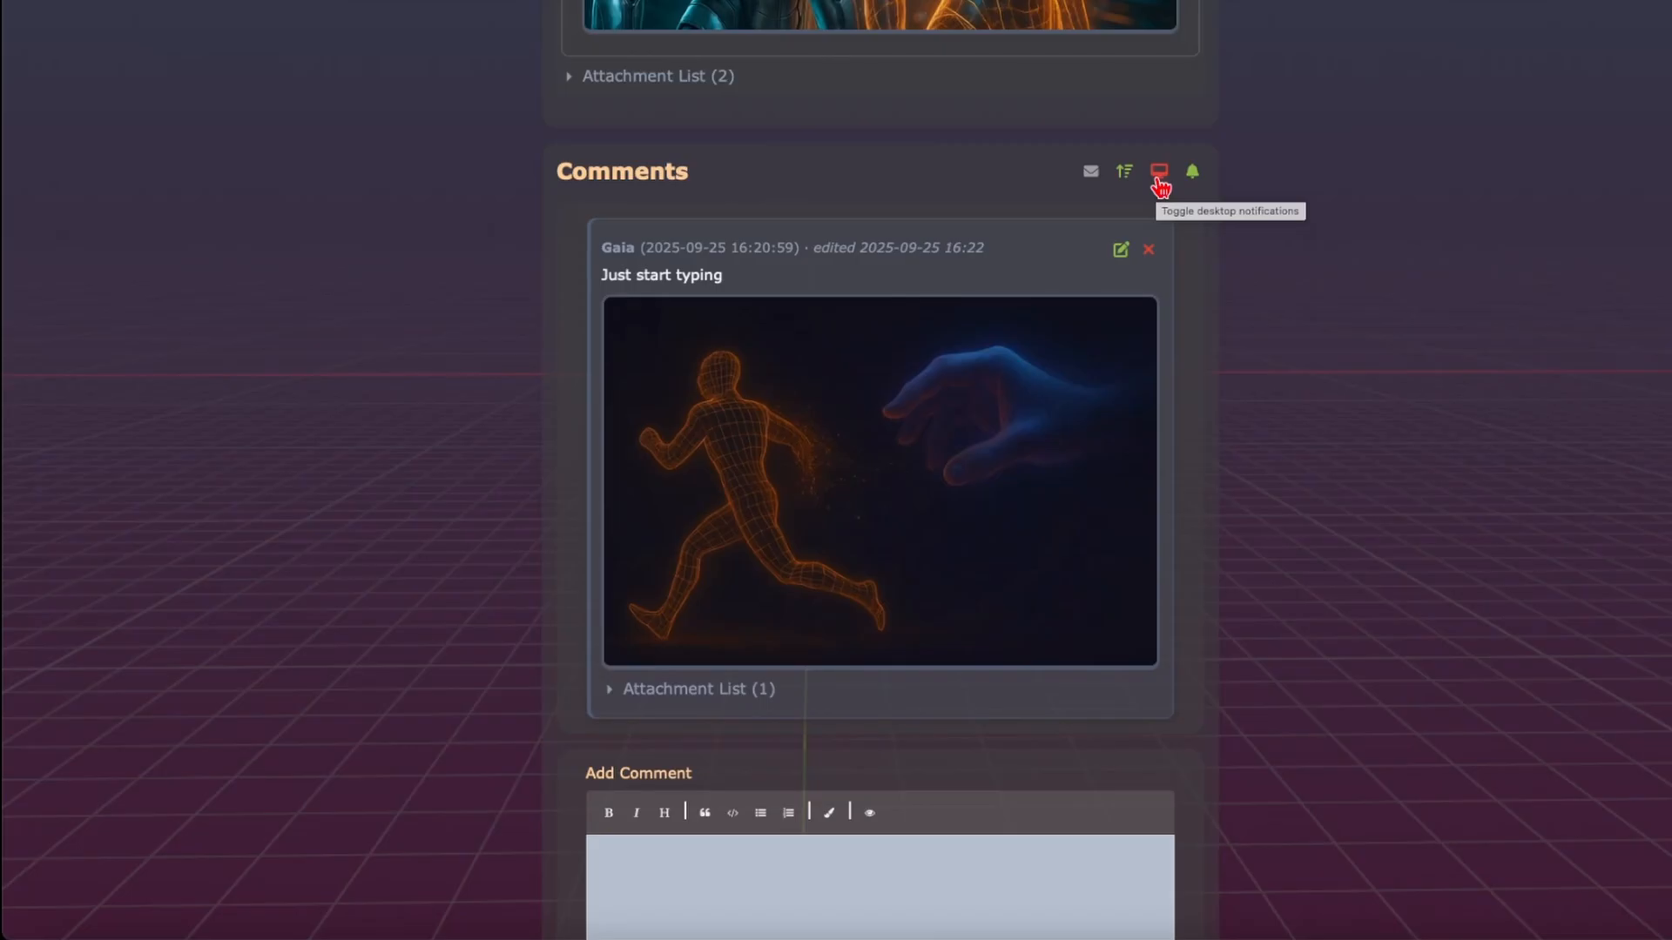
{"action": "left_click", "coordinate": [1159, 174]}
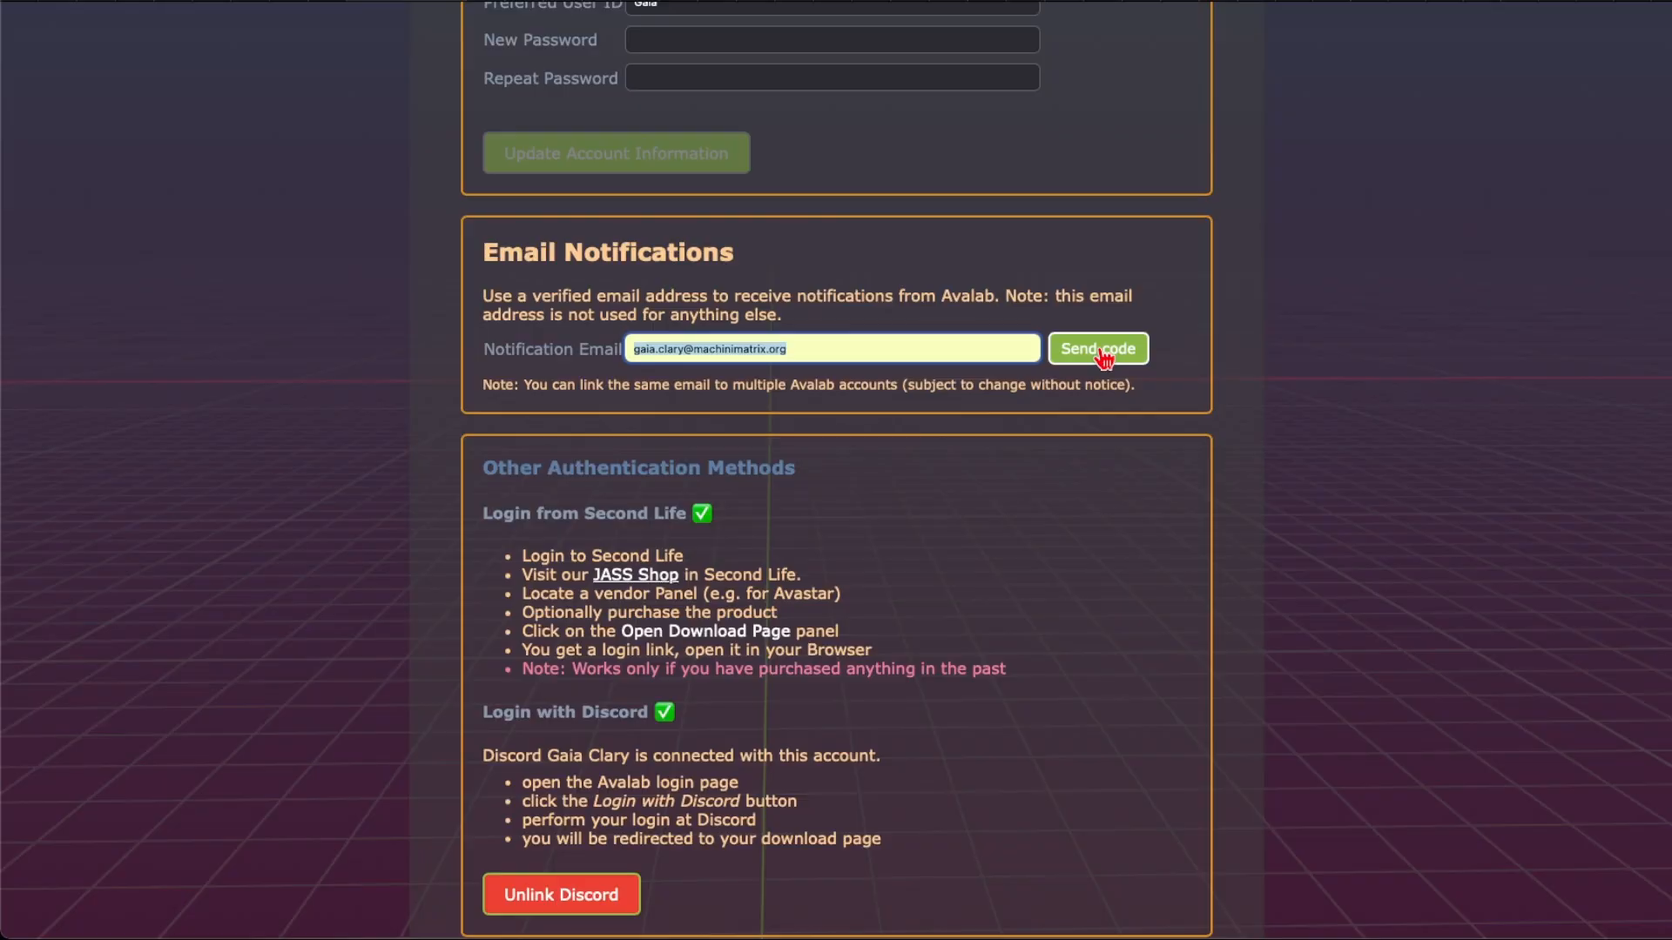
Step: Request a verification code for the notification email in the account settings, fill in the code and verify the address
{"action": "left_click", "coordinate": [1099, 350]}
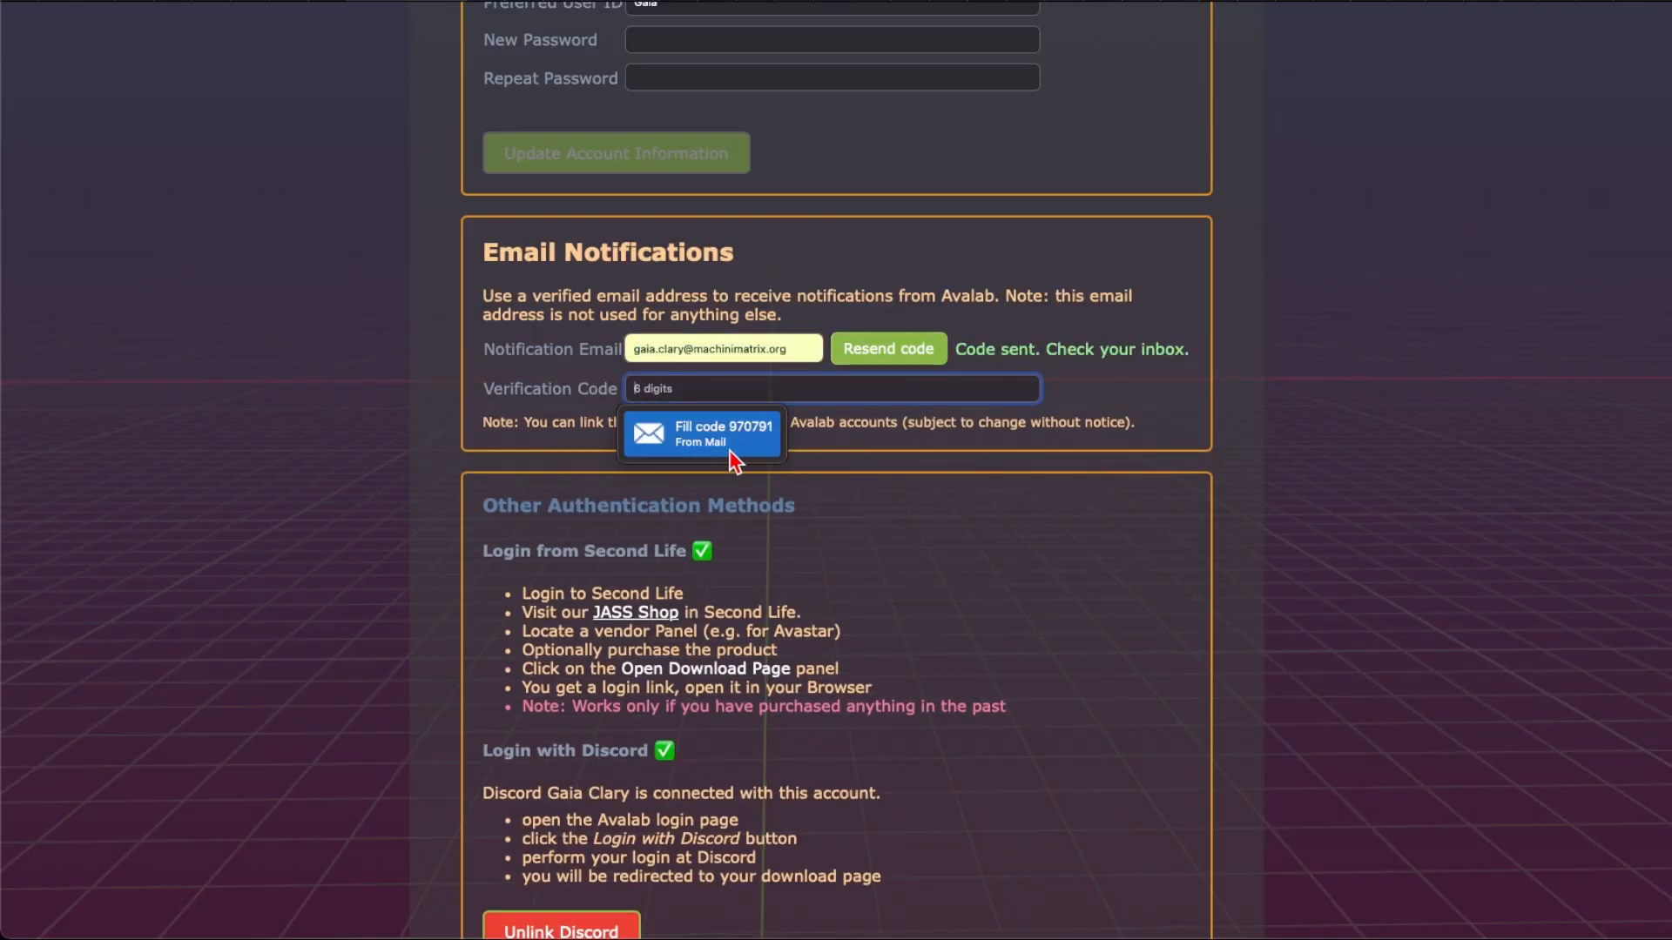
{"action": "left_click", "coordinate": [715, 436]}
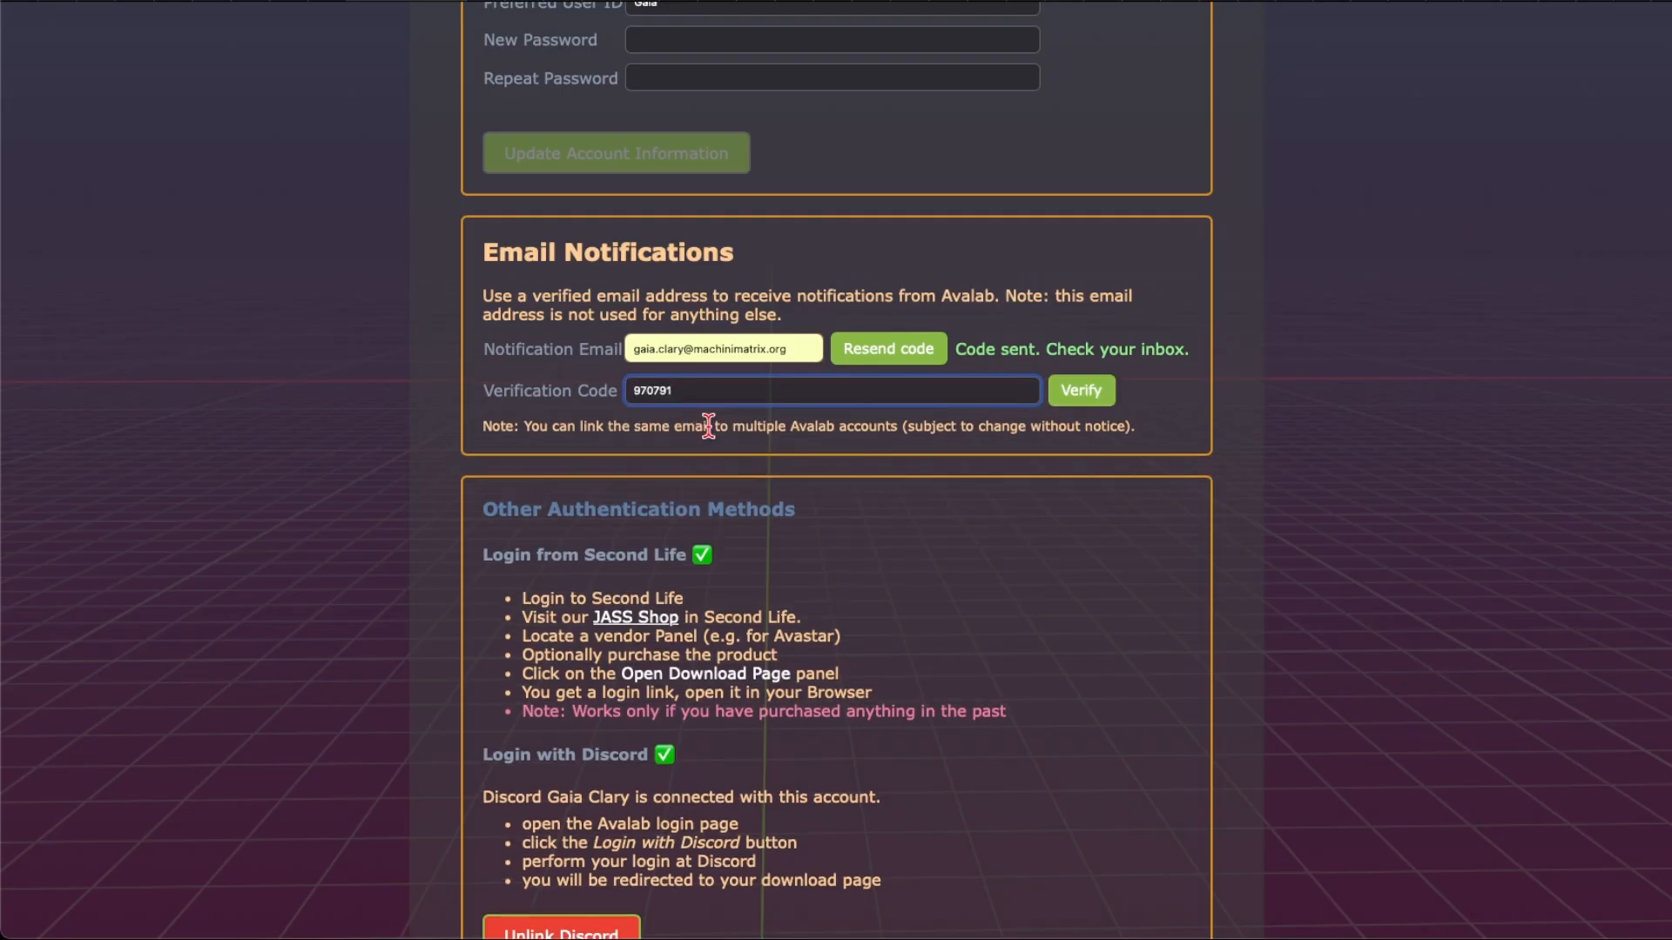
{"action": "left_click", "coordinate": [1078, 394]}
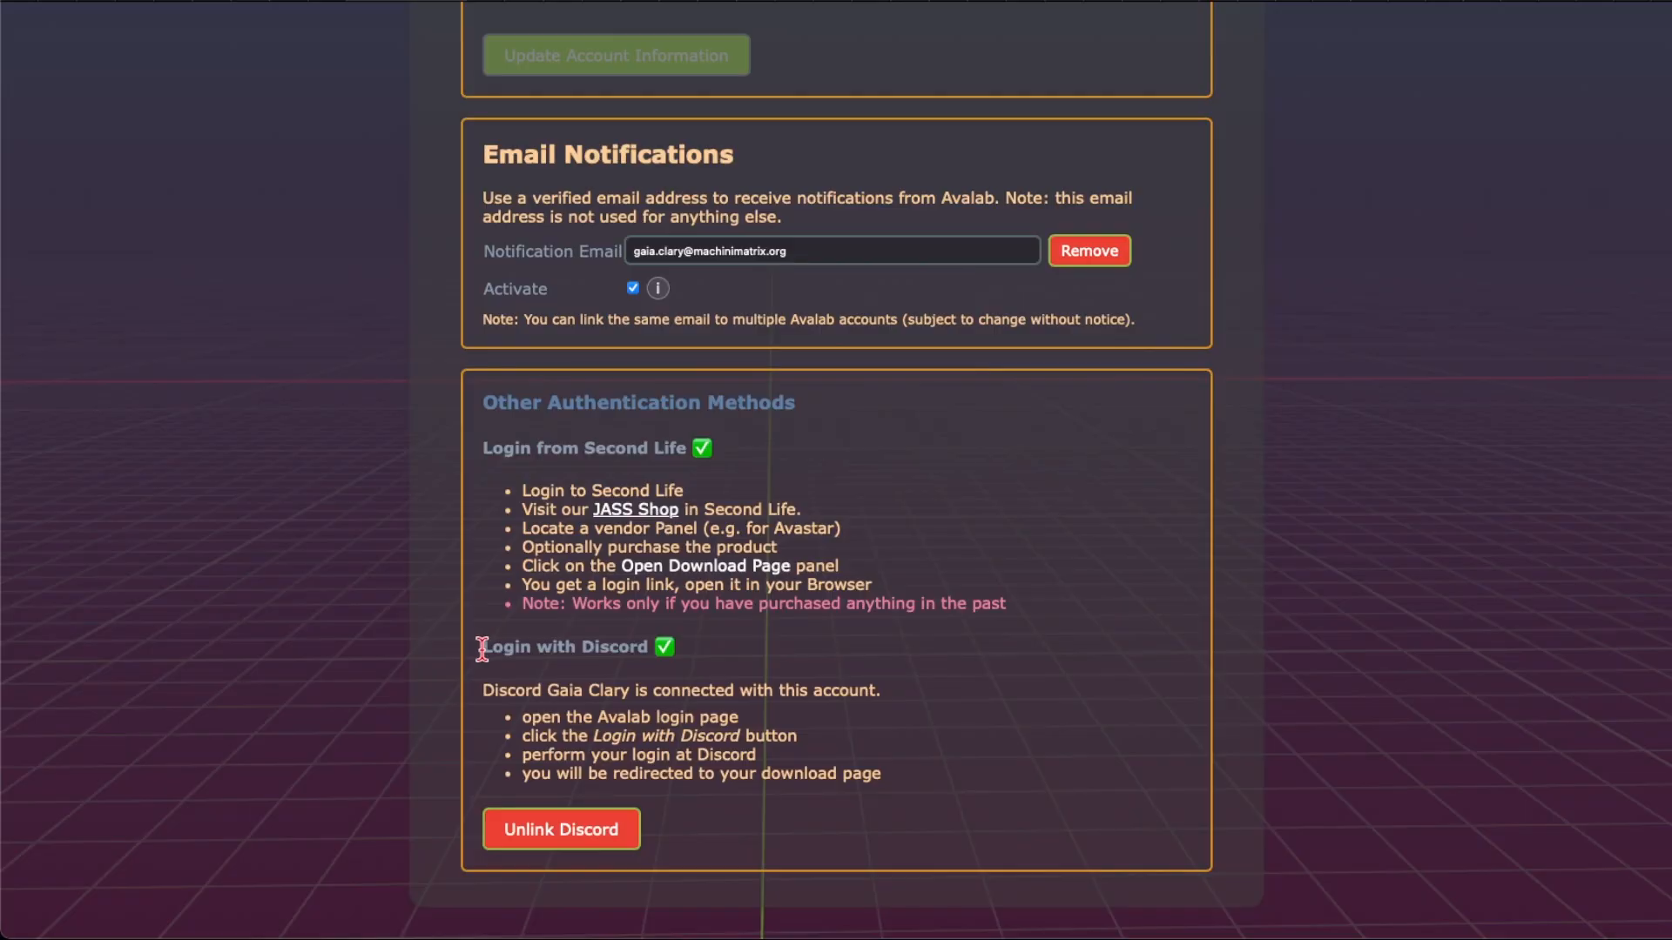
Step: Highlight the Login with Discord heading in the account settings, and enable Mirror on Discord for the ticket "My clear title"
{"action": "left_click_drag", "start_coordinate": [482, 649], "coordinate": [770, 664]}
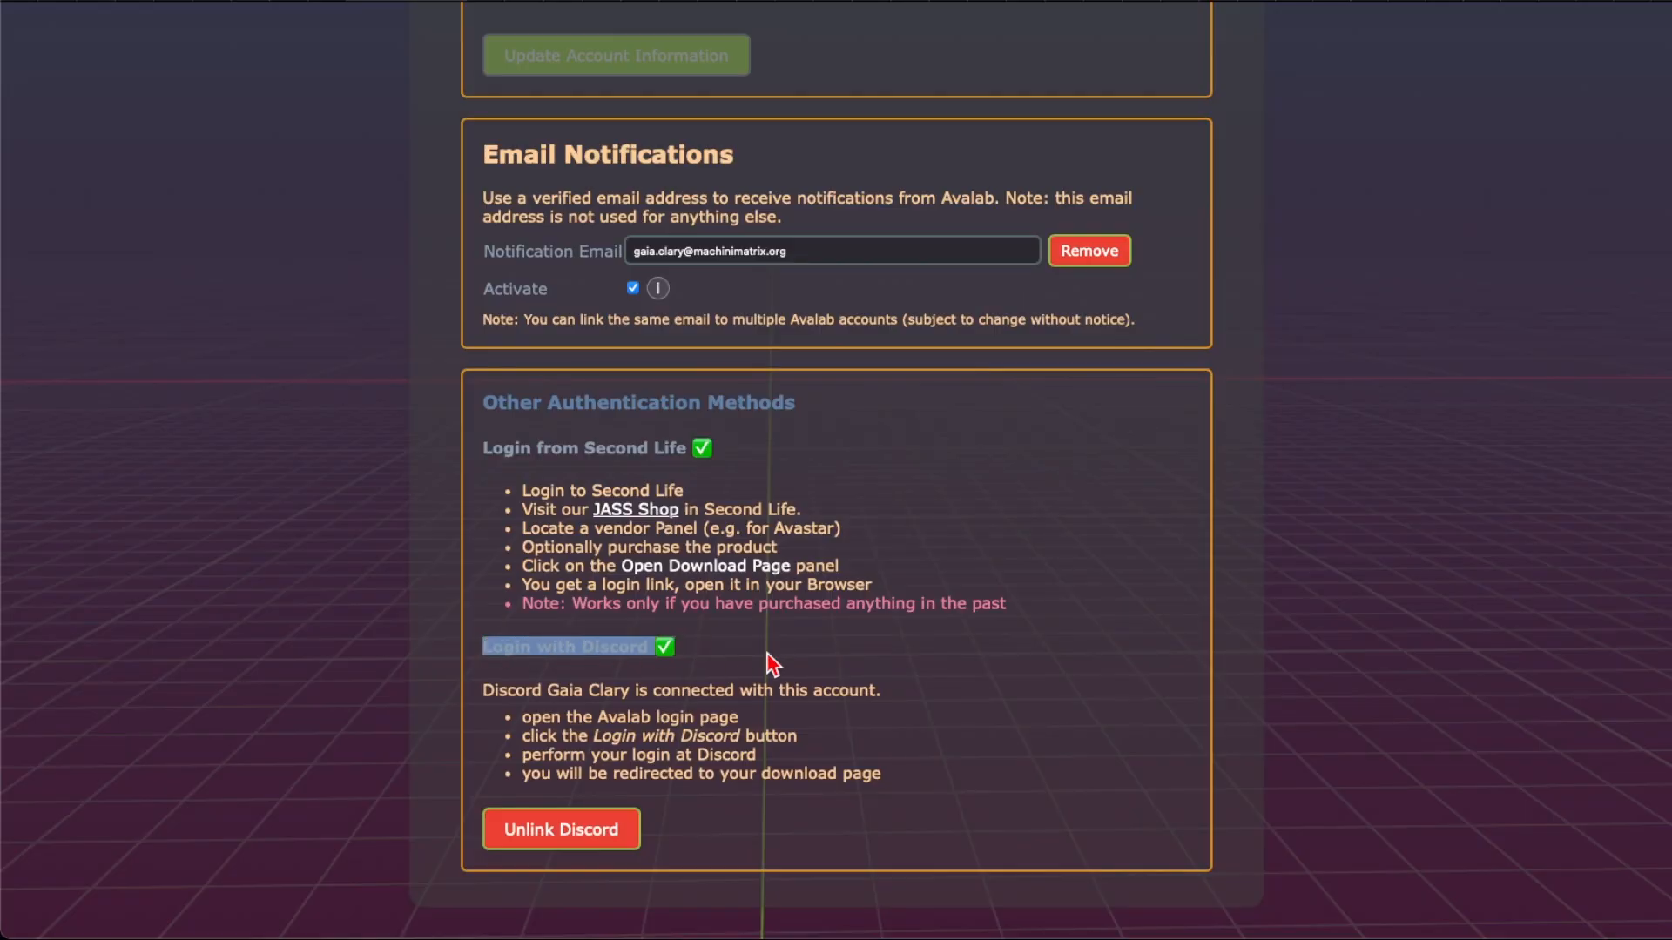
{"action": "left_click", "coordinate": [821, 666]}
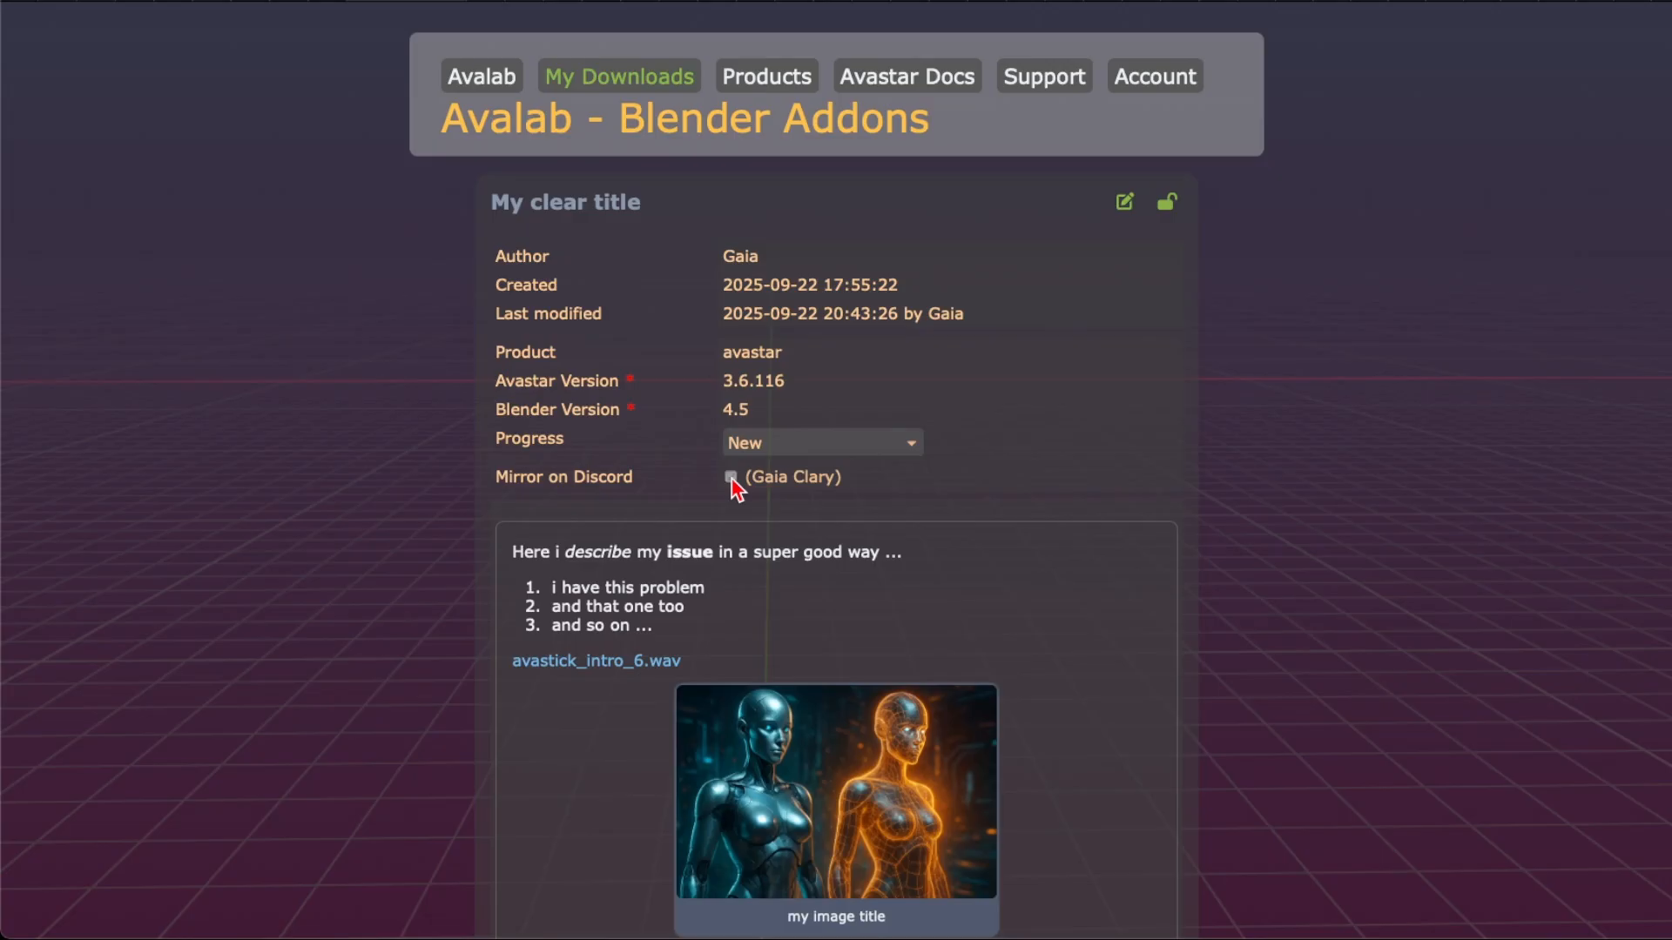
{"action": "left_click", "coordinate": [730, 478]}
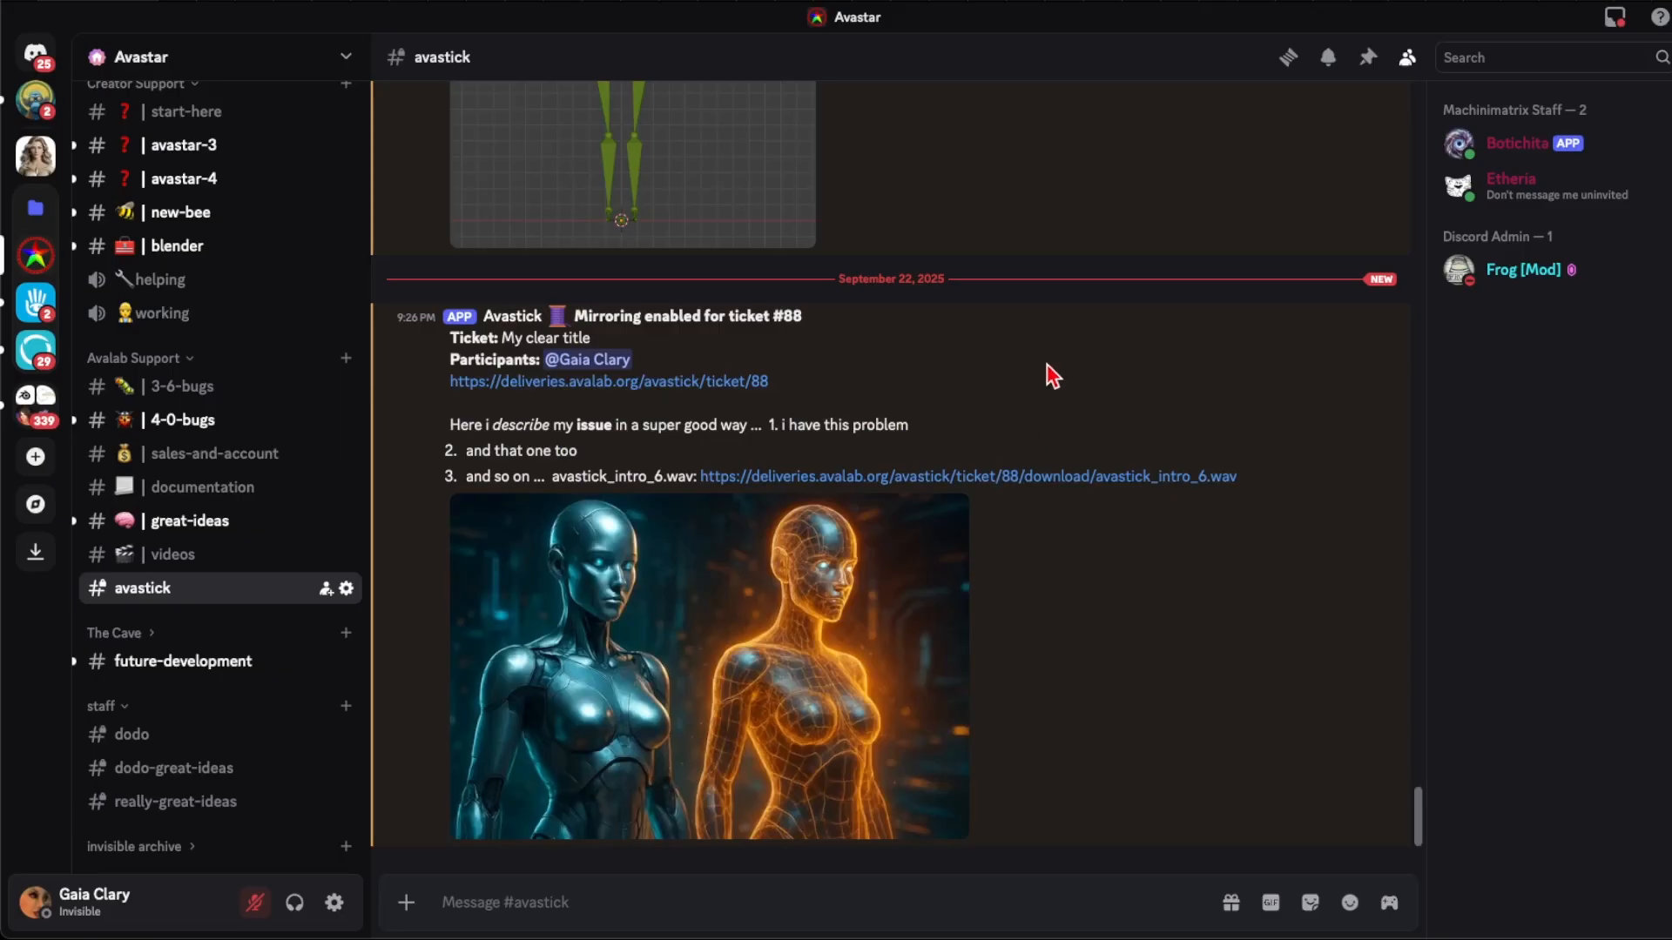
Step: In Discord's avastick channel, reply to the mirrored ticket message with "this issue ... i have it too ..."
{"action": "mouse_move", "coordinate": [1220, 328]}
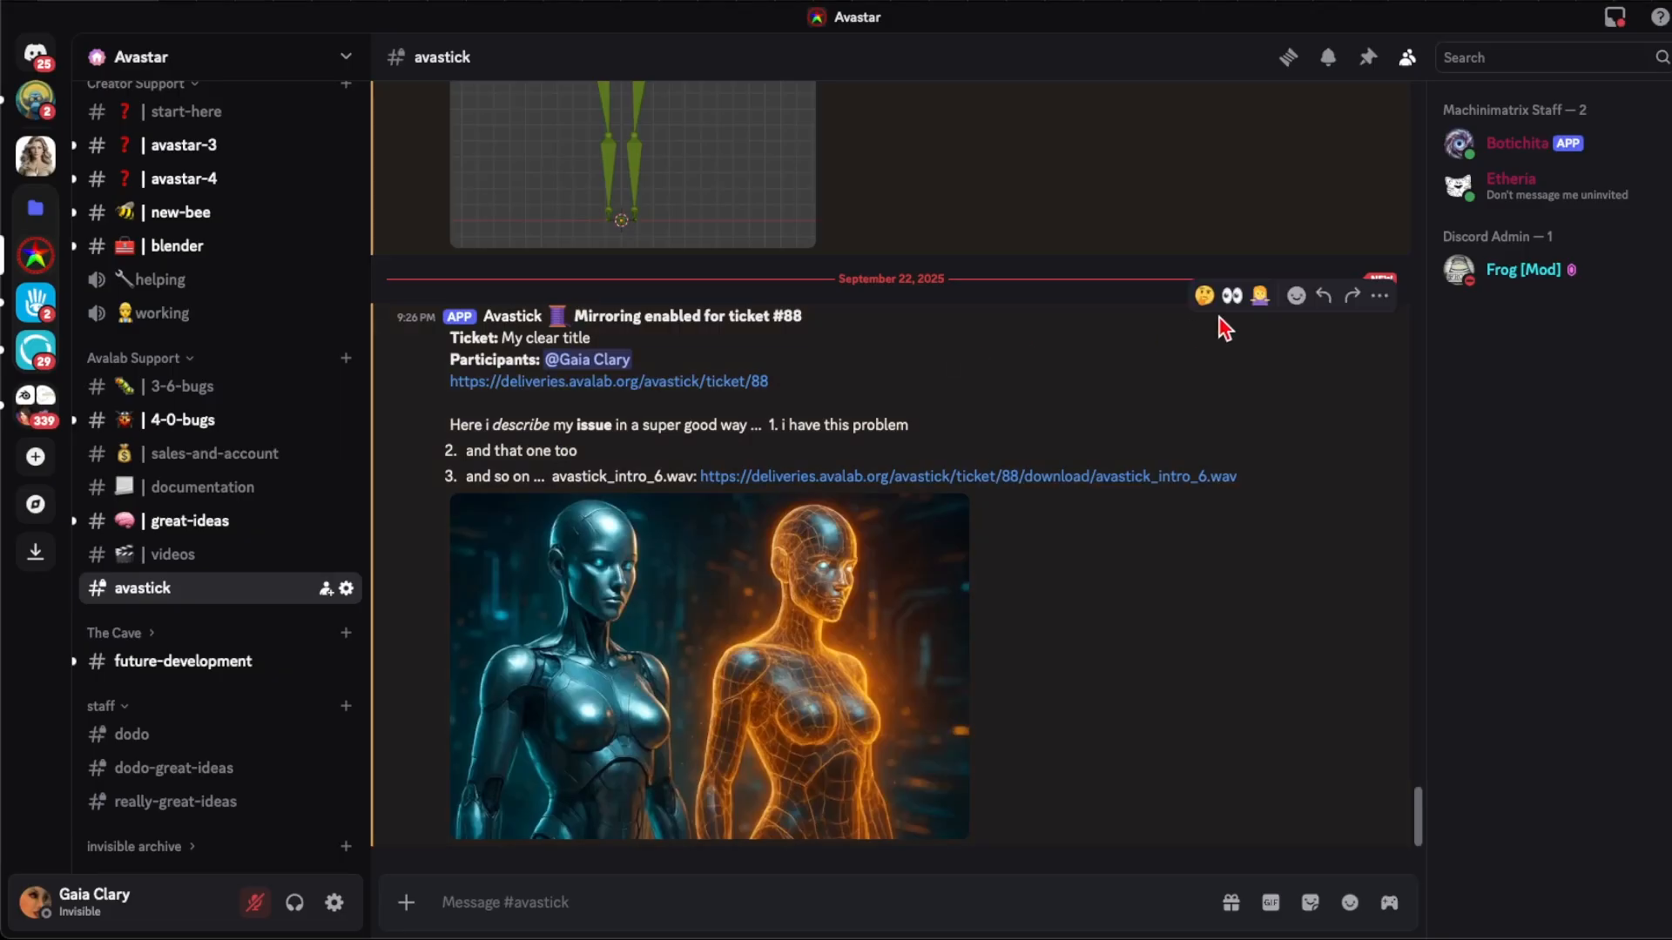
{"action": "left_click", "coordinate": [1324, 298]}
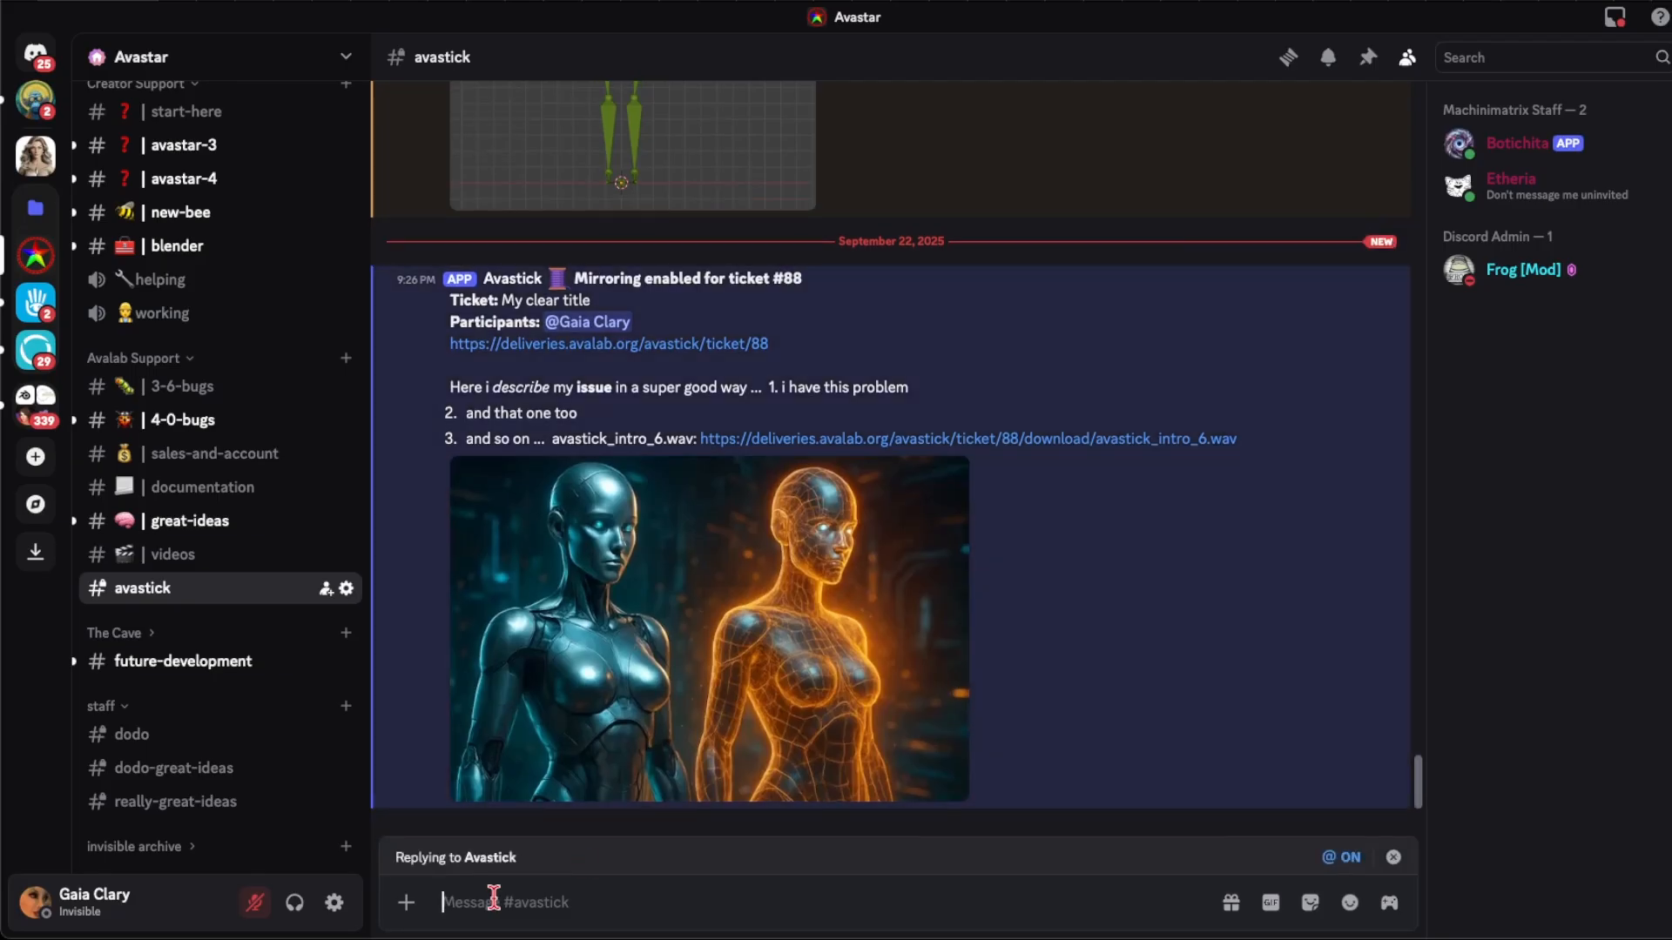
{"action": "type", "text": "this issue"}
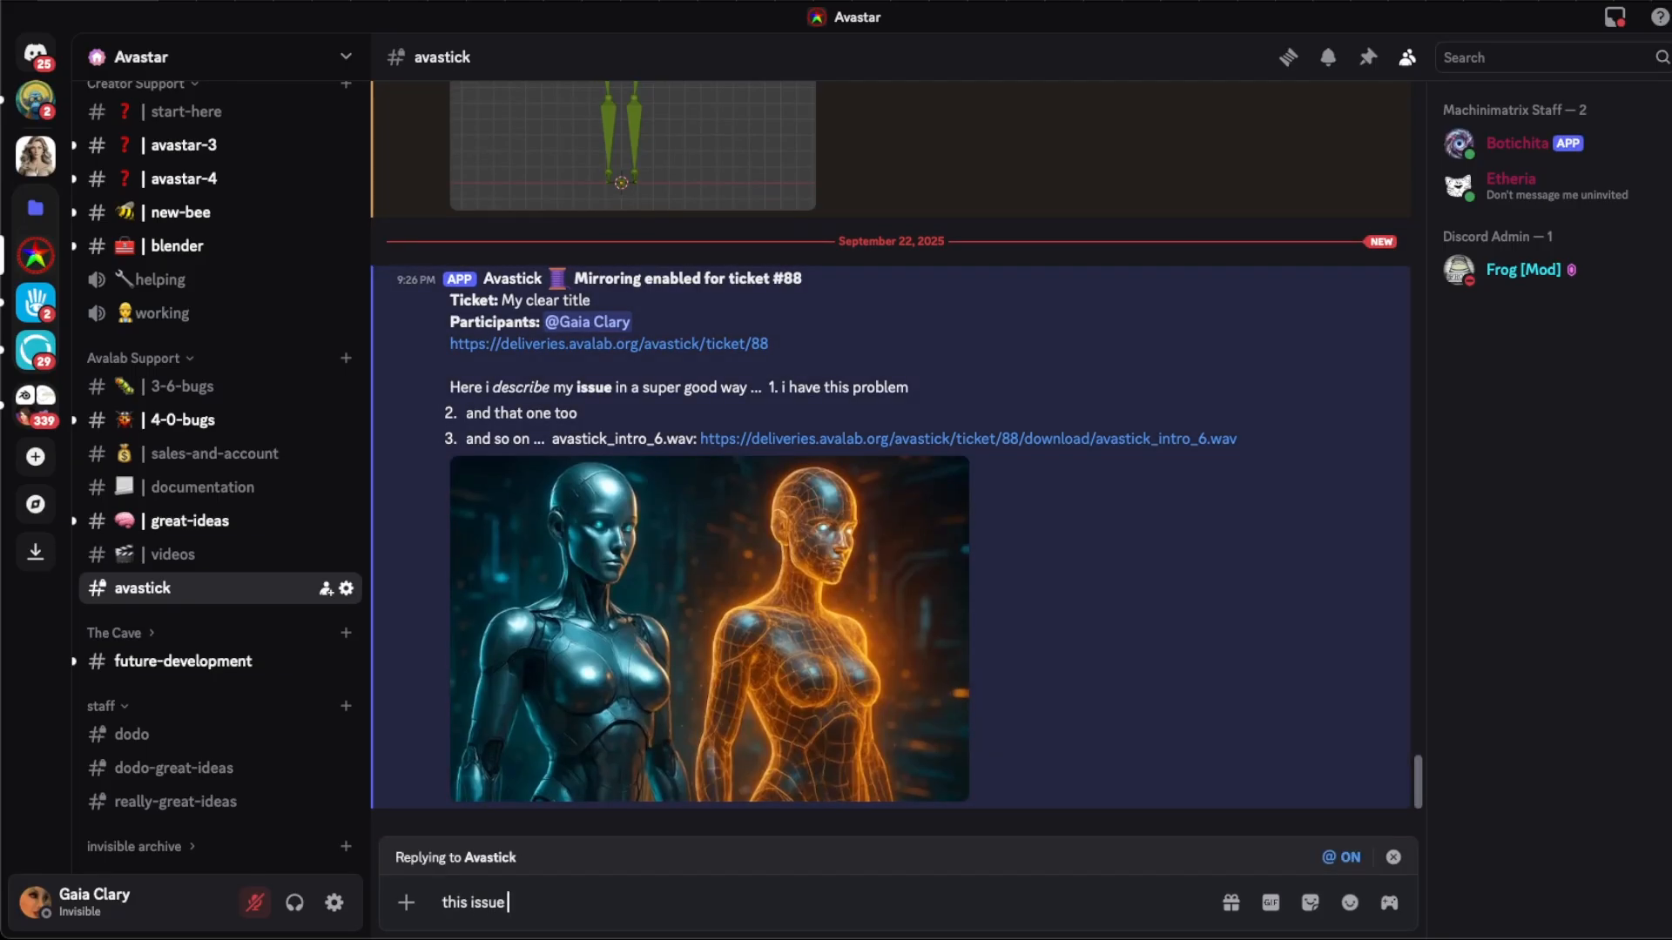
{"action": "type", "text": " ... i have it too ..."}
{"action": "key", "text": "Return"}
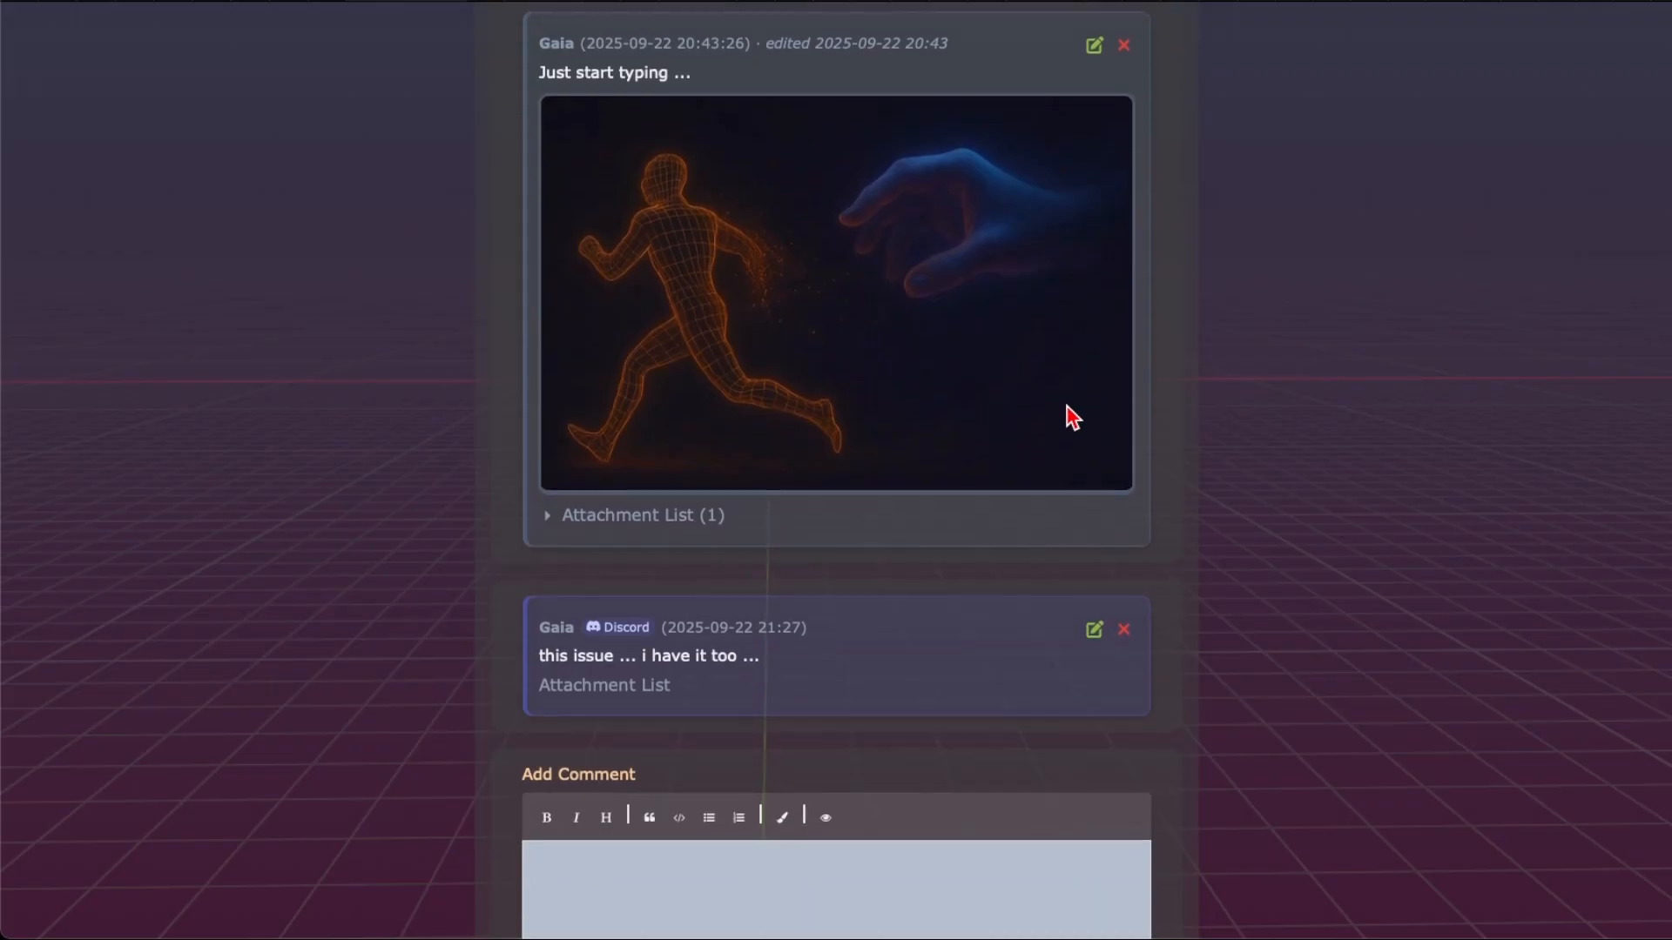
Step: Back on the Avalab ticket page, add the comment "so lets try to fix it all together" below the Discord reply
{"action": "scroll", "coordinate": [1069, 420], "scroll_direction": "down", "scroll_amount": 1}
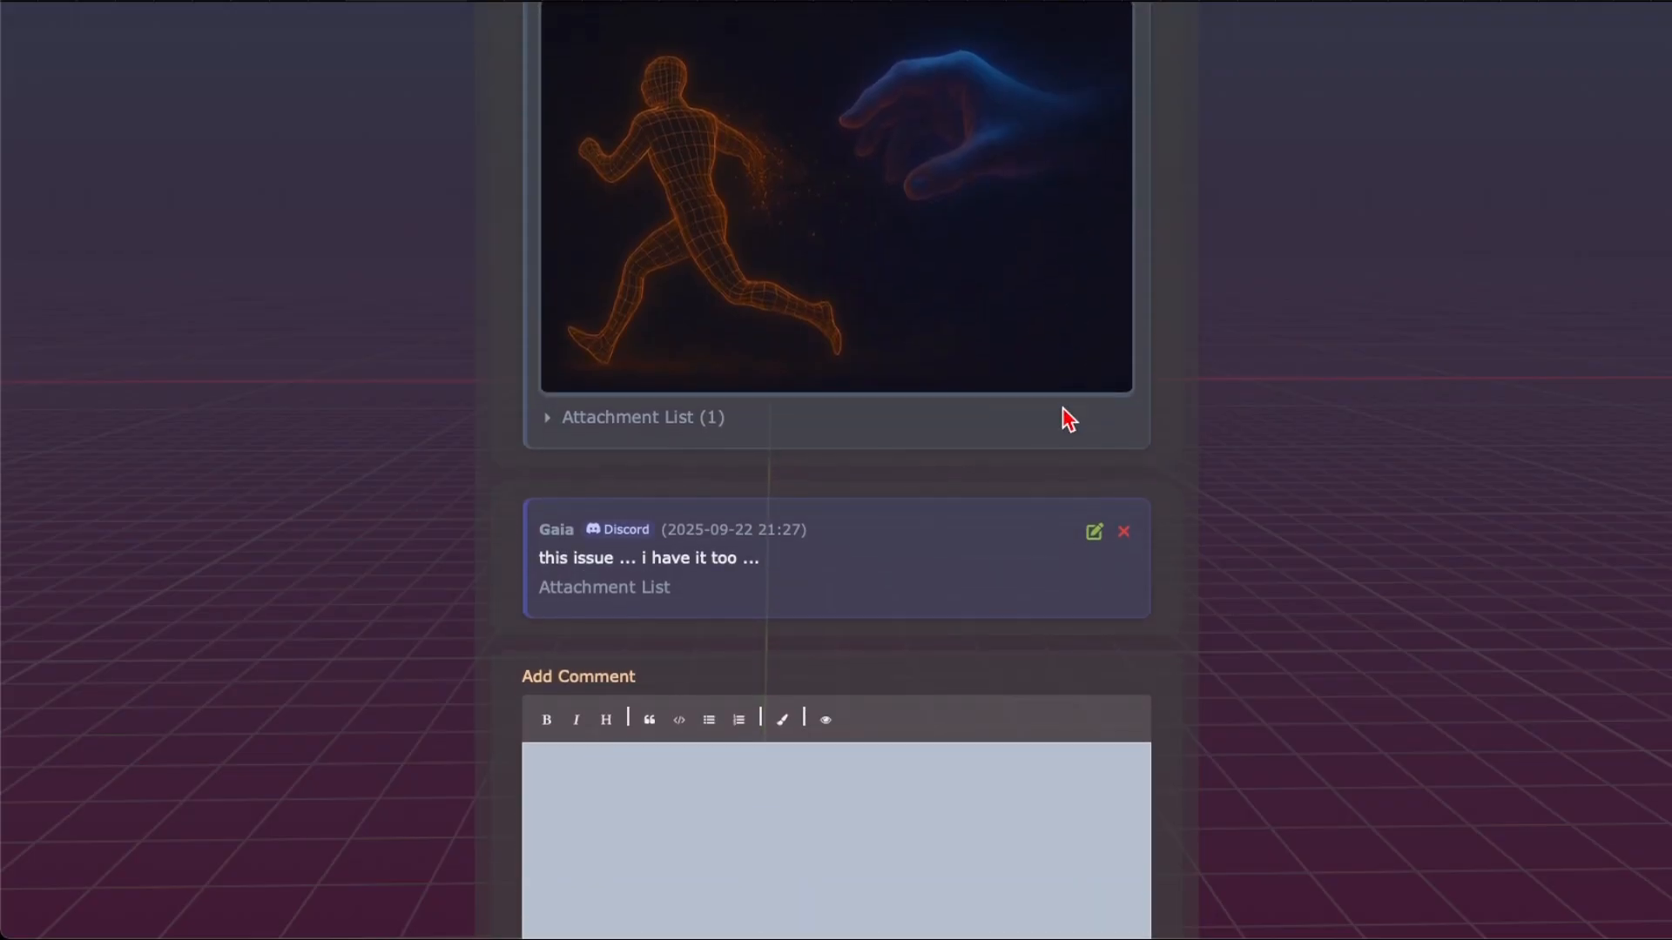
{"action": "scroll", "coordinate": [1069, 420], "scroll_direction": "down", "scroll_amount": 2}
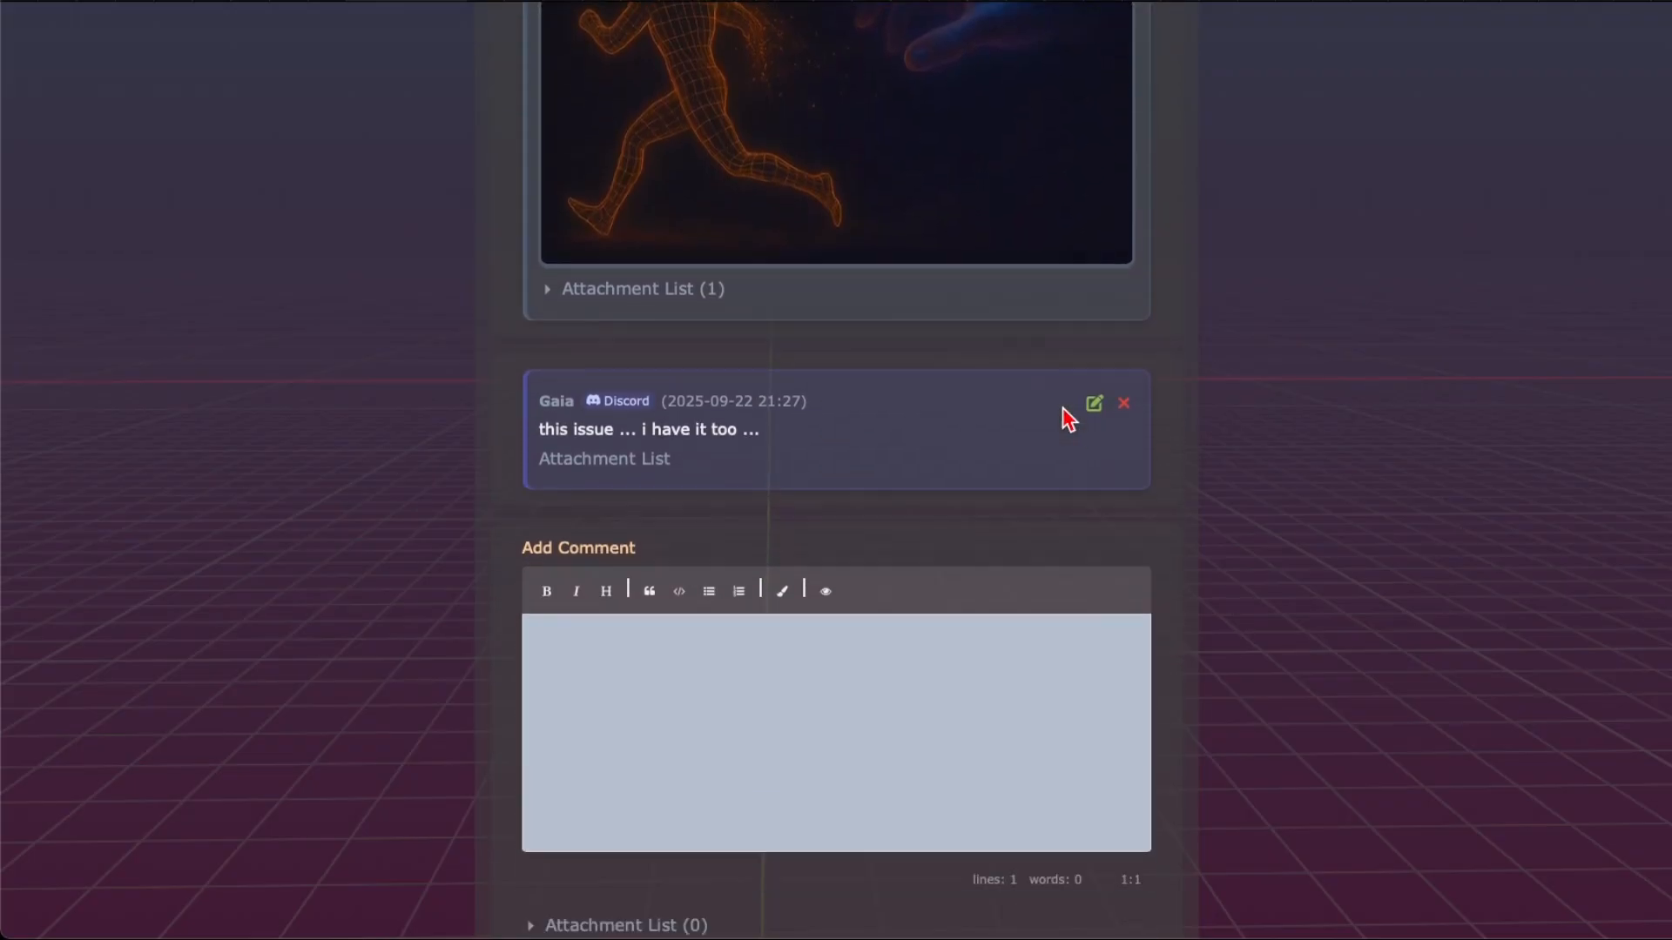
{"action": "left_click", "coordinate": [592, 626]}
{"action": "type", "text": "so"}
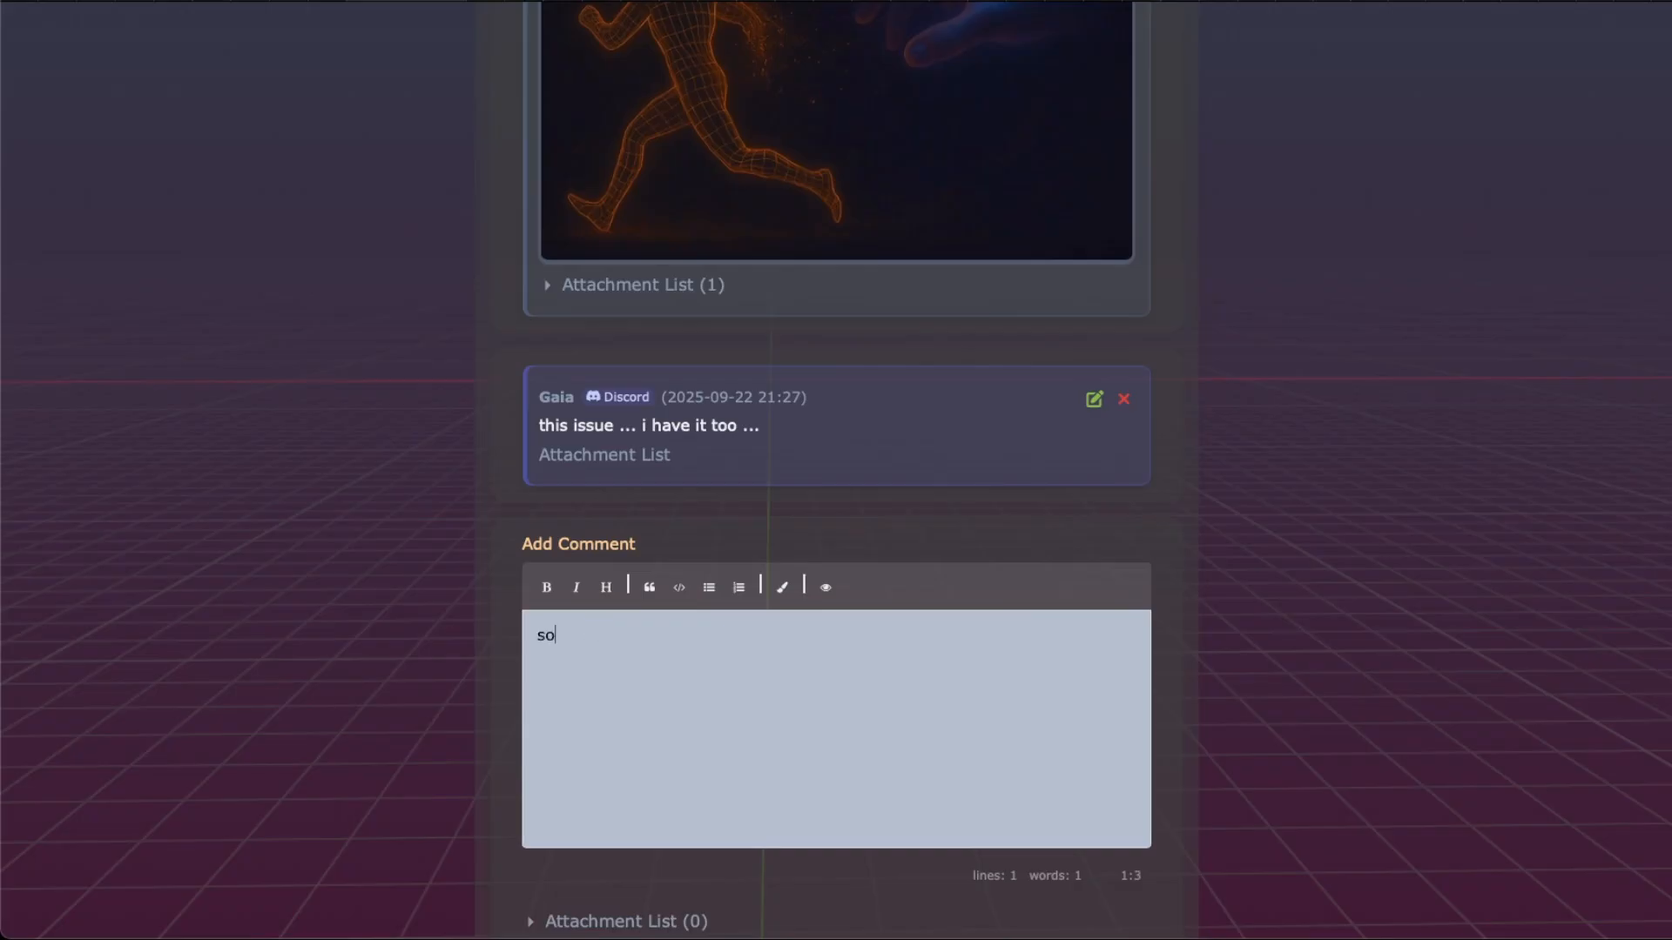
{"action": "type", "text": " lets try tio fix it all together"}
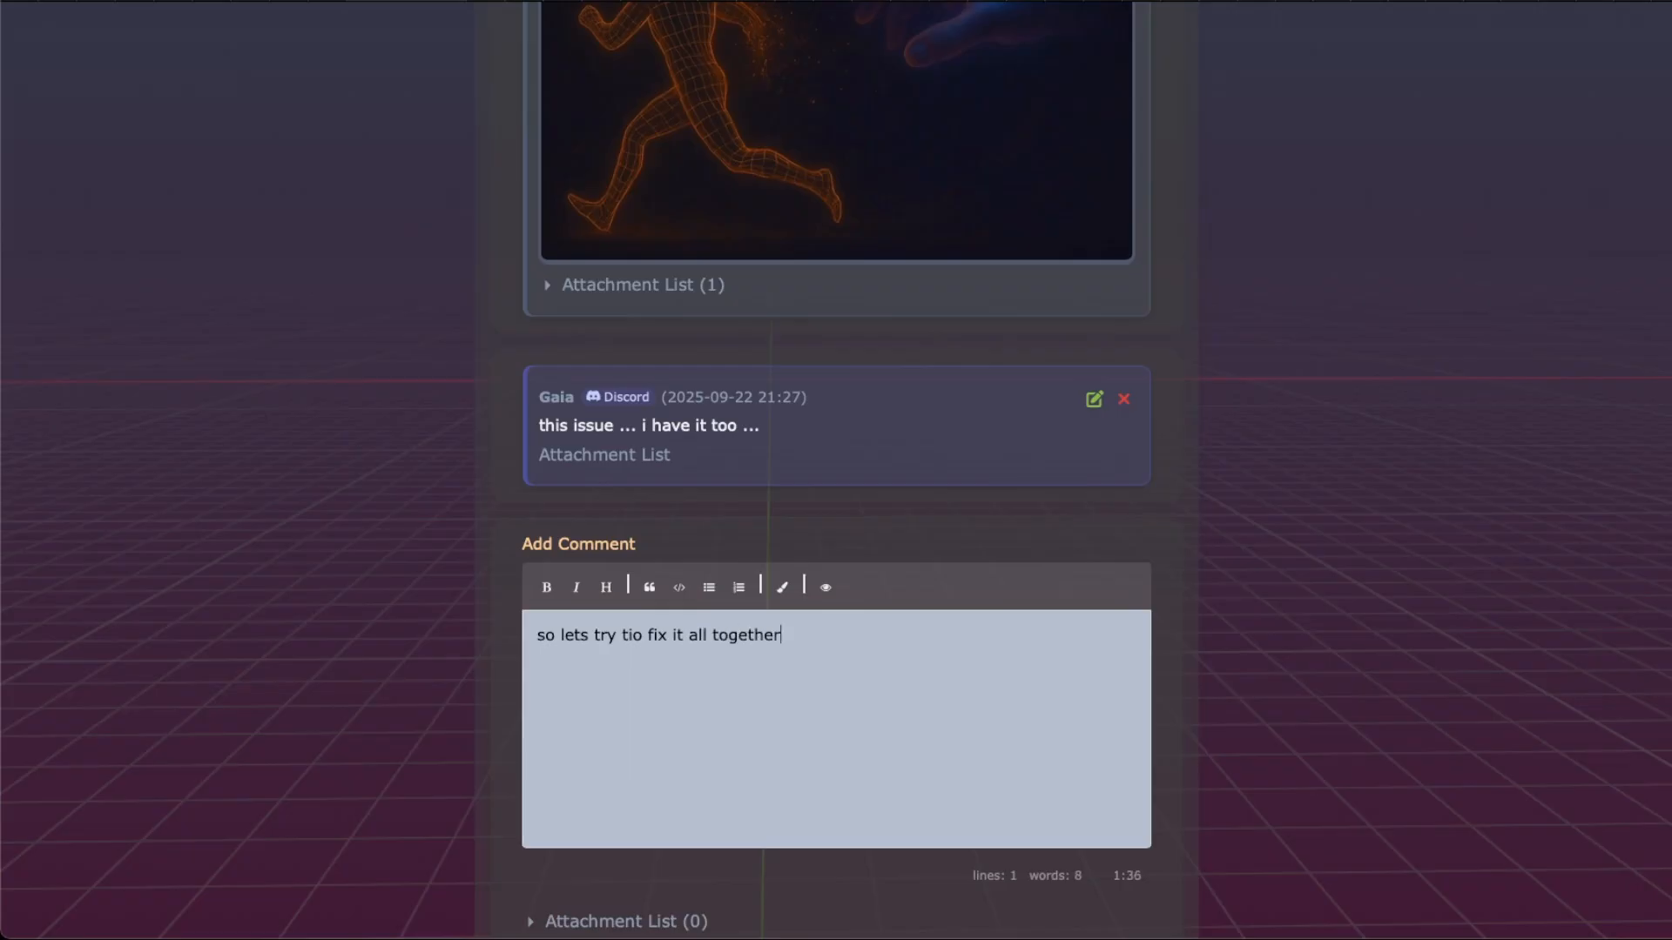
{"action": "left_click", "coordinate": [643, 634]}
{"action": "key", "text": "Left"}
{"action": "key", "text": "BackSpace"}
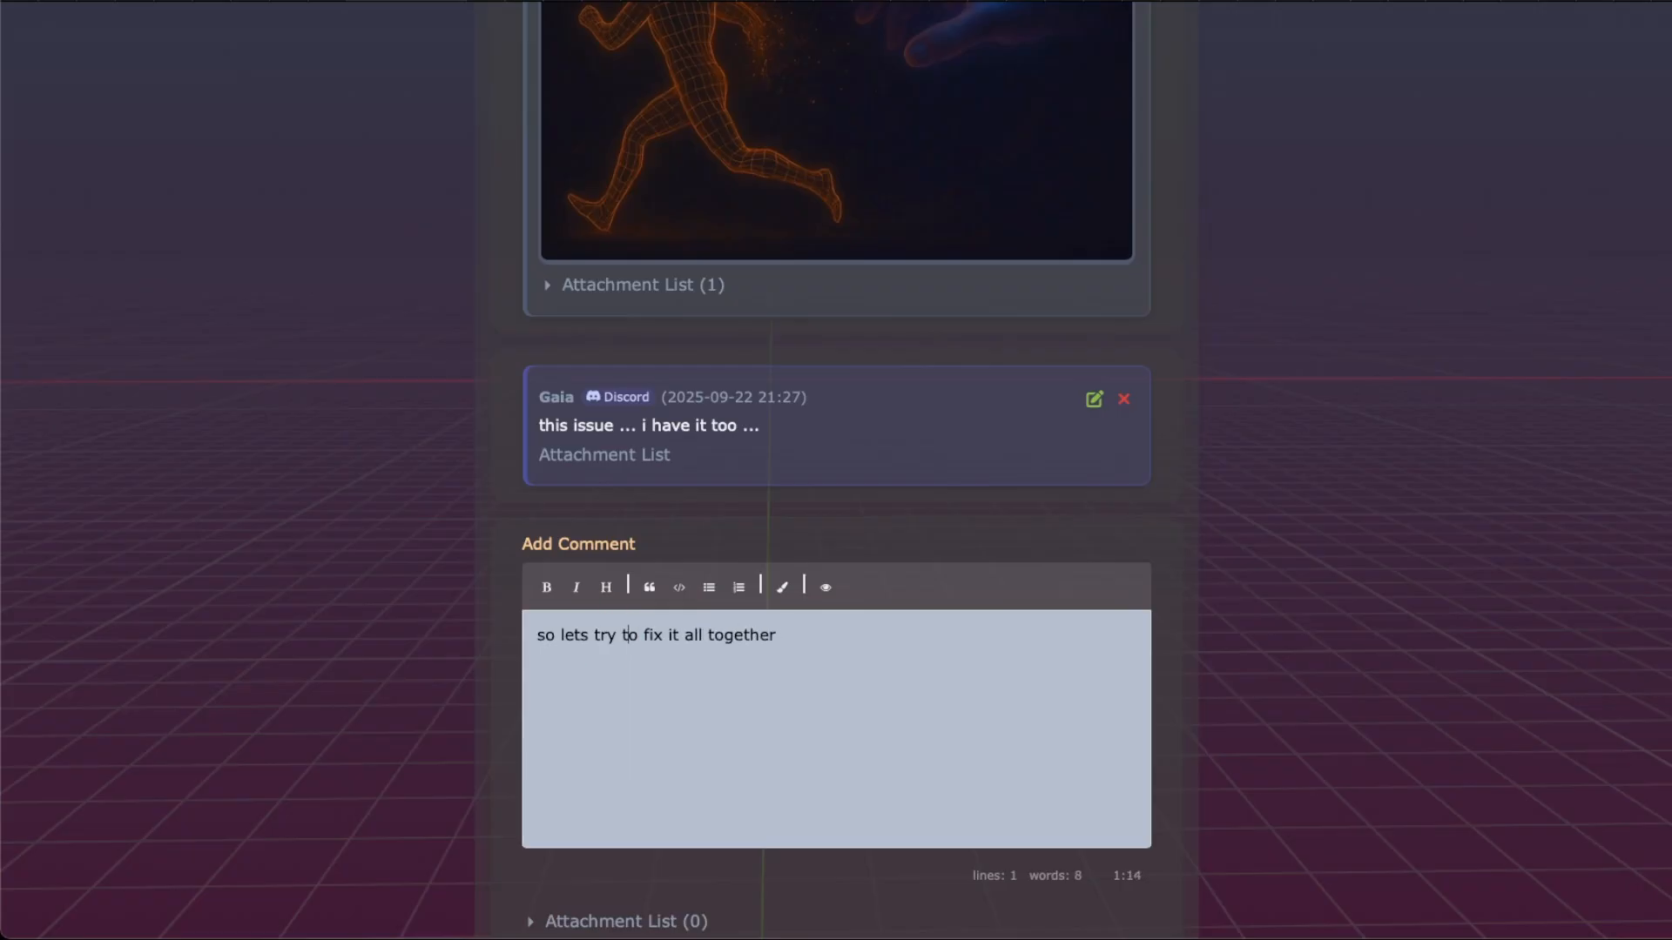
{"action": "scroll", "coordinate": [1158, 636], "scroll_direction": "down", "scroll_amount": 1}
{"action": "scroll", "coordinate": [1117, 642], "scroll_direction": "down", "scroll_amount": 3}
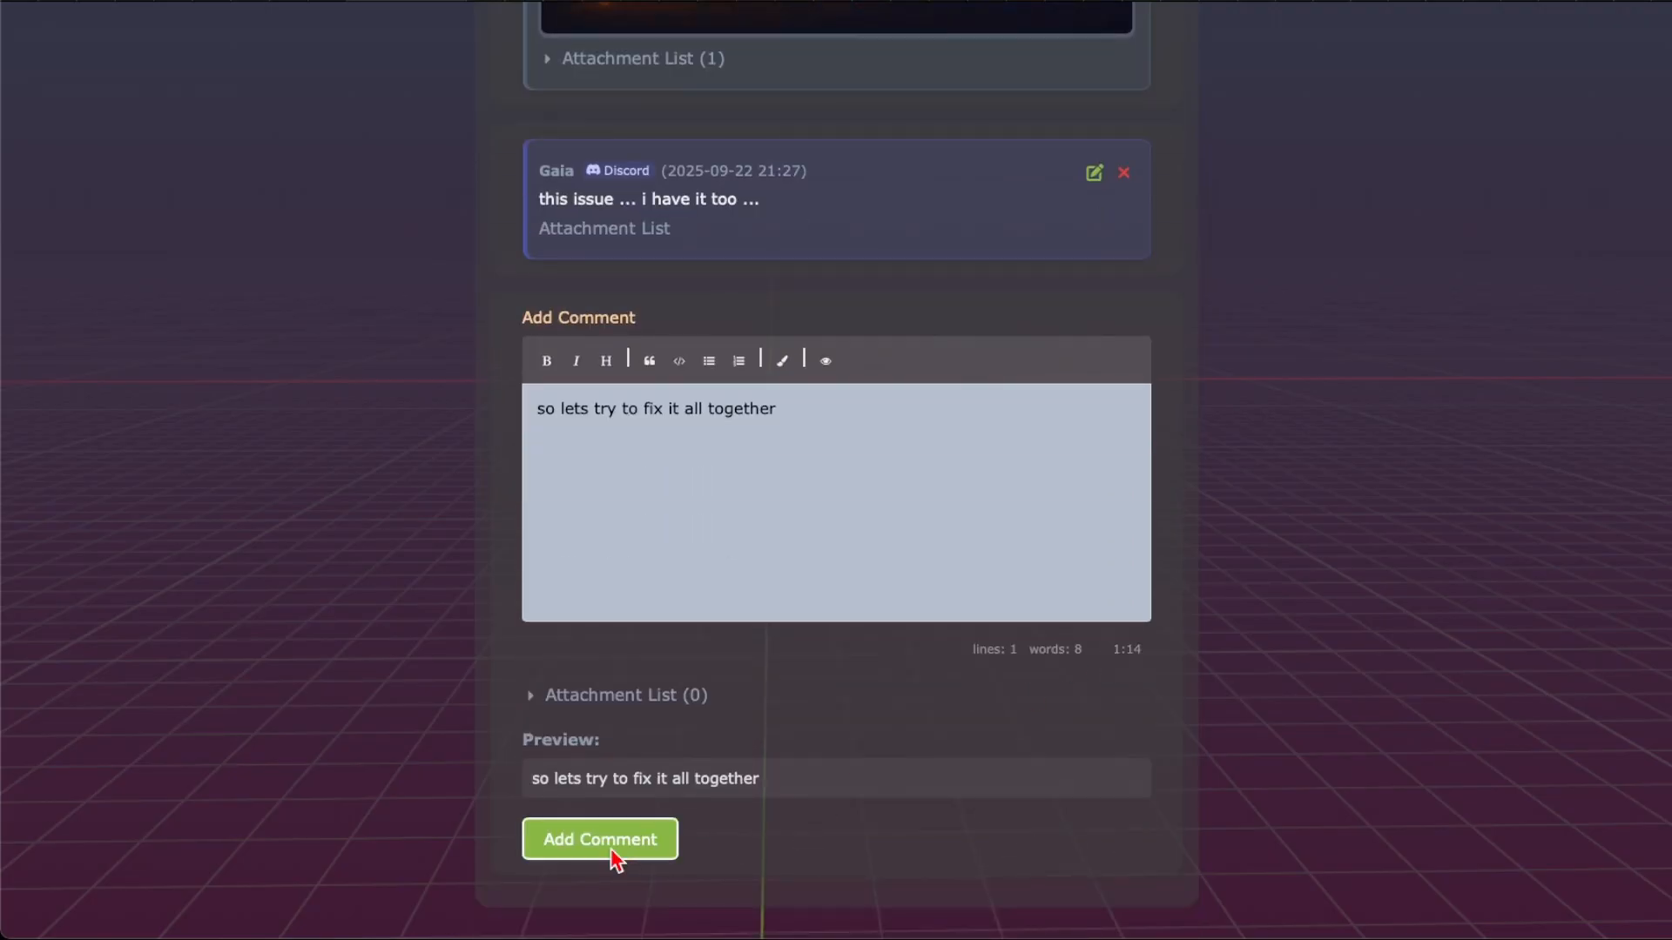
{"action": "left_click", "coordinate": [611, 851]}
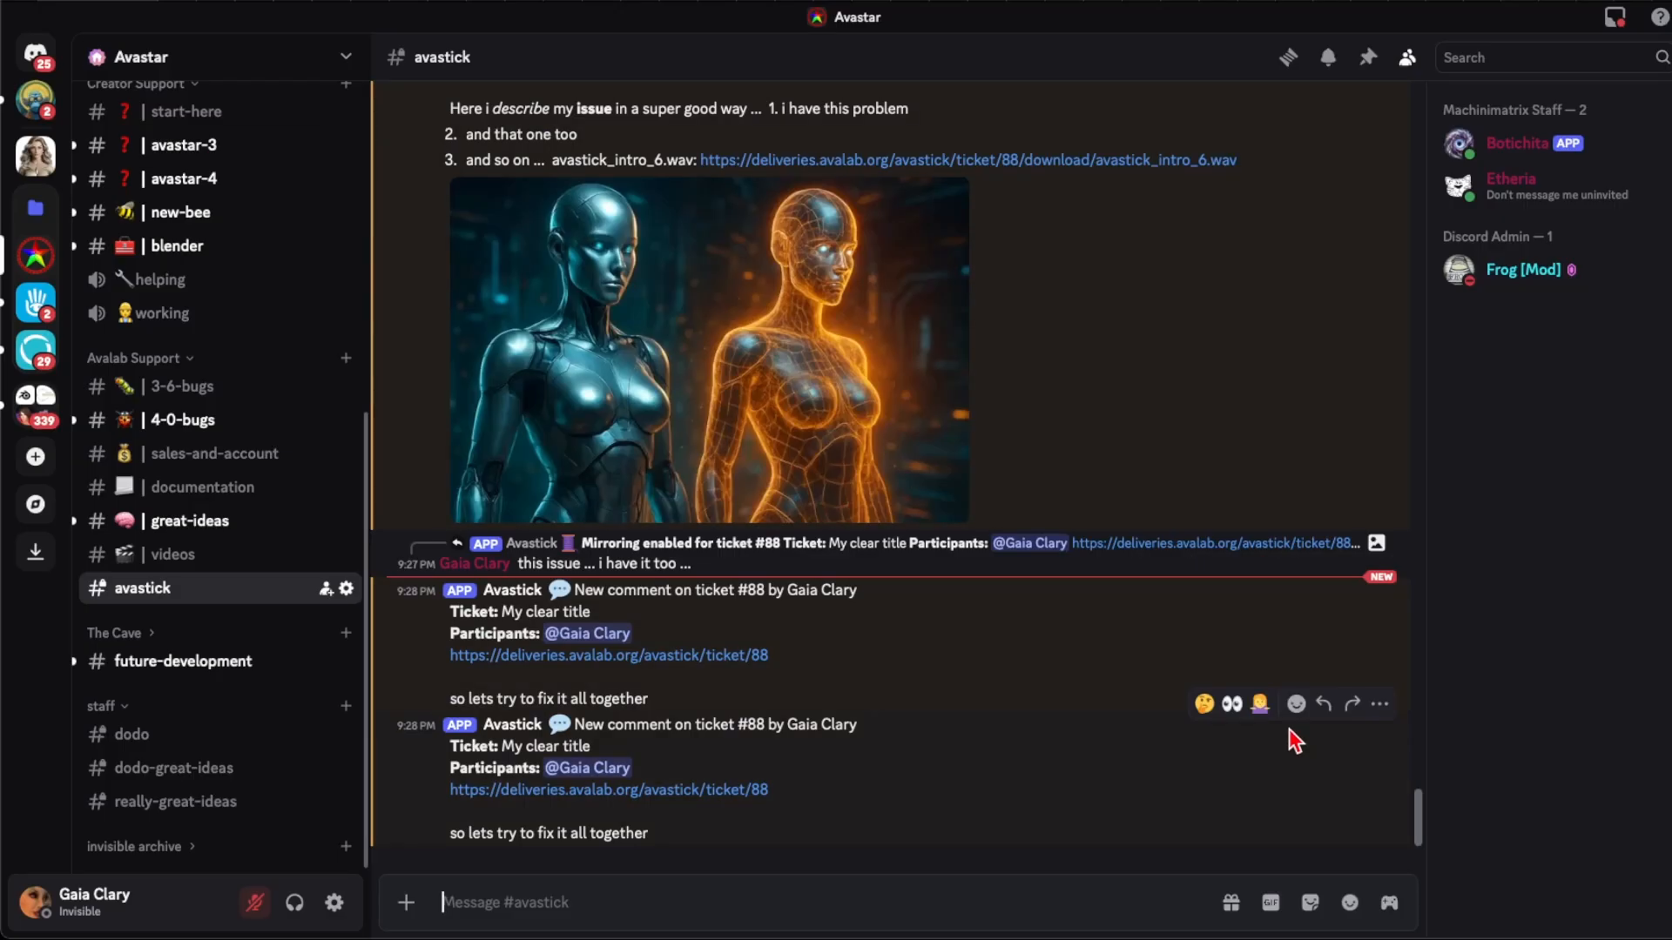